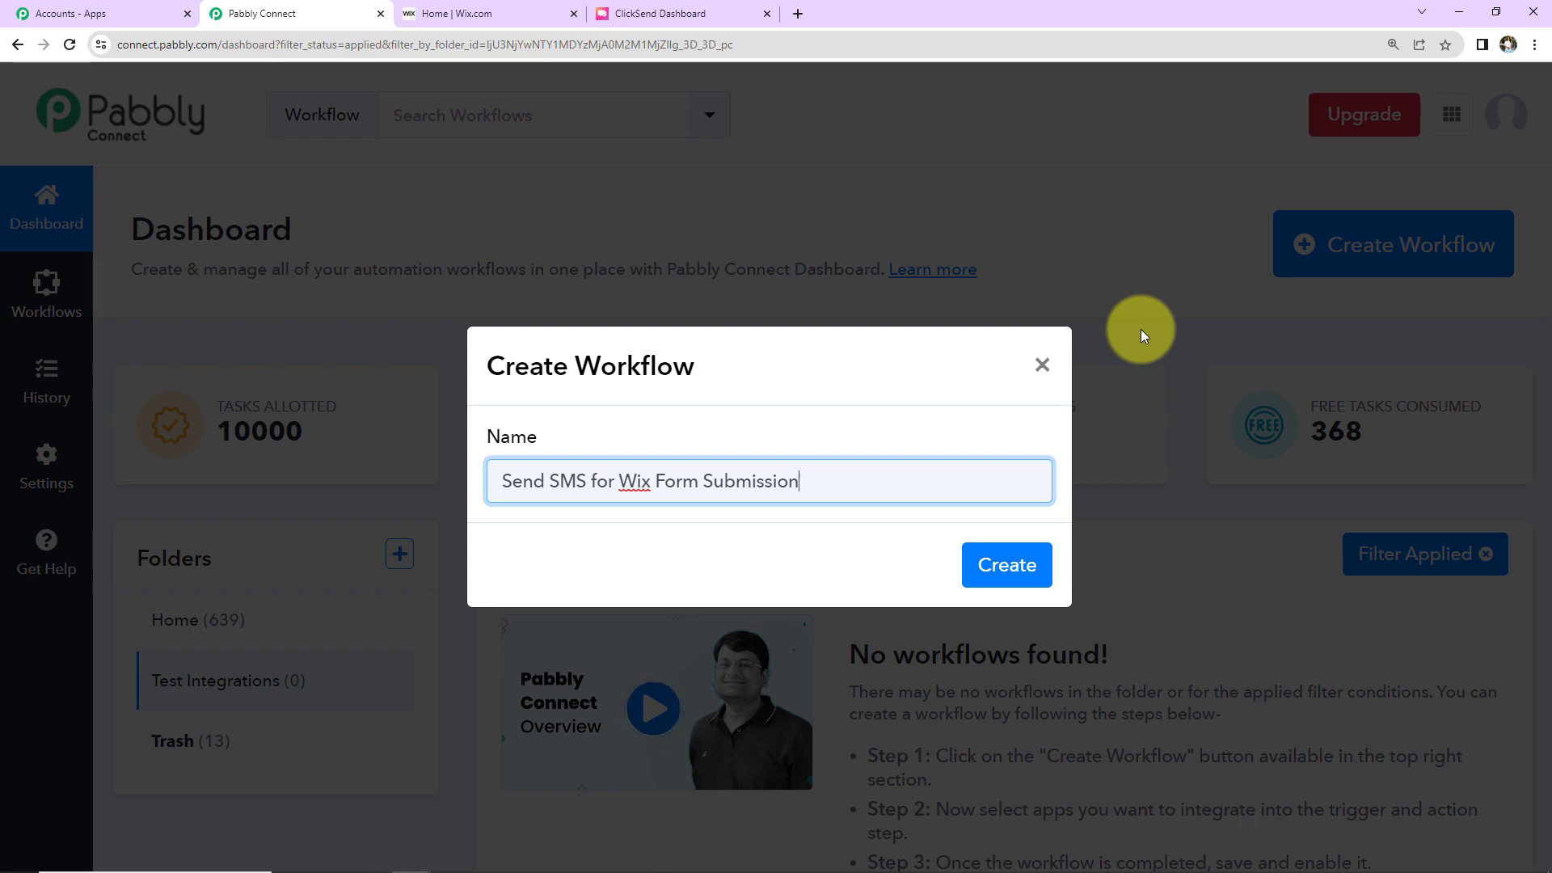
# Step: Create the 'Send SMS for Wix Form Submission' workflow and collapse the trigger card to show both steps
pyautogui.click(985, 568)
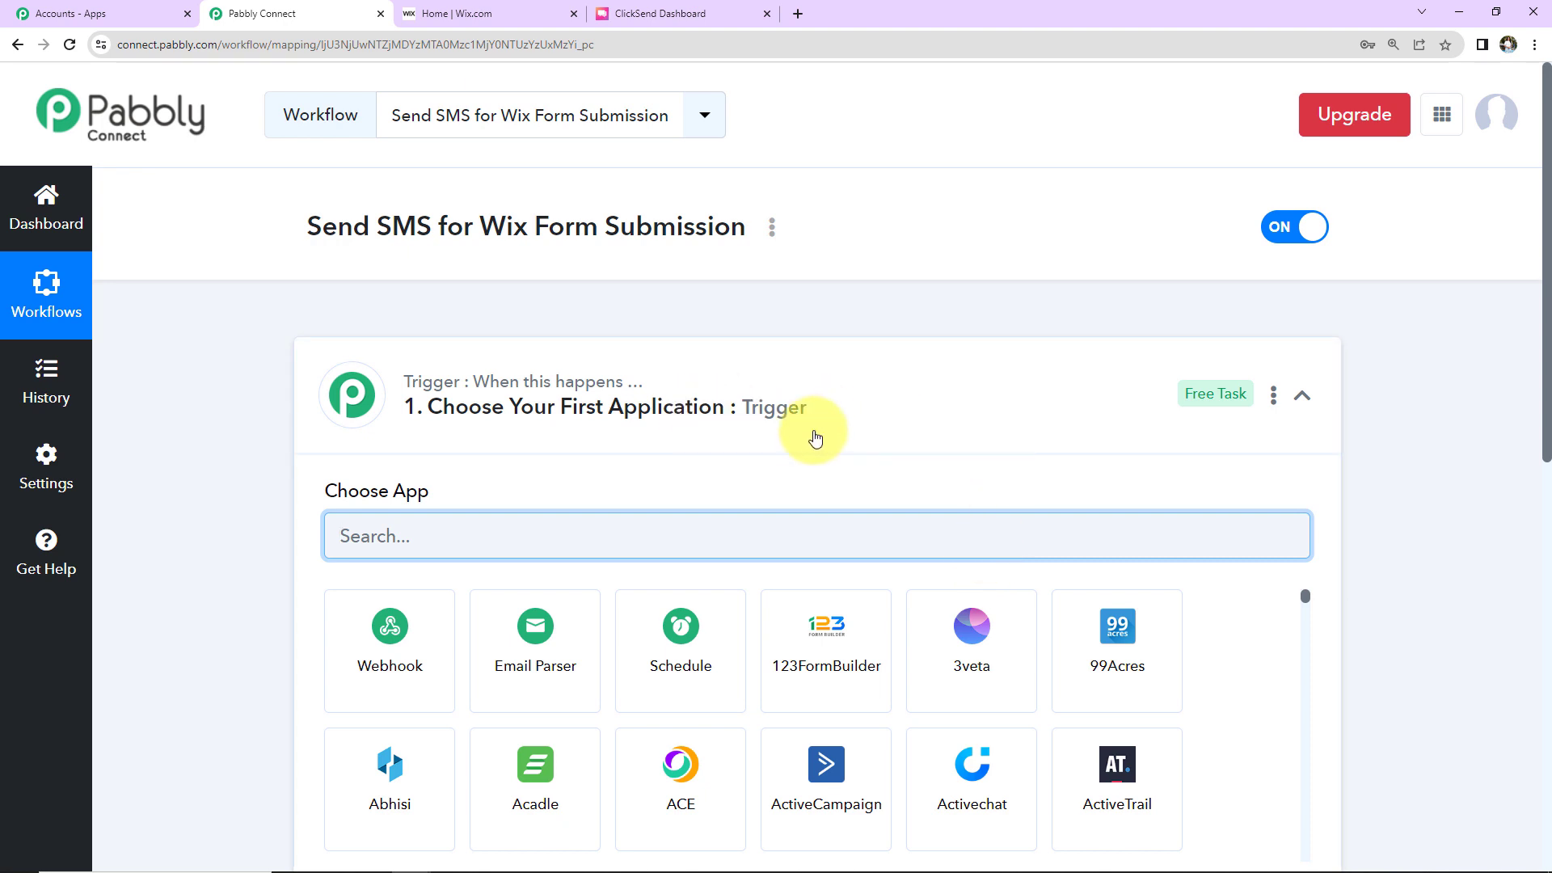
pyautogui.click(1301, 396)
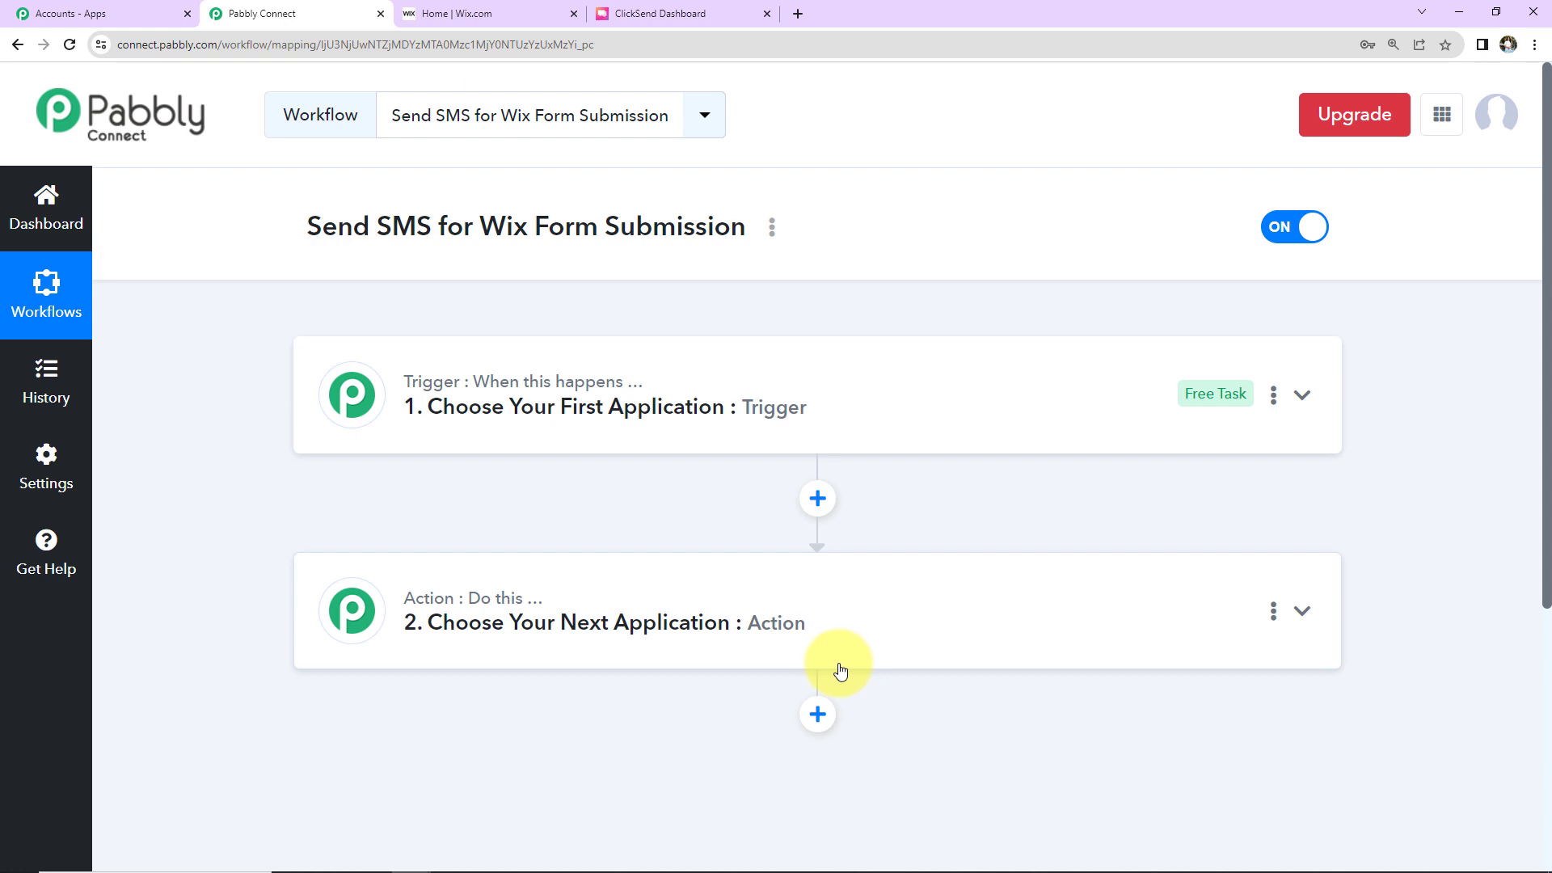
# Step: Set the trigger app to Wix Forms with the New Form Submission event
pyautogui.click(847, 409)
pyautogui.click(796, 520)
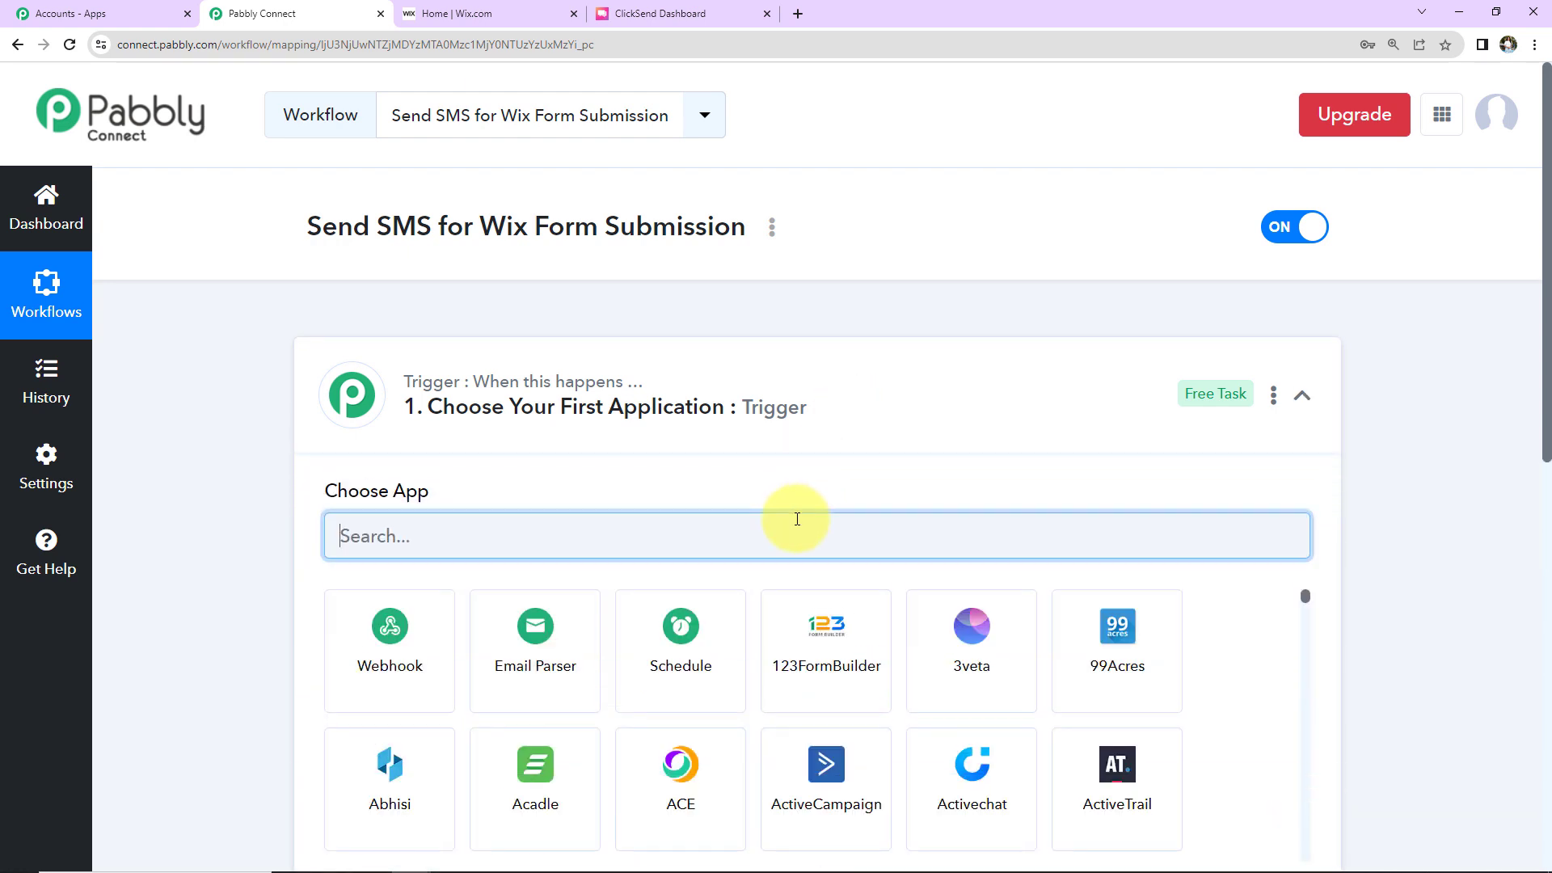
pyautogui.write('wix')
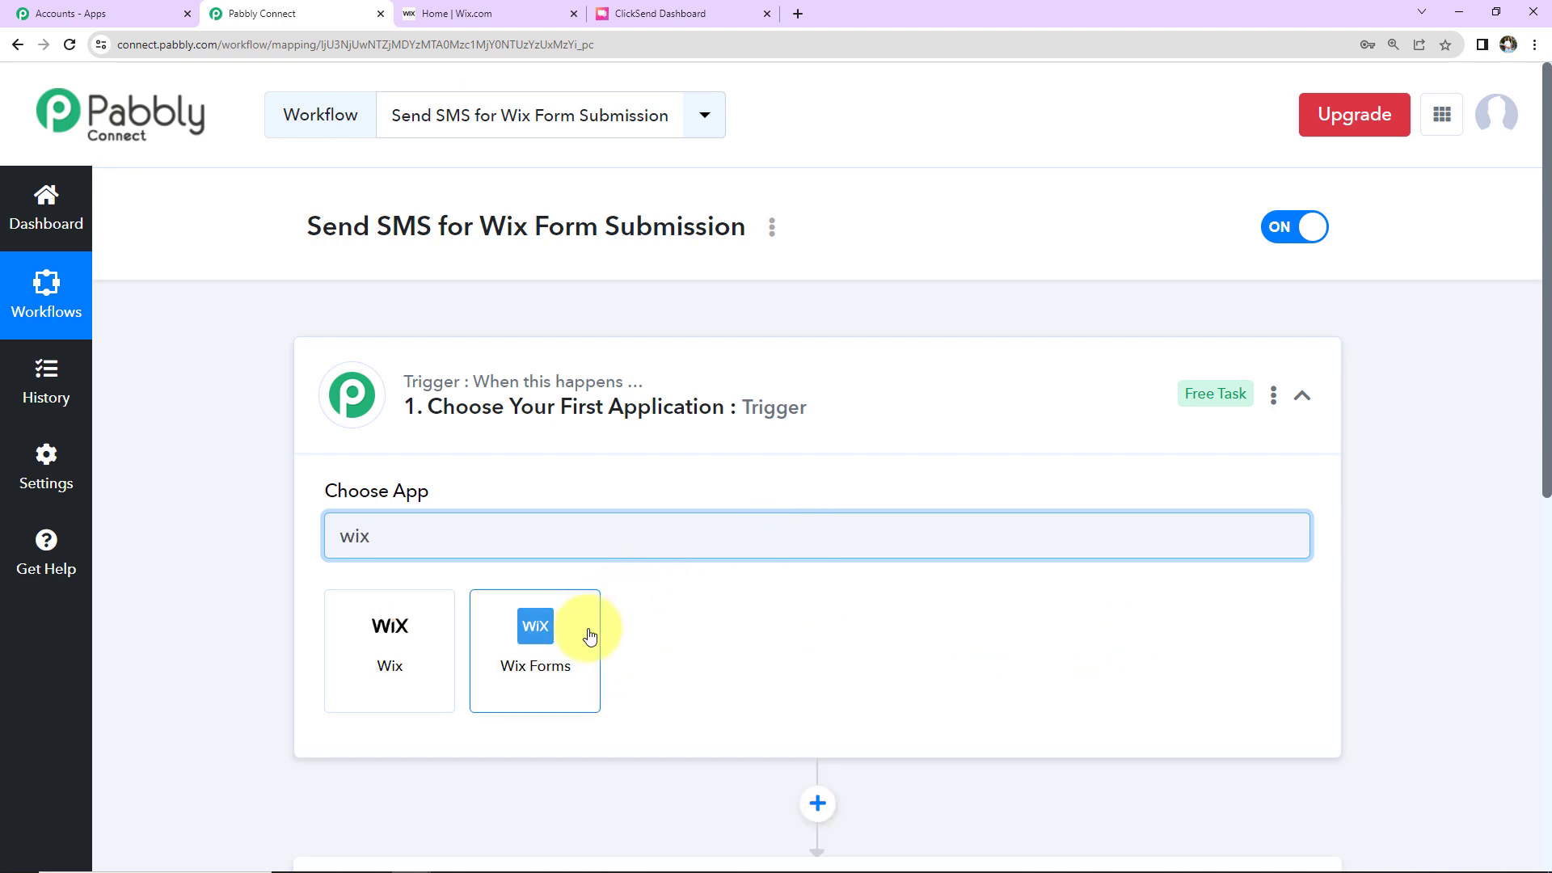
pyautogui.click(589, 630)
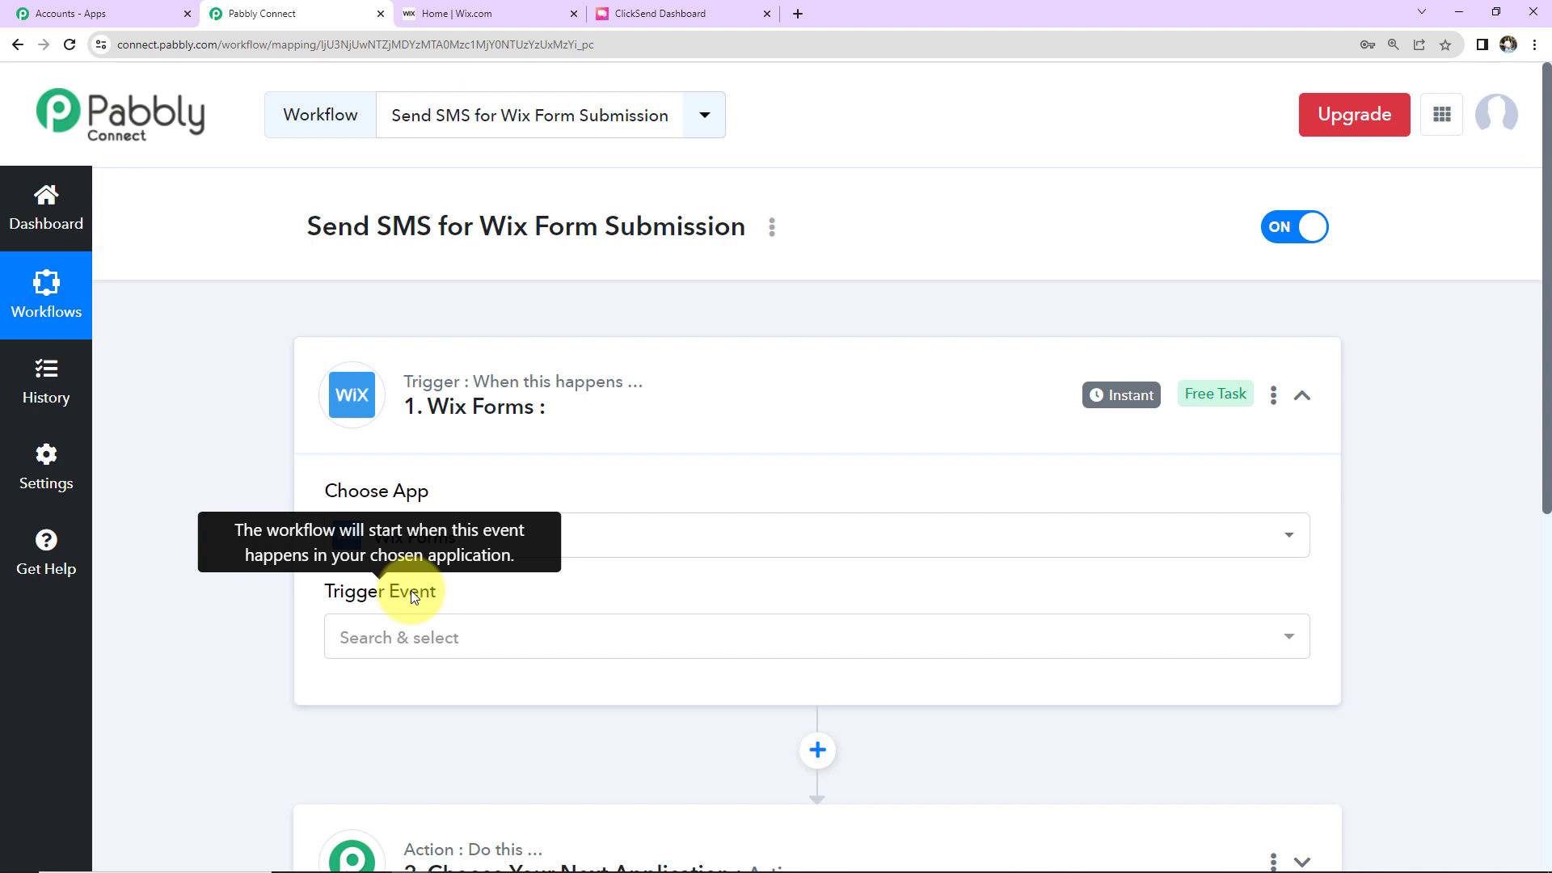
pyautogui.click(415, 642)
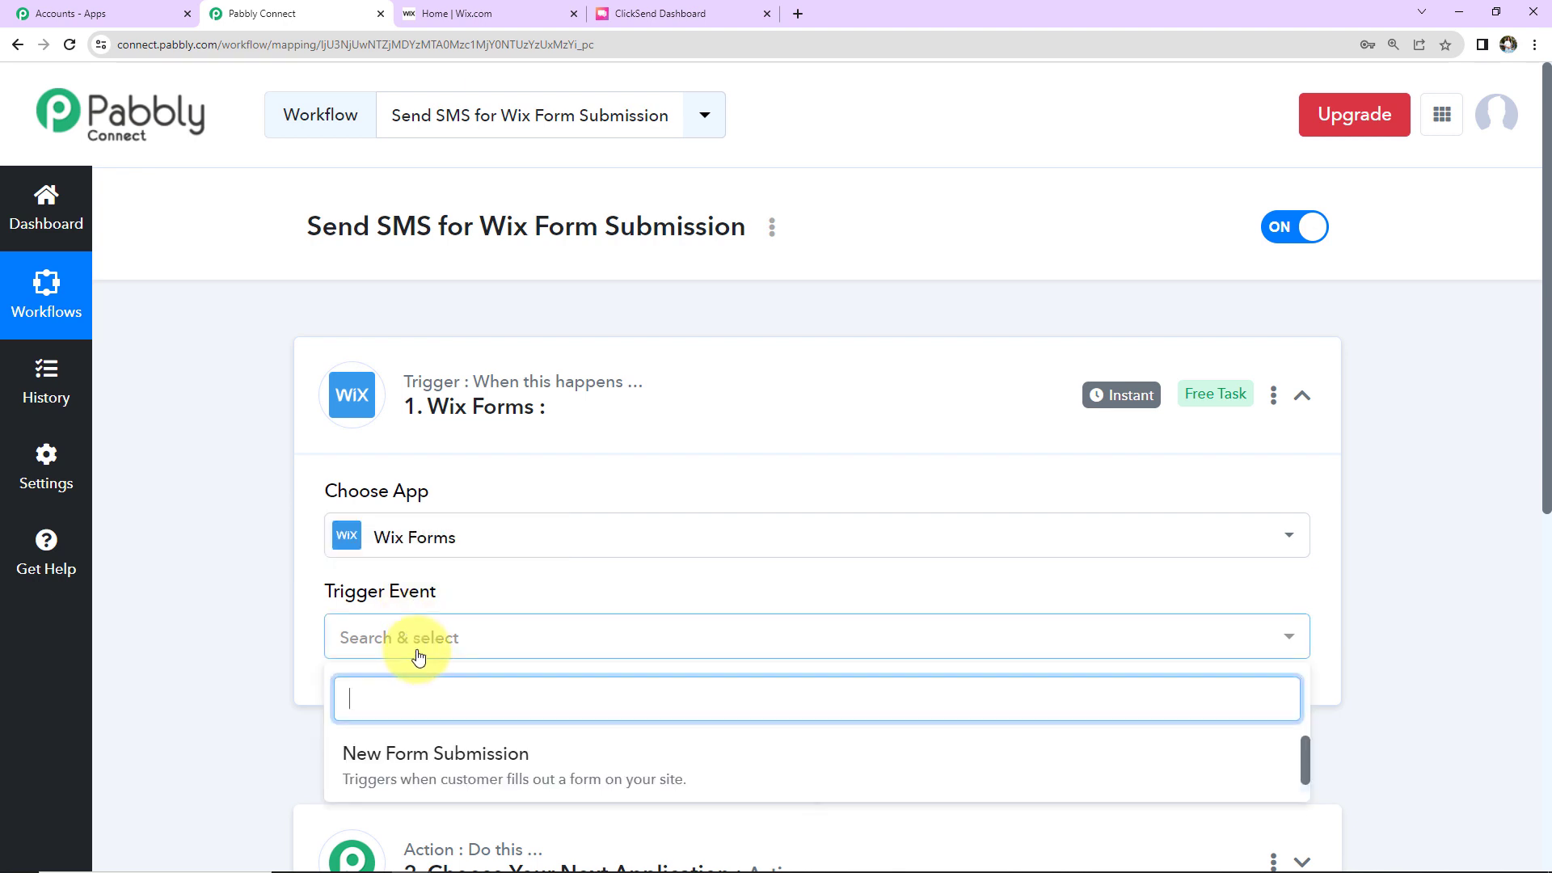
pyautogui.click(417, 756)
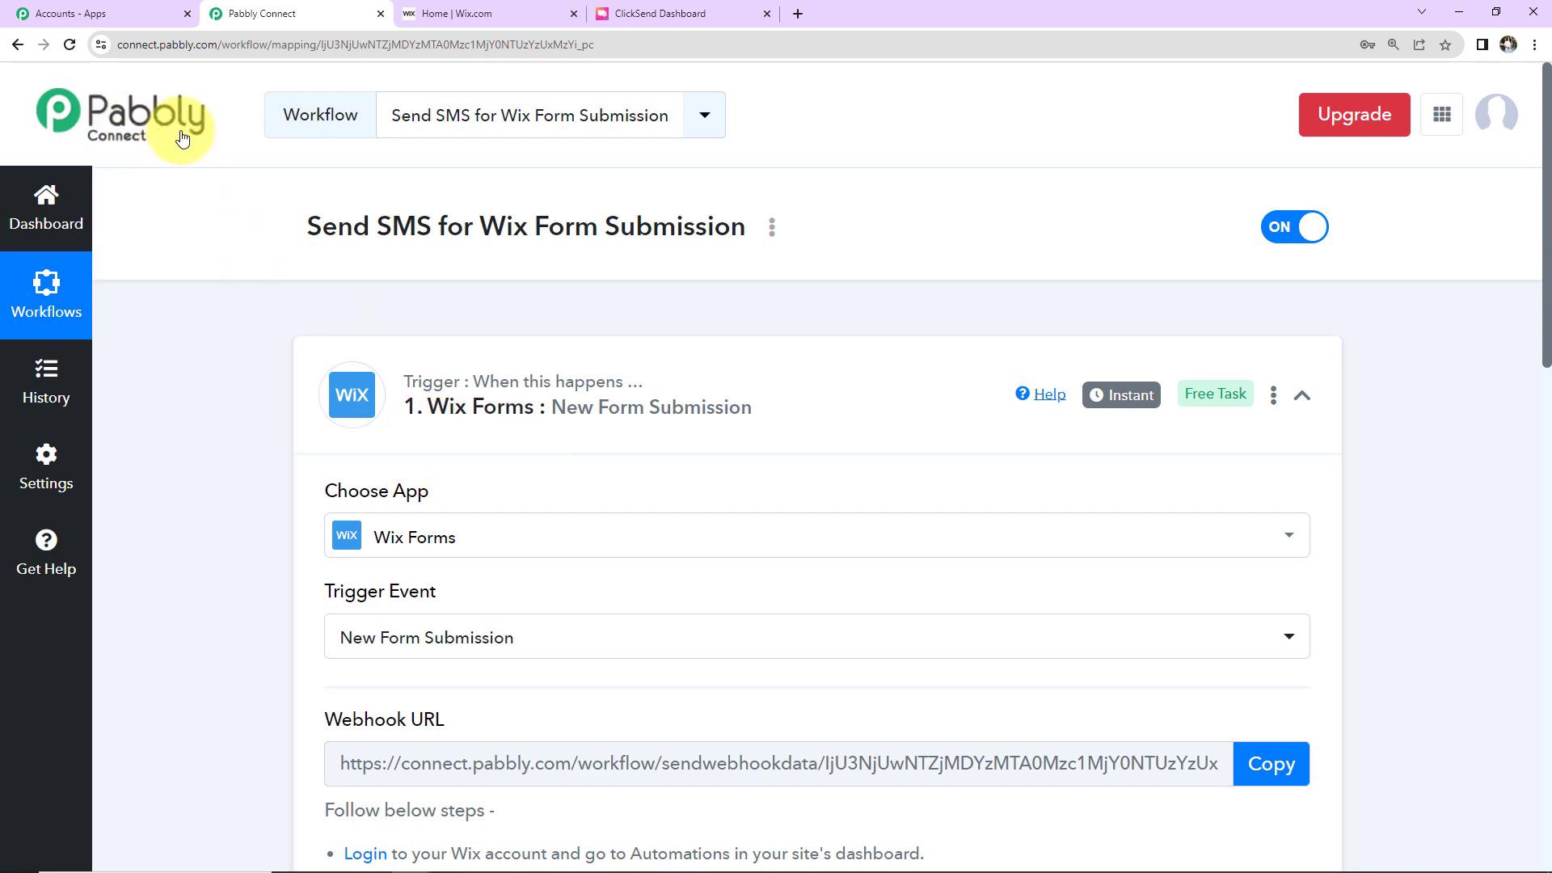
# Step: Copy the trigger's webhook URL
pyautogui.scroll(-3, 282, 624)
pyautogui.scroll(1, 281, 624)
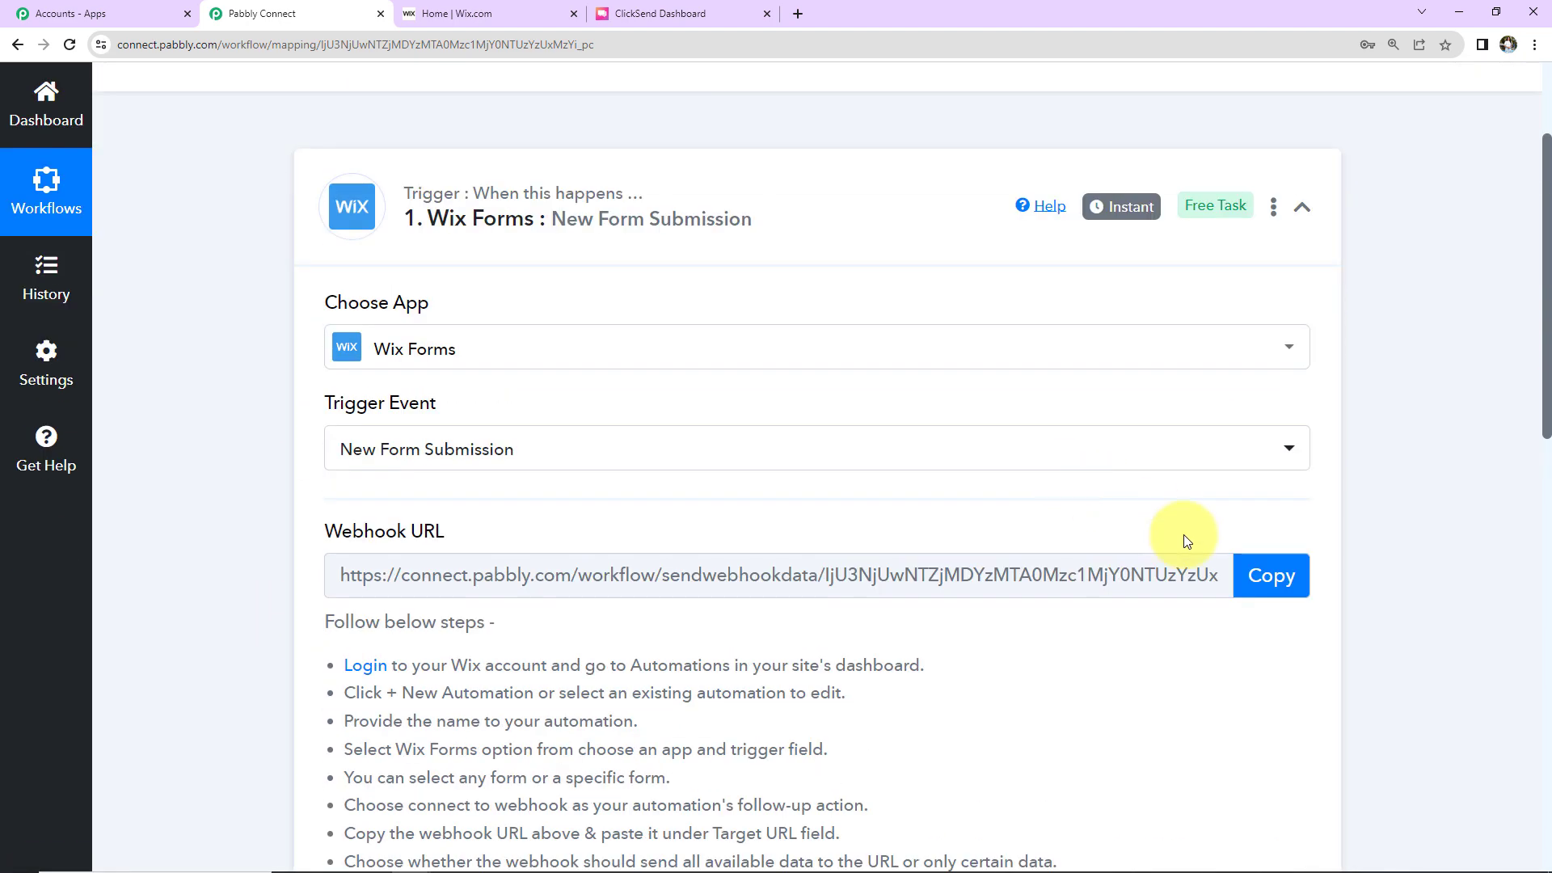
pyautogui.click(1267, 573)
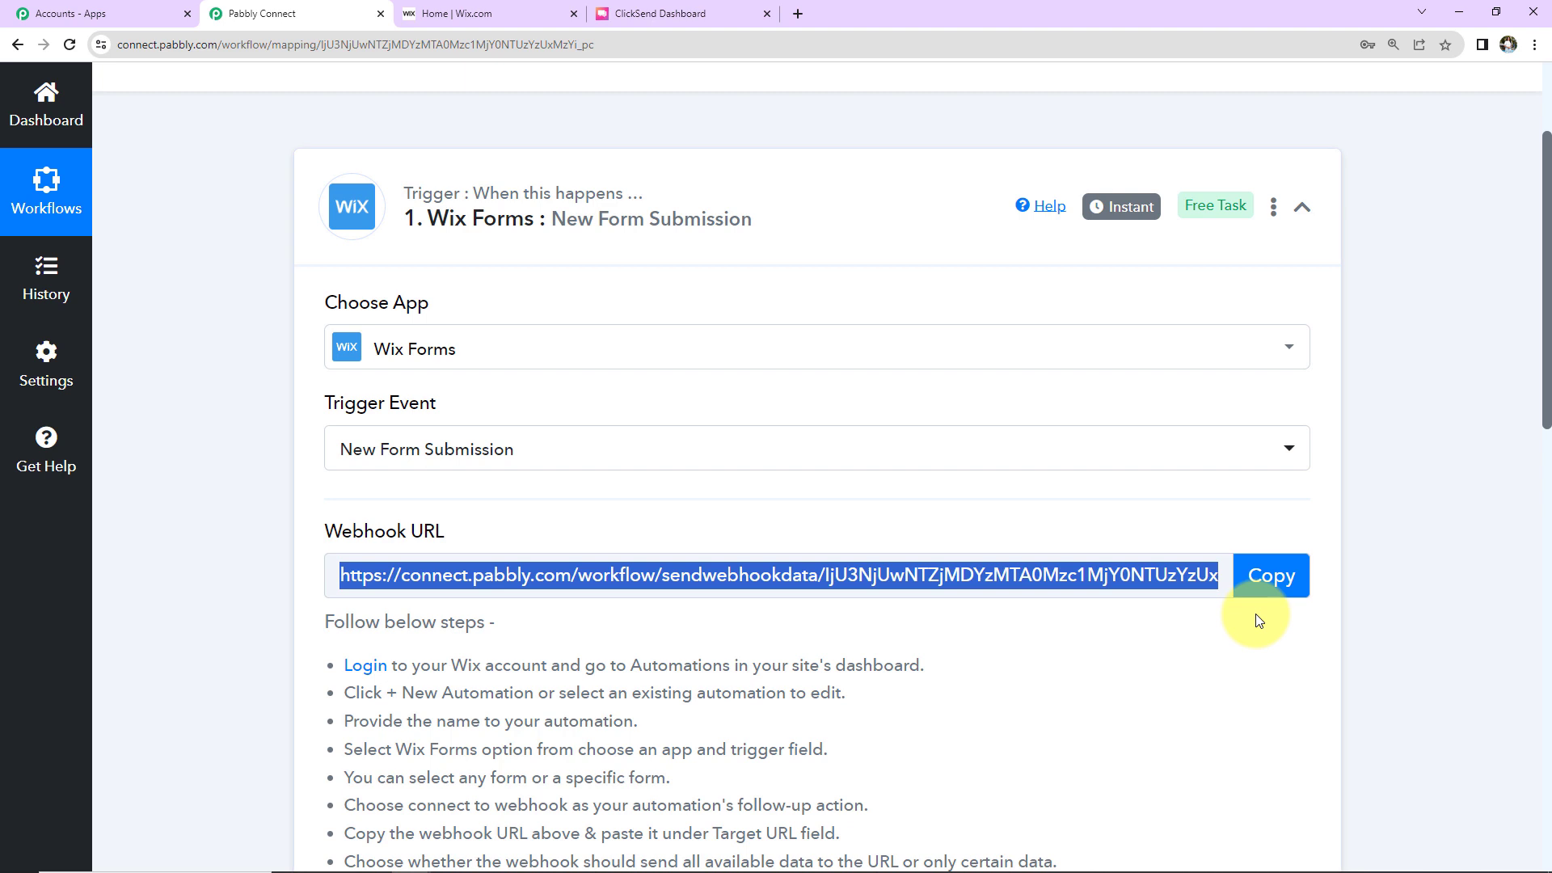
pyautogui.scroll(-2, 1261, 614)
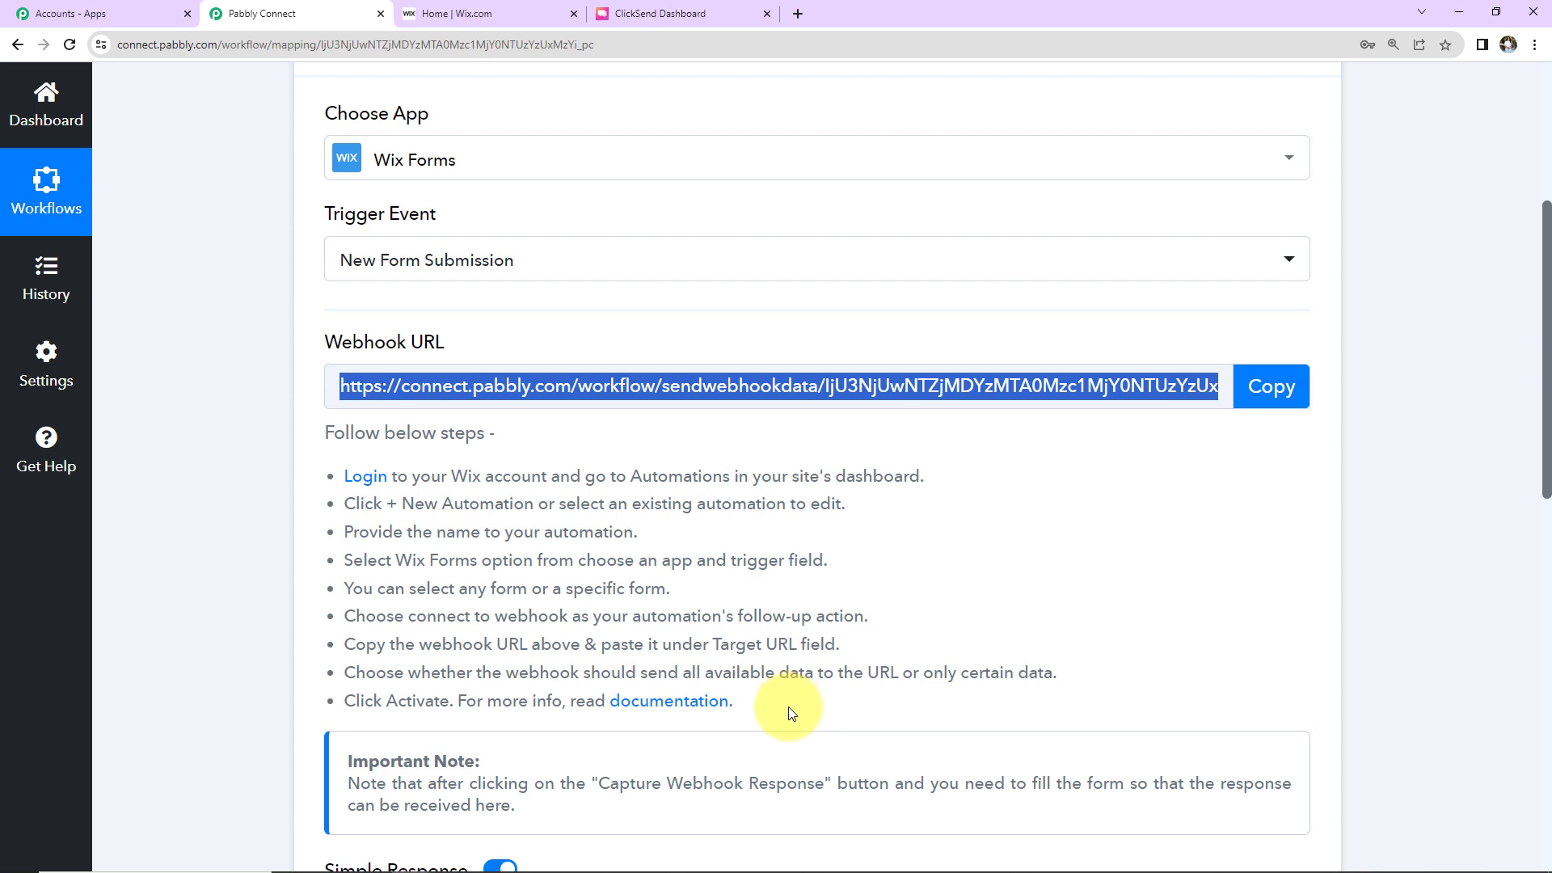
# Step: In the Wix dashboard's Automations page, start a new automation from scratch
pyautogui.click(493, 13)
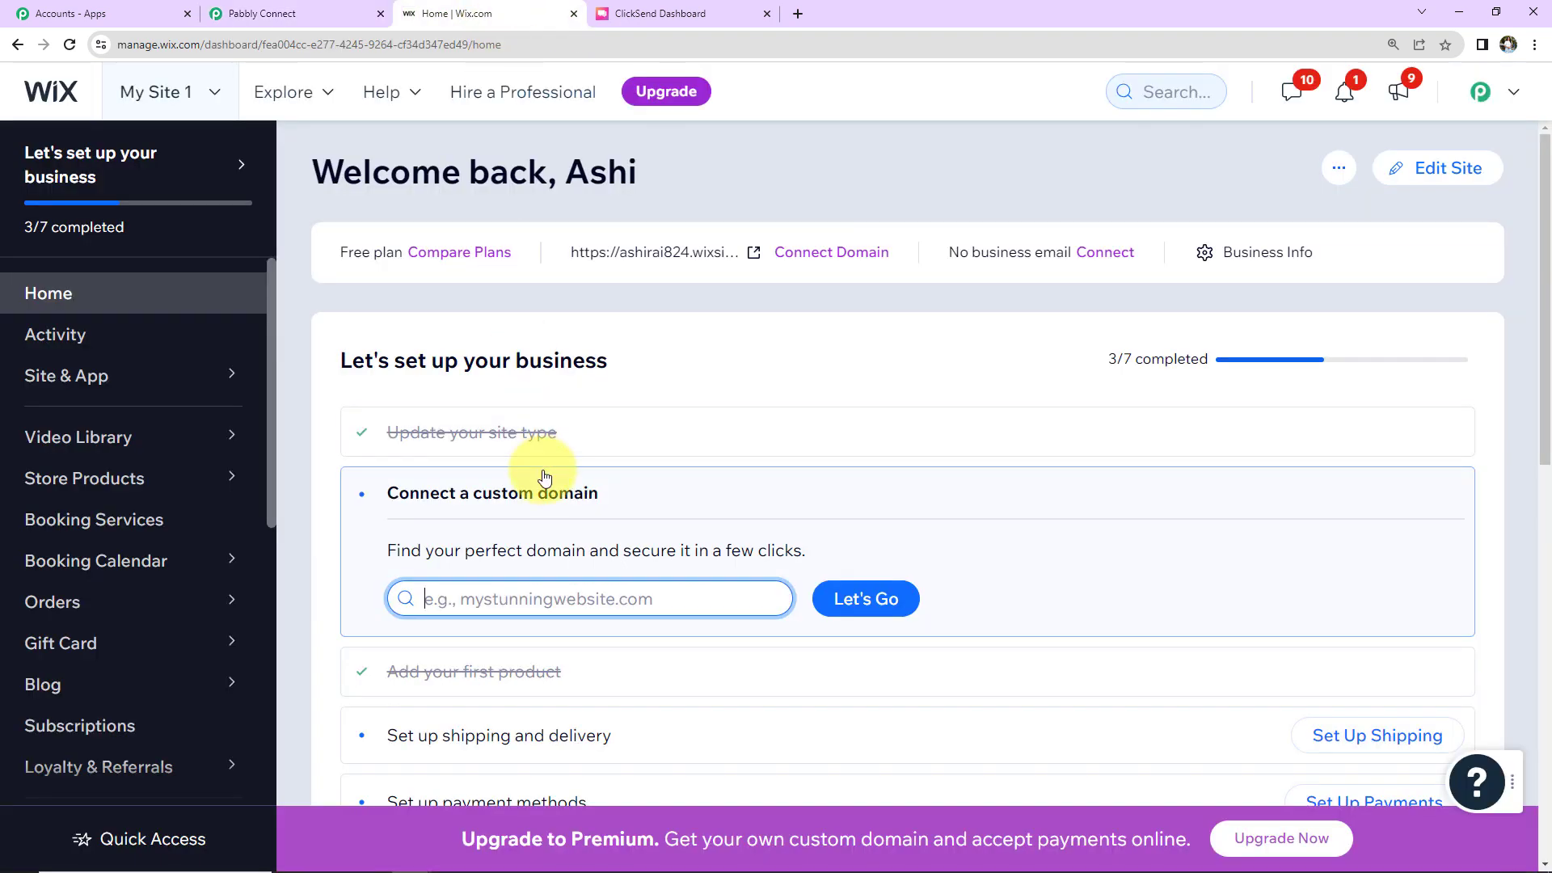
pyautogui.scroll(-5, 93, 517)
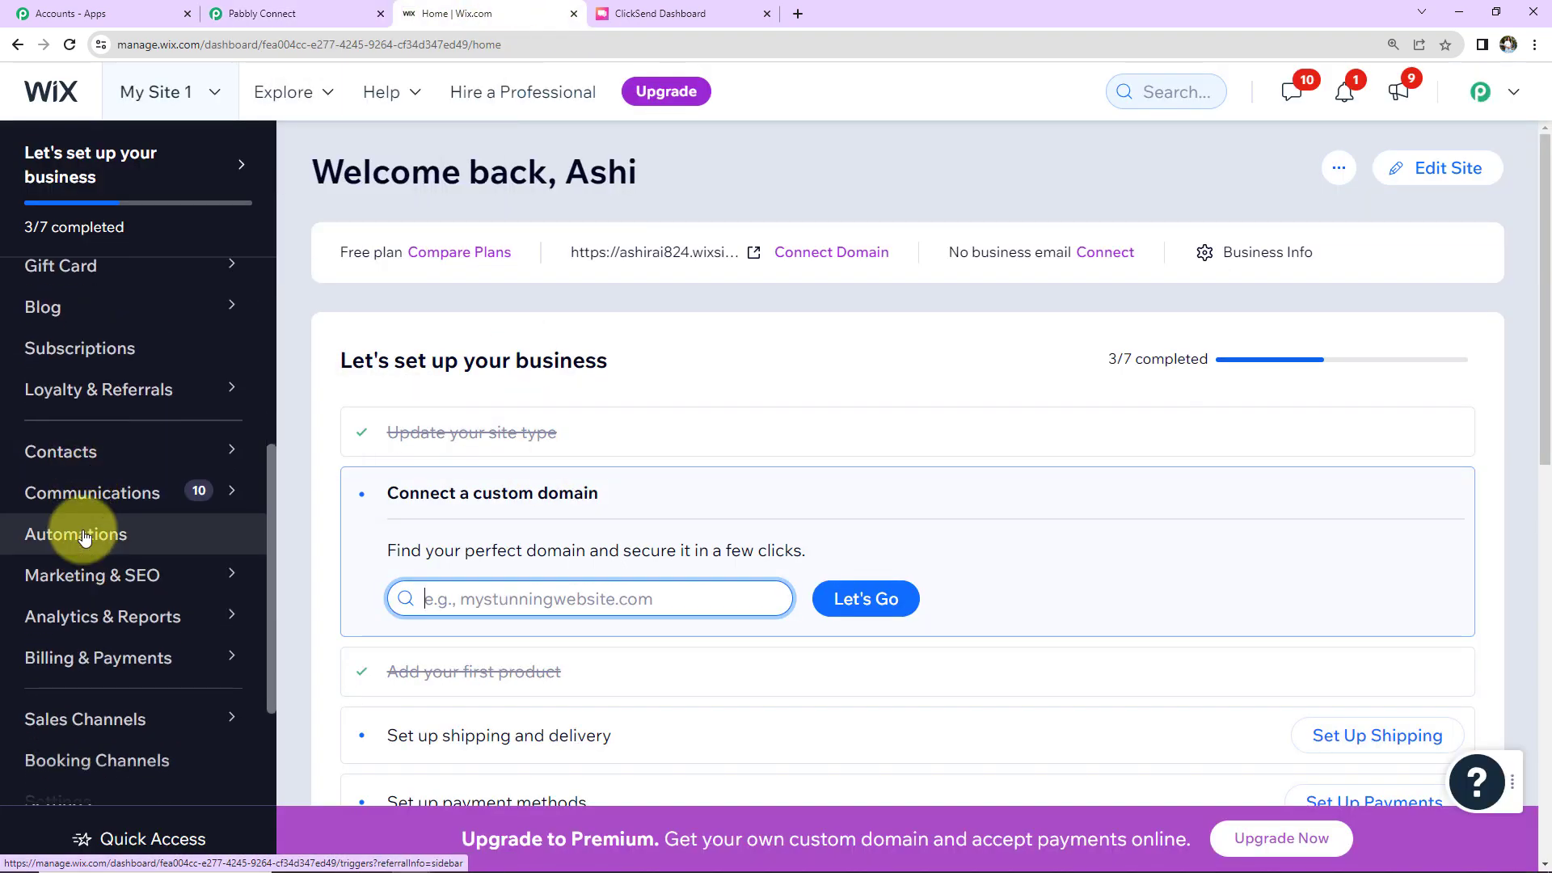
pyautogui.click(85, 536)
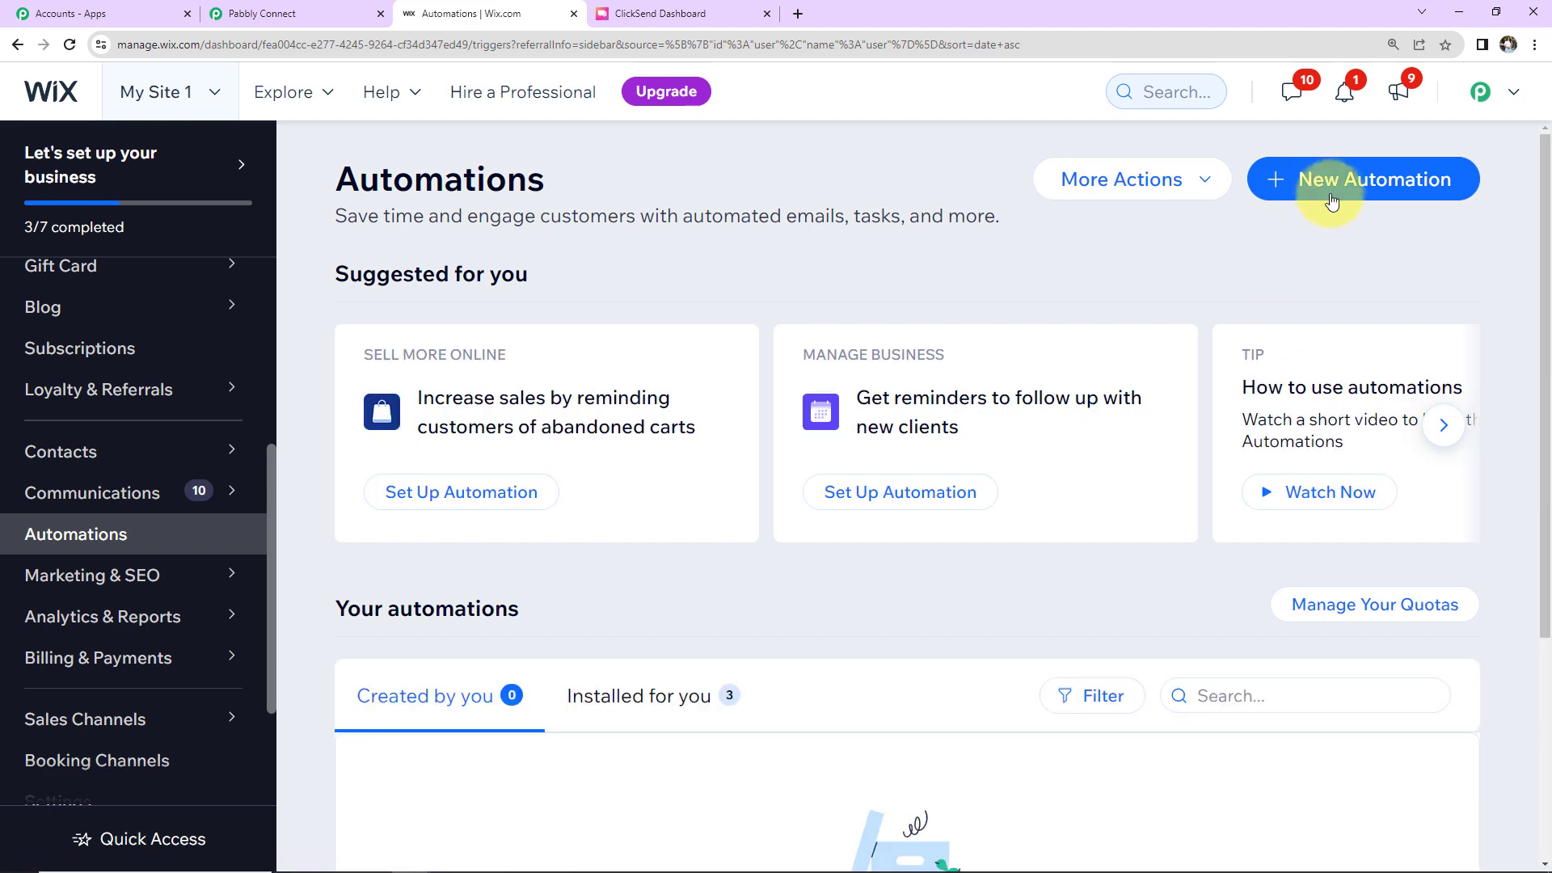
pyautogui.click(1328, 181)
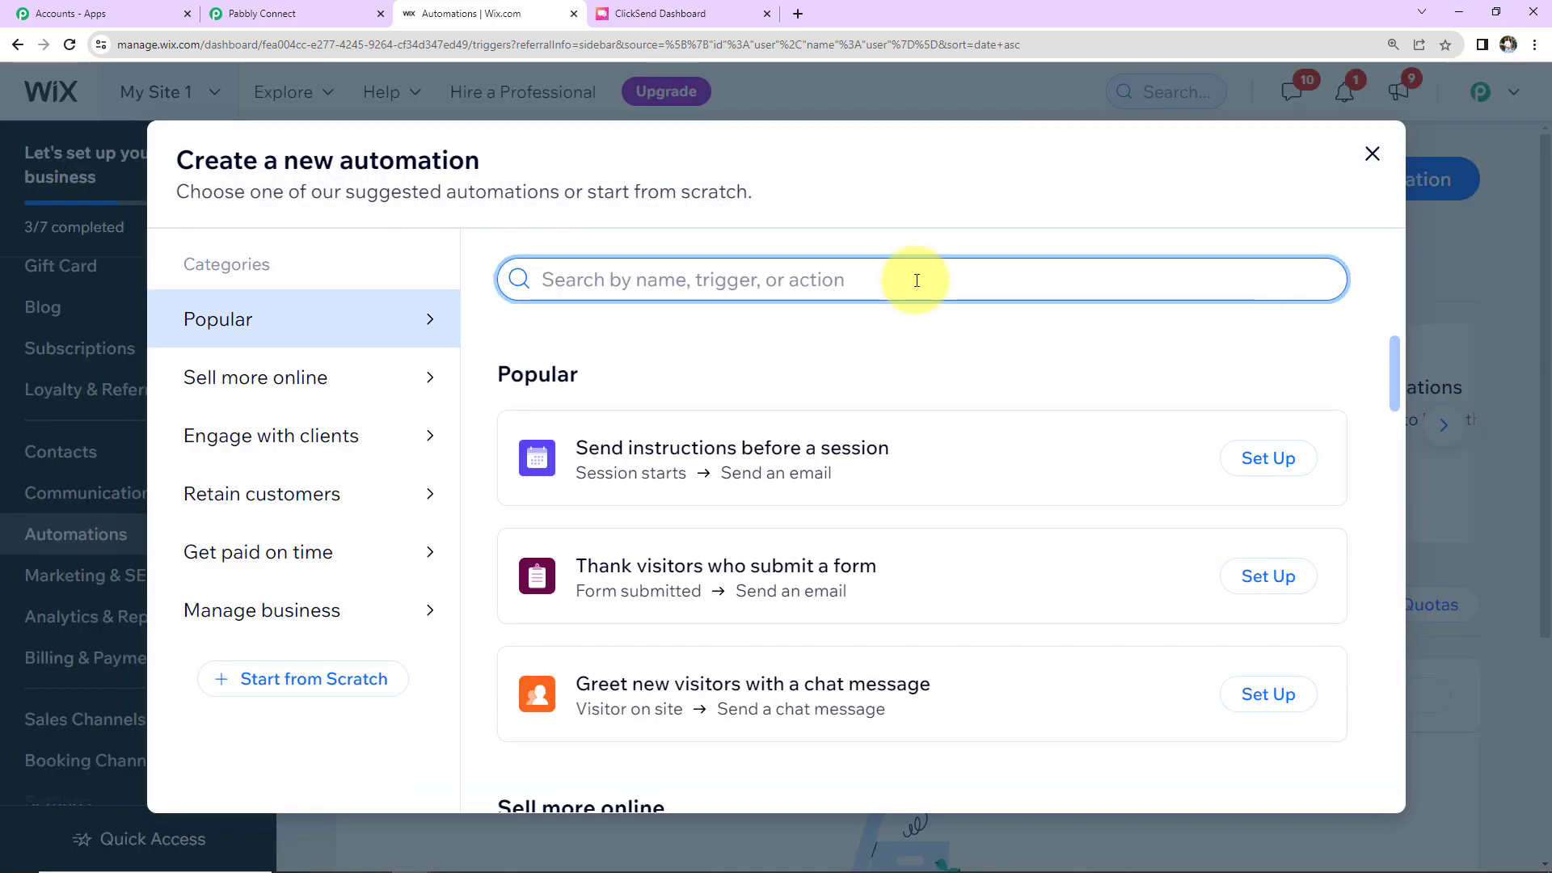
pyautogui.write('Test Au')
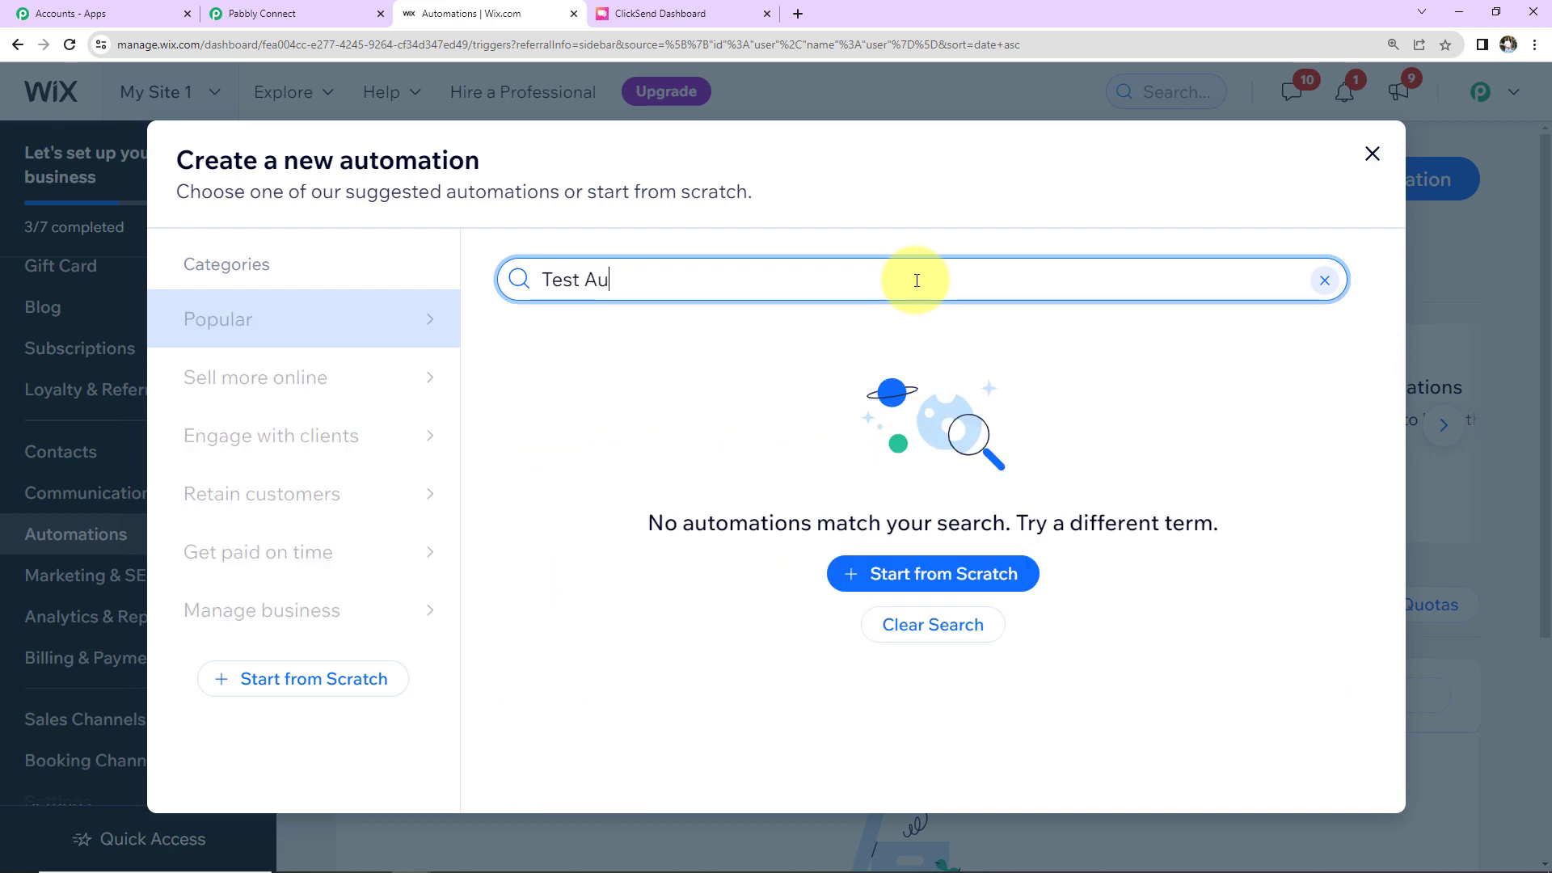
pyautogui.write('tomation')
pyautogui.click(991, 580)
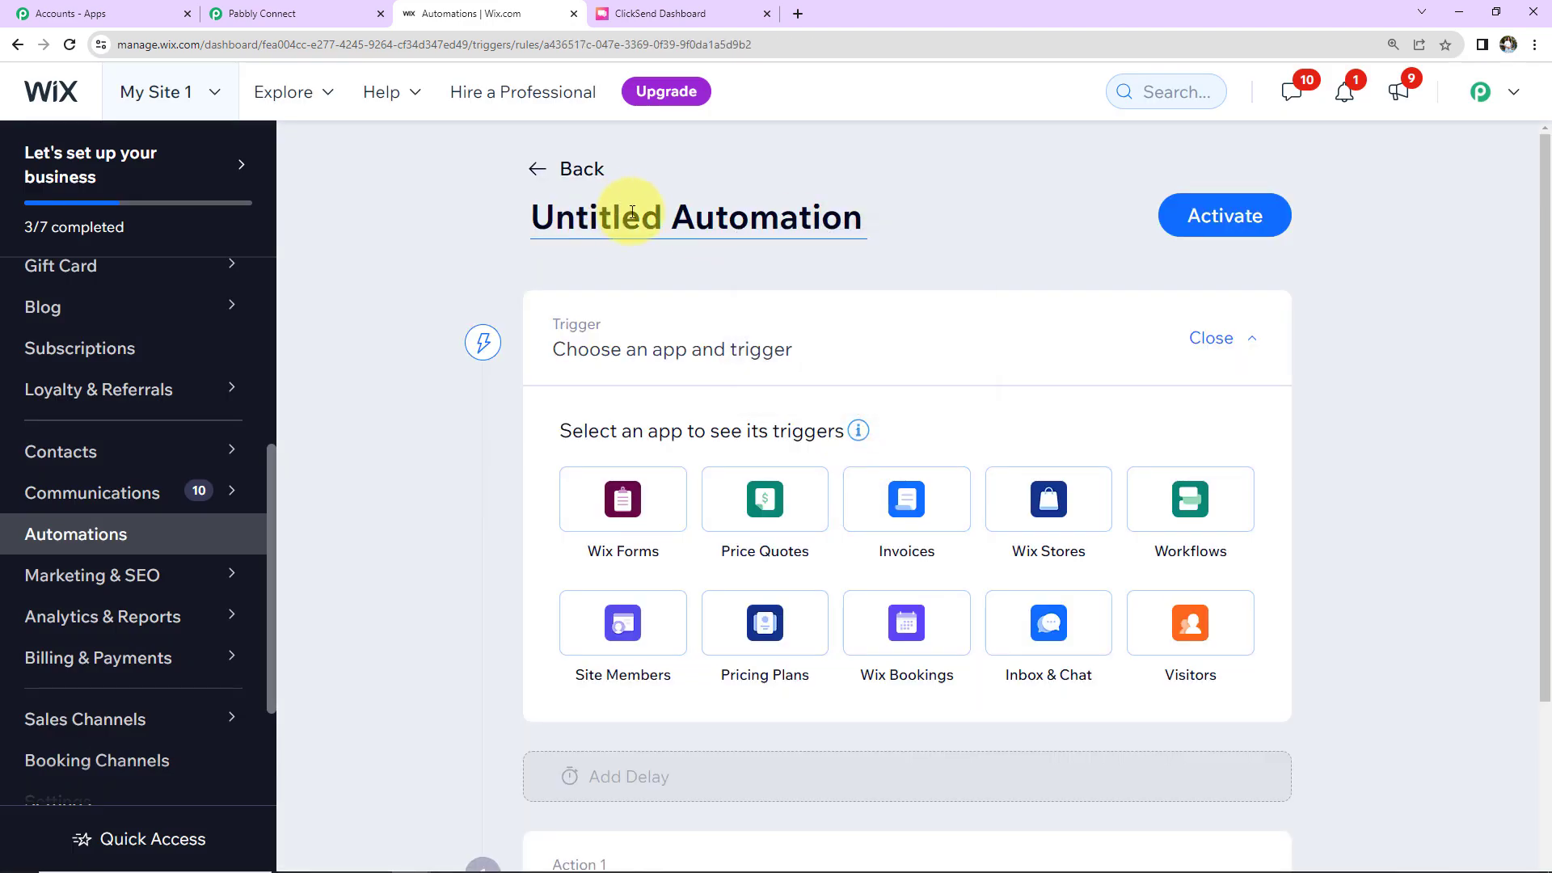
# Step: Rename the automation to 'Test Automation' and use Wix Forms as its trigger
pyautogui.moveTo(371, 215); pyautogui.dragTo(665, 216)
pyautogui.click(664, 216)
pyautogui.press('BackSpace')
pyautogui.press('BackSpace')
pyautogui.press('BackSpace')
pyautogui.press('BackSpace')
pyautogui.press('BackSpace')
pyautogui.press('BackSpace')
pyautogui.press('BackSpace')
pyautogui.press('BackSpace')
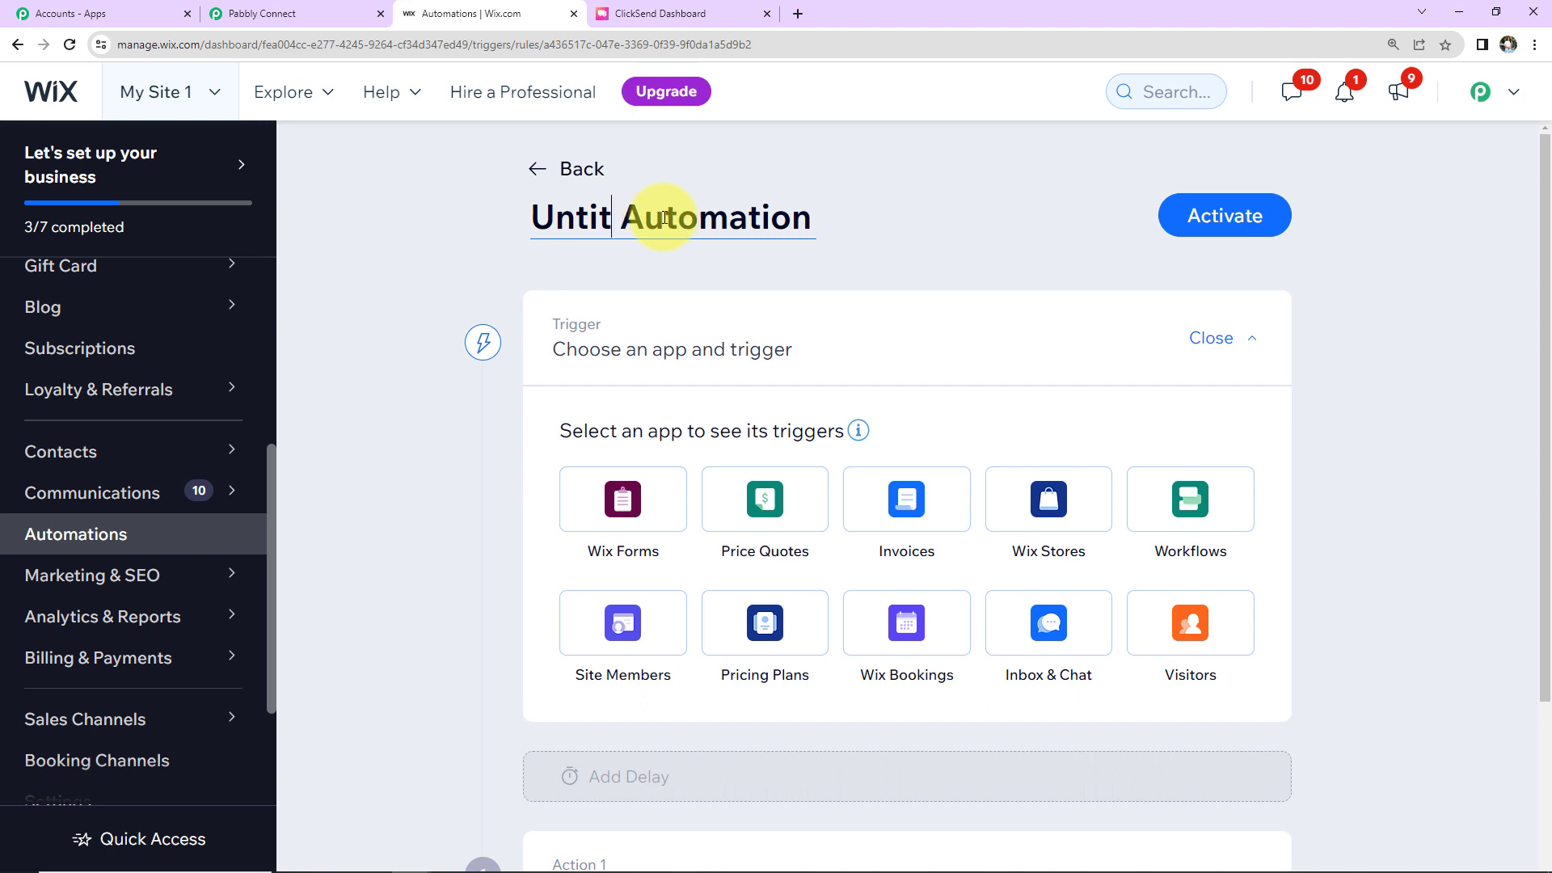
pyautogui.write('Test')
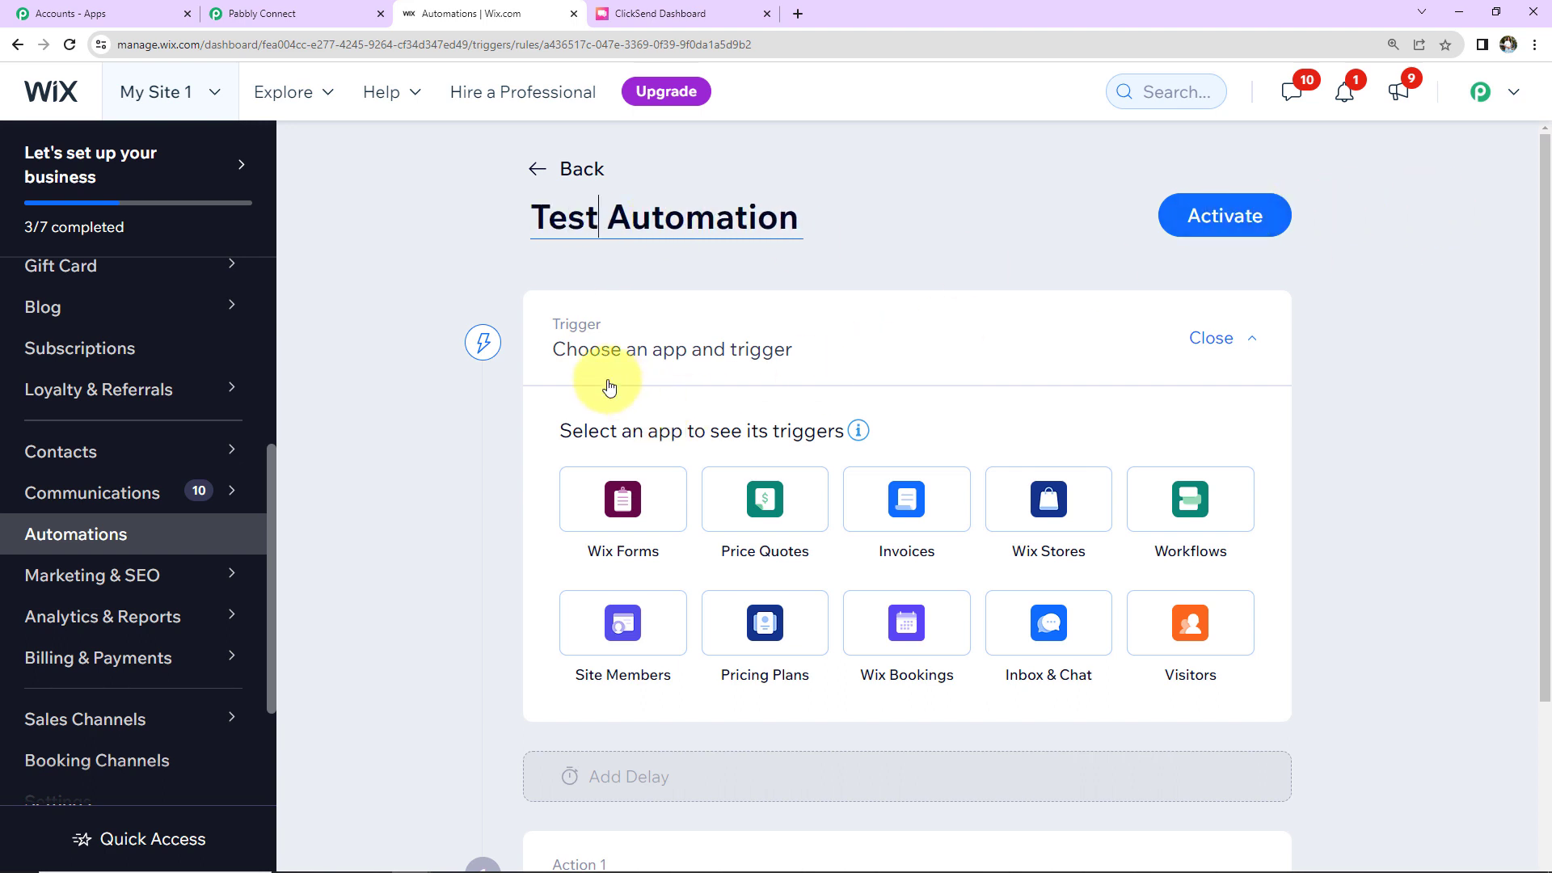
pyautogui.click(637, 501)
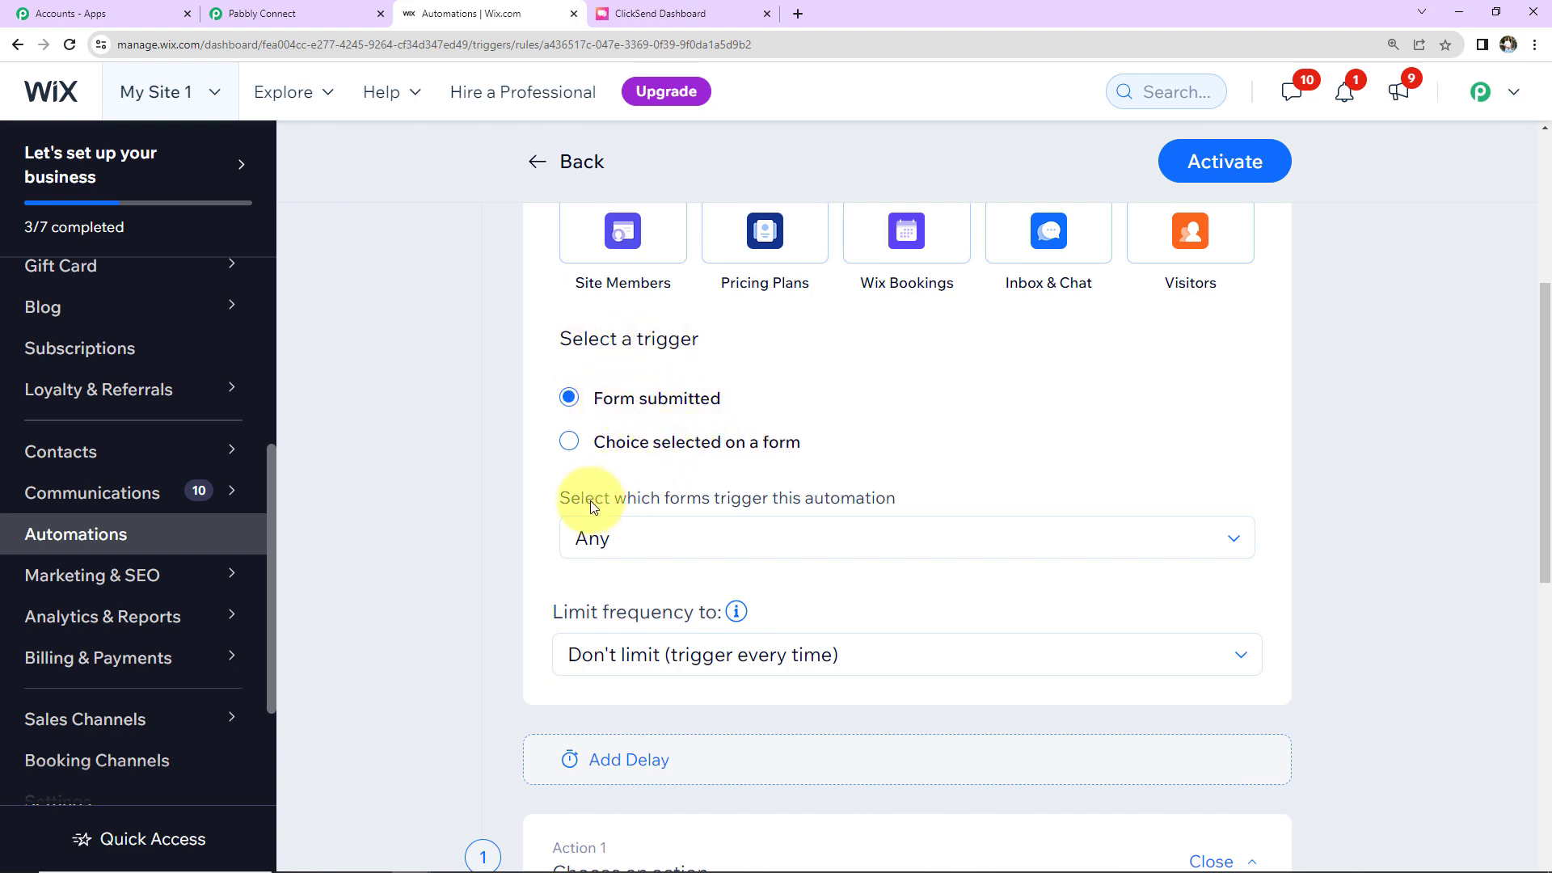
# Step: Limit the automation's trigger to the specific Contact form instead of any form
pyautogui.click(813, 539)
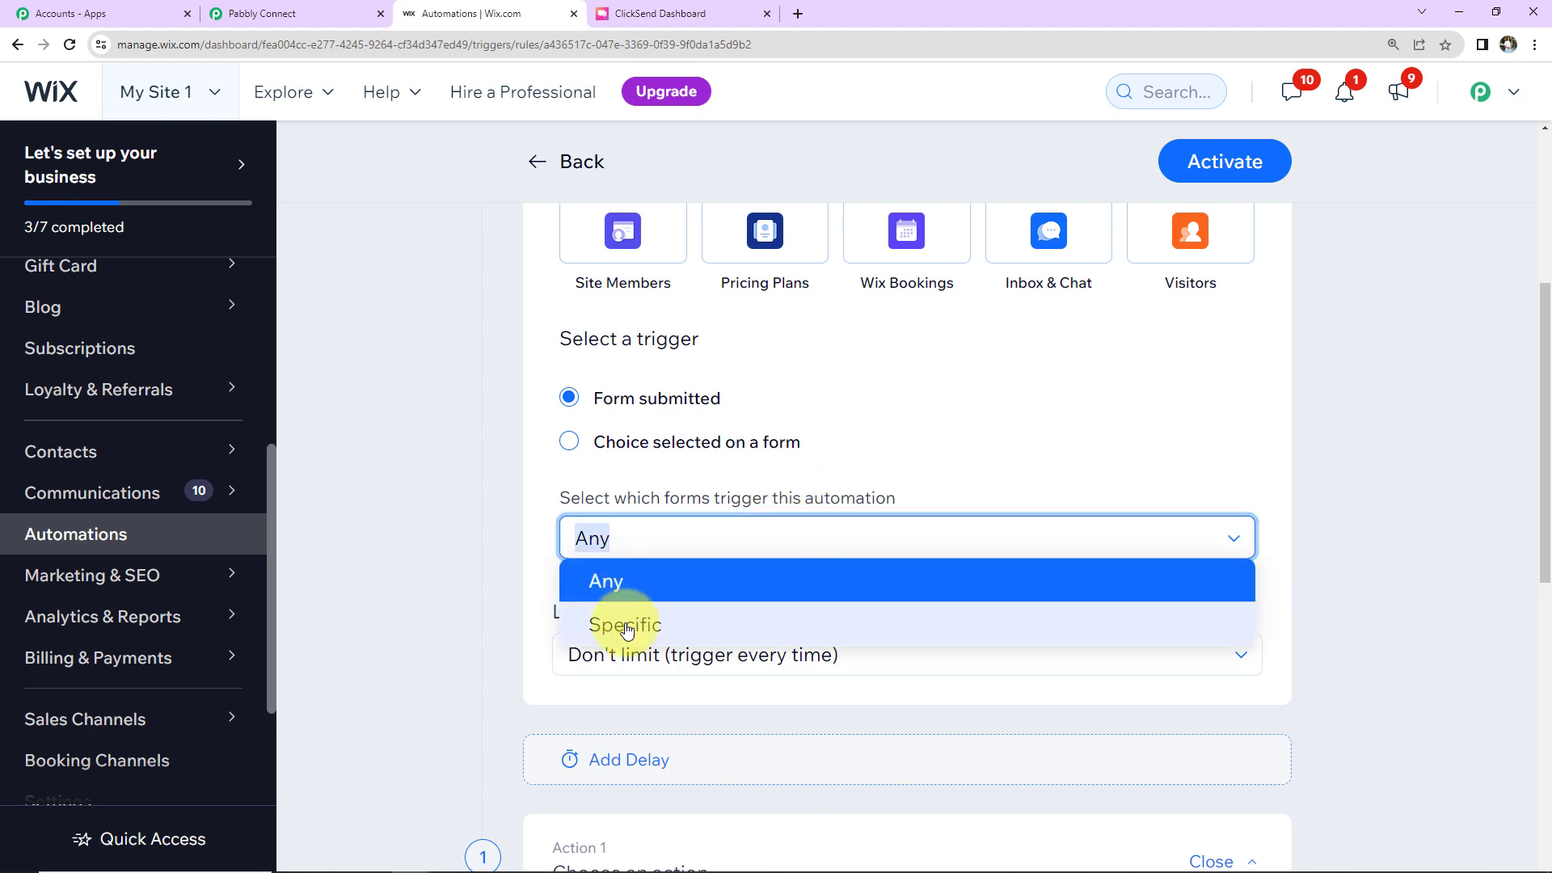
pyautogui.click(625, 625)
pyautogui.click(639, 605)
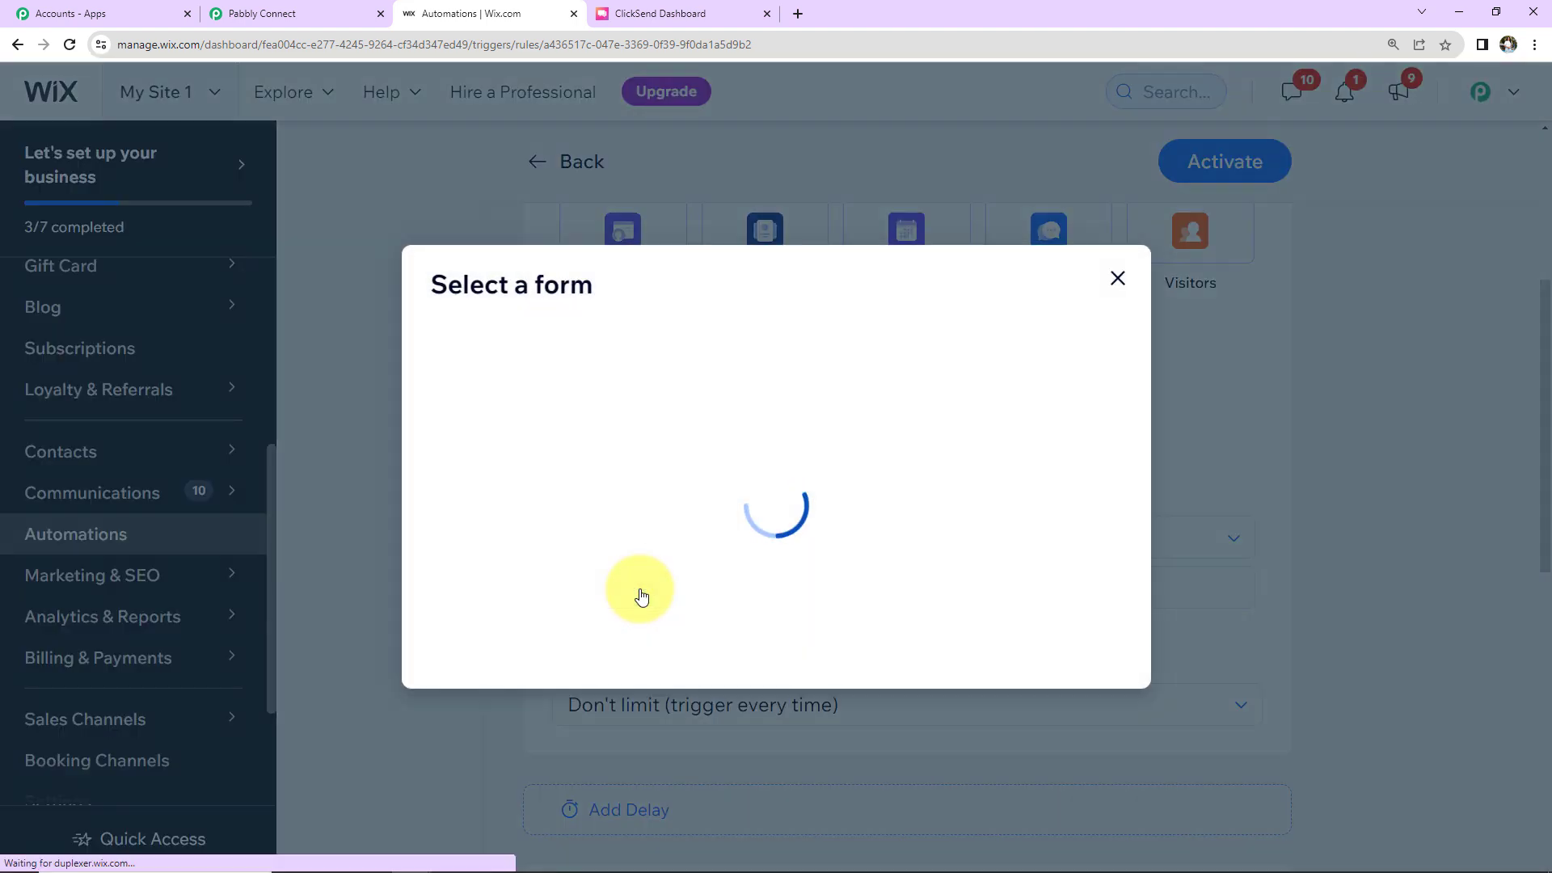
pyautogui.click(446, 444)
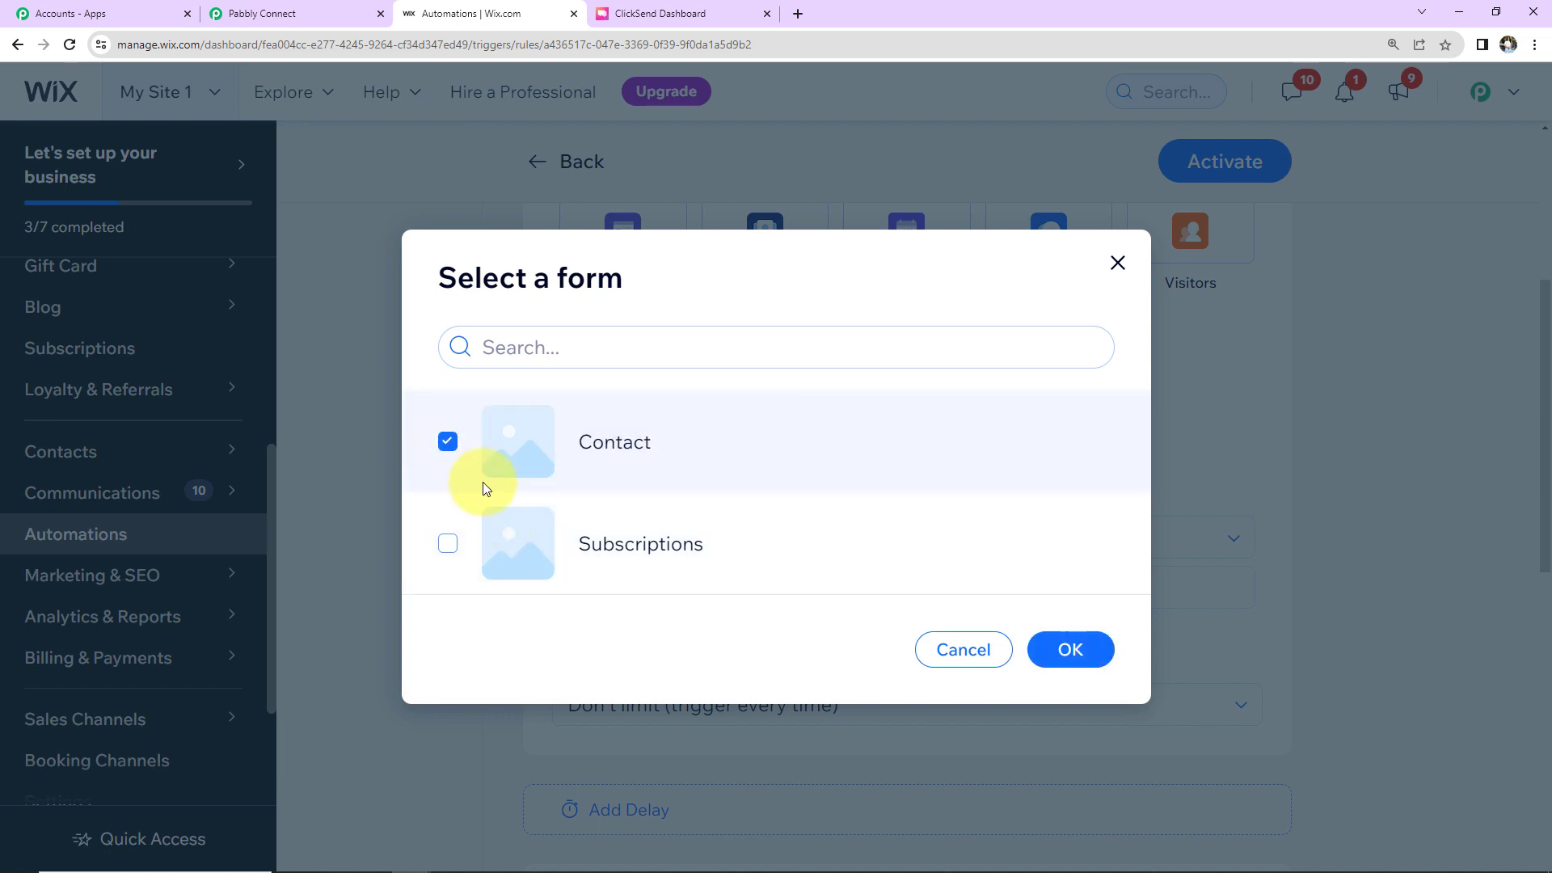
pyautogui.click(1059, 648)
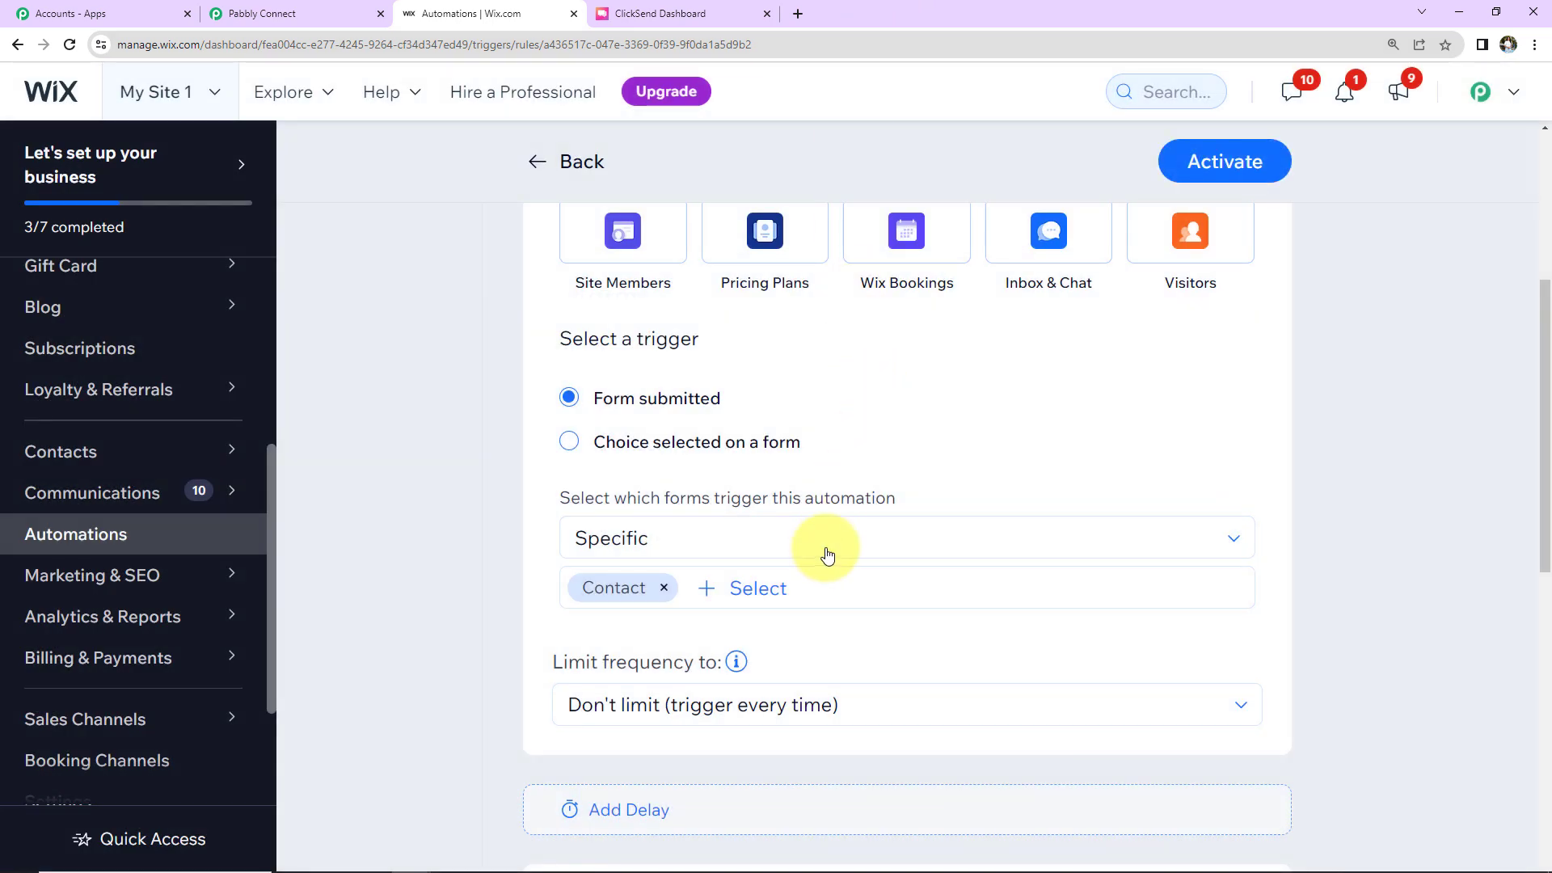
pyautogui.scroll(-2, 825, 547)
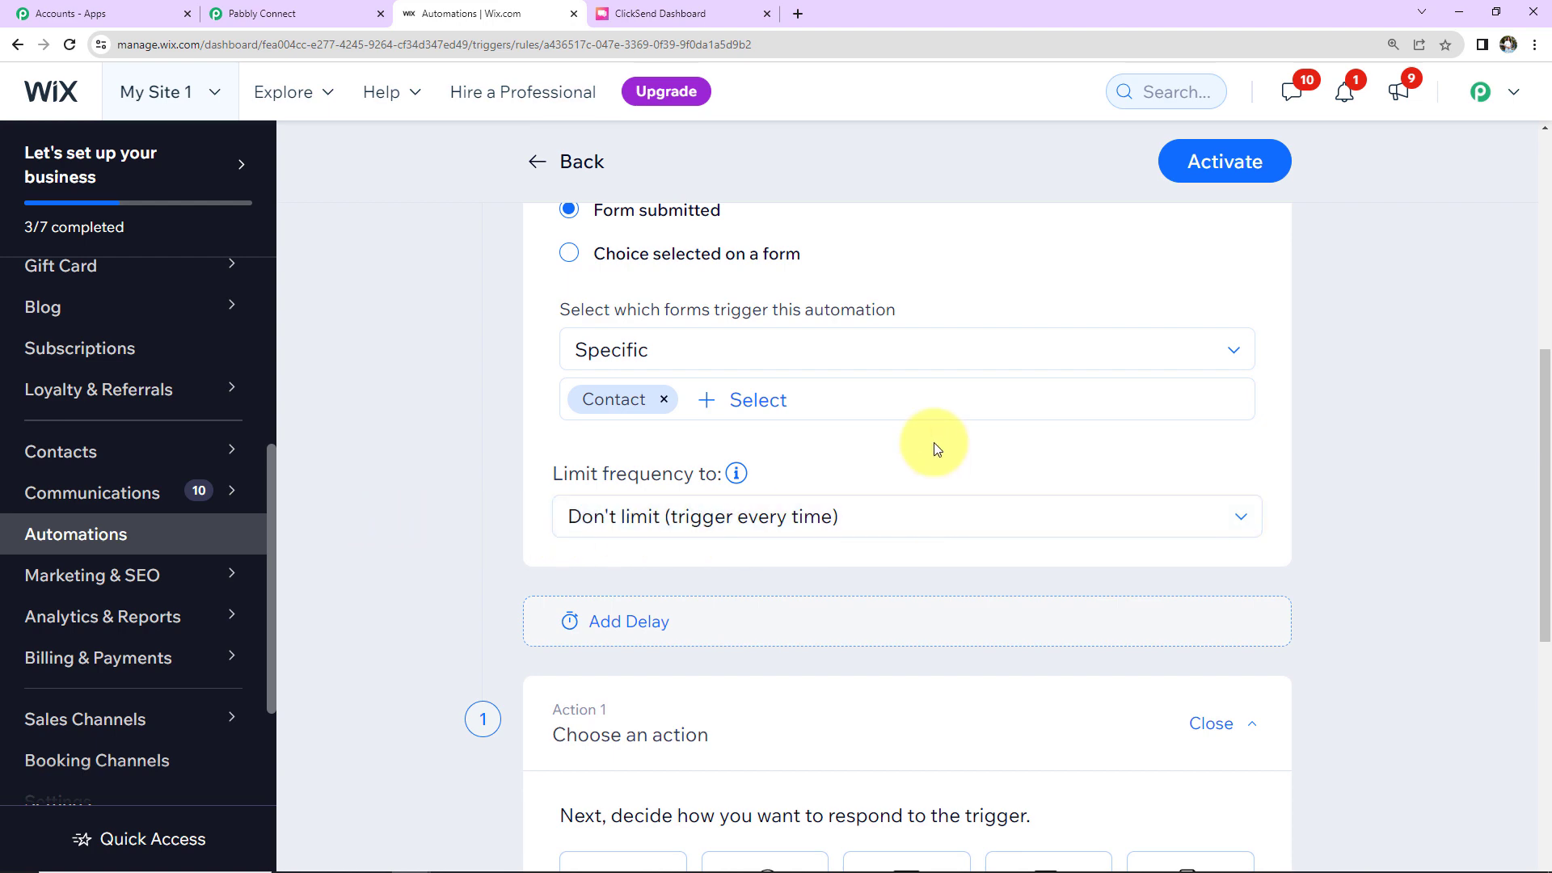
pyautogui.scroll(-2, 934, 443)
pyautogui.scroll(-4, 933, 443)
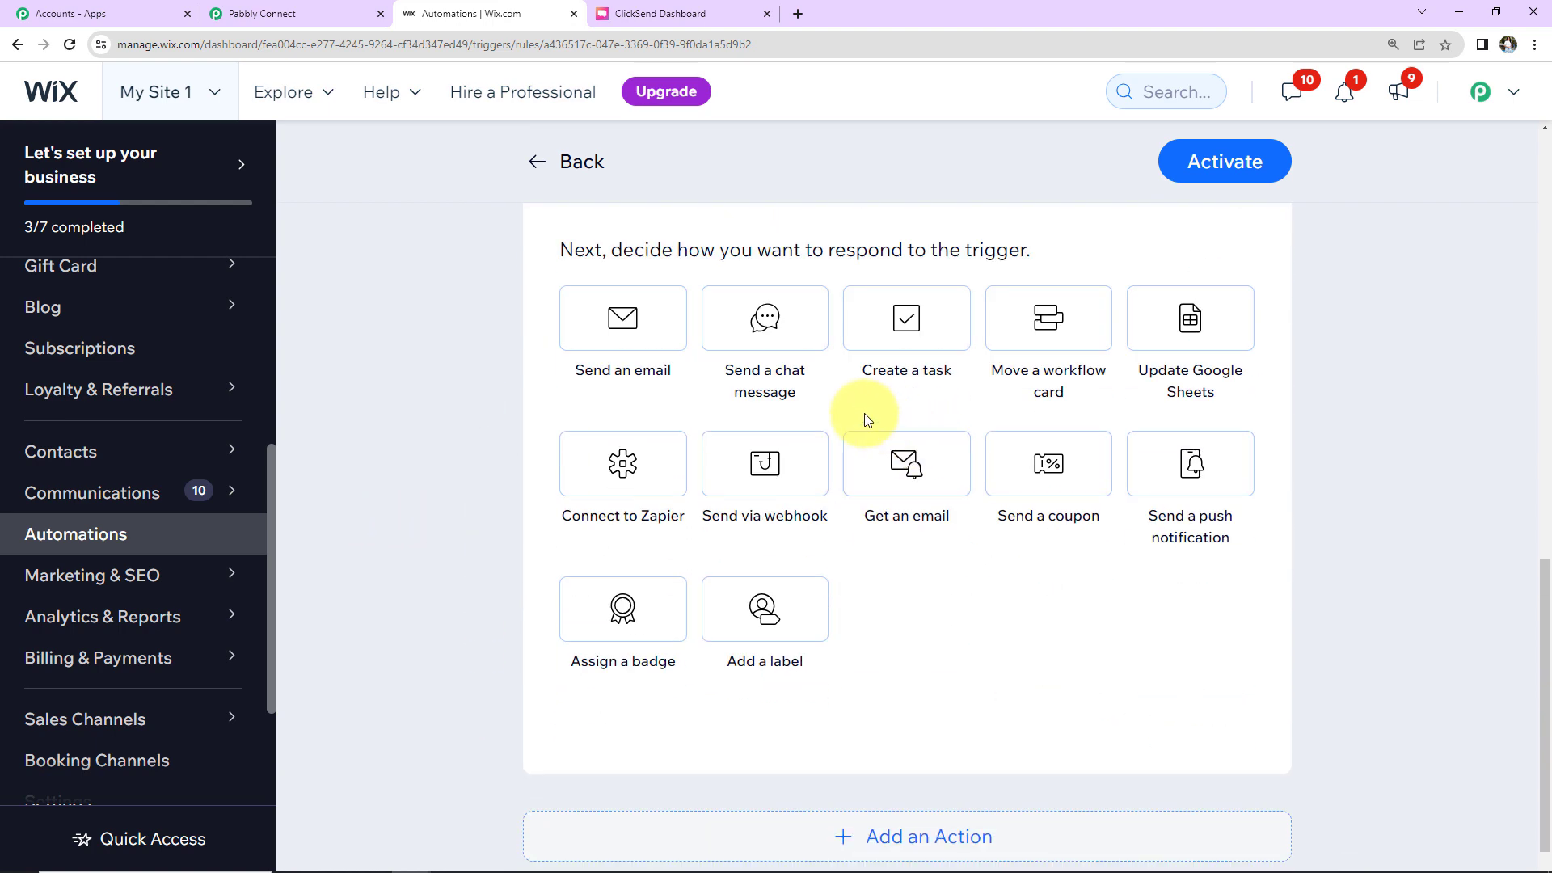
pyautogui.scroll(2, 862, 409)
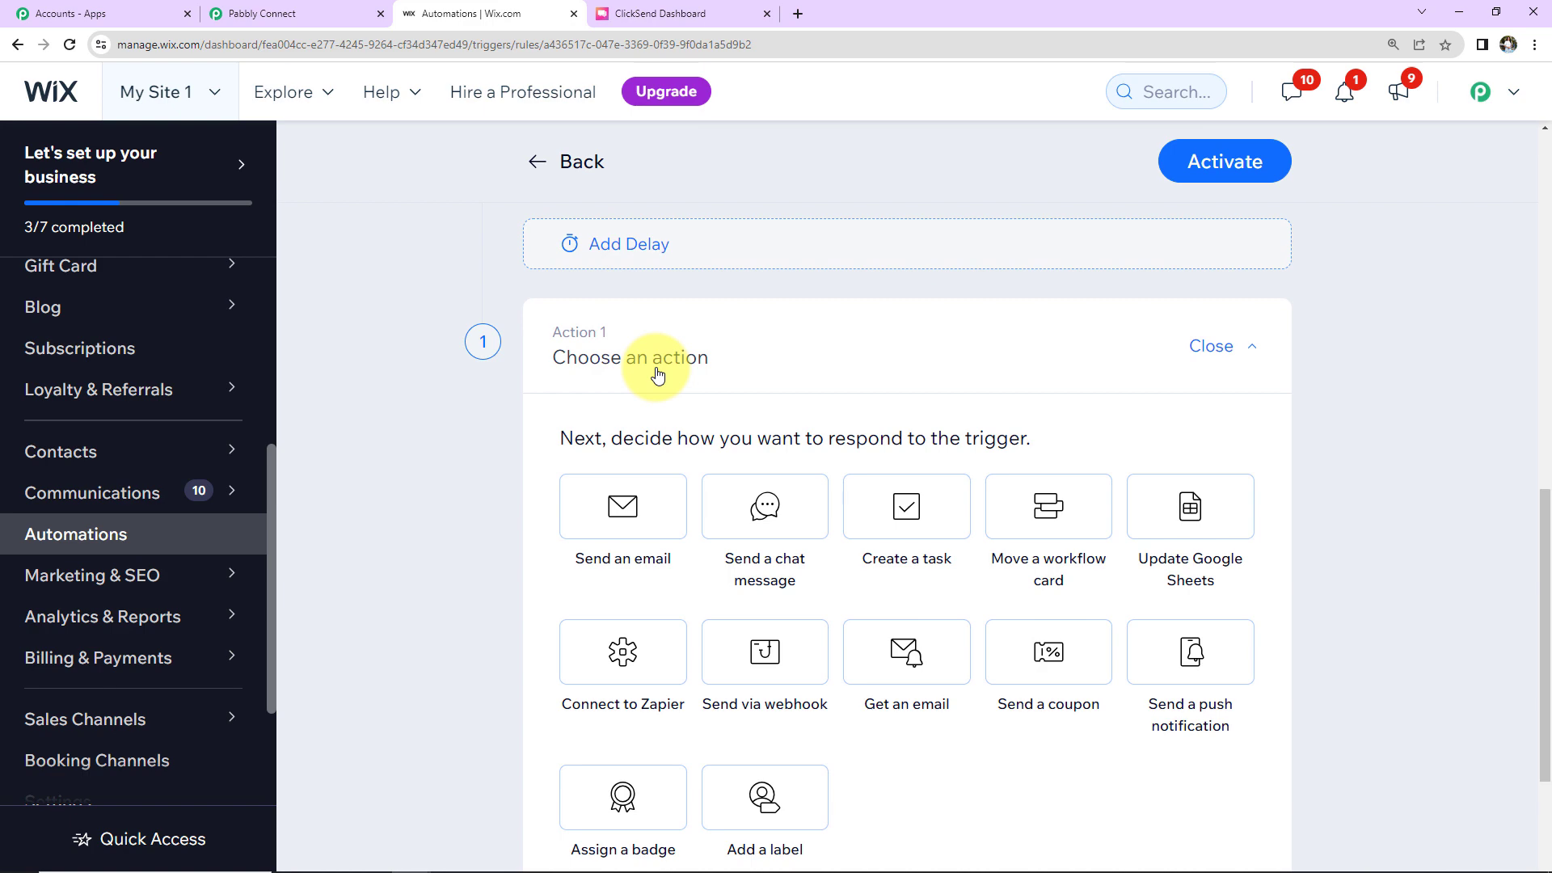
# Step: Add a 'Send via webhook' action targeting the Pabbly webhook URL, then activate the automation
pyautogui.click(734, 661)
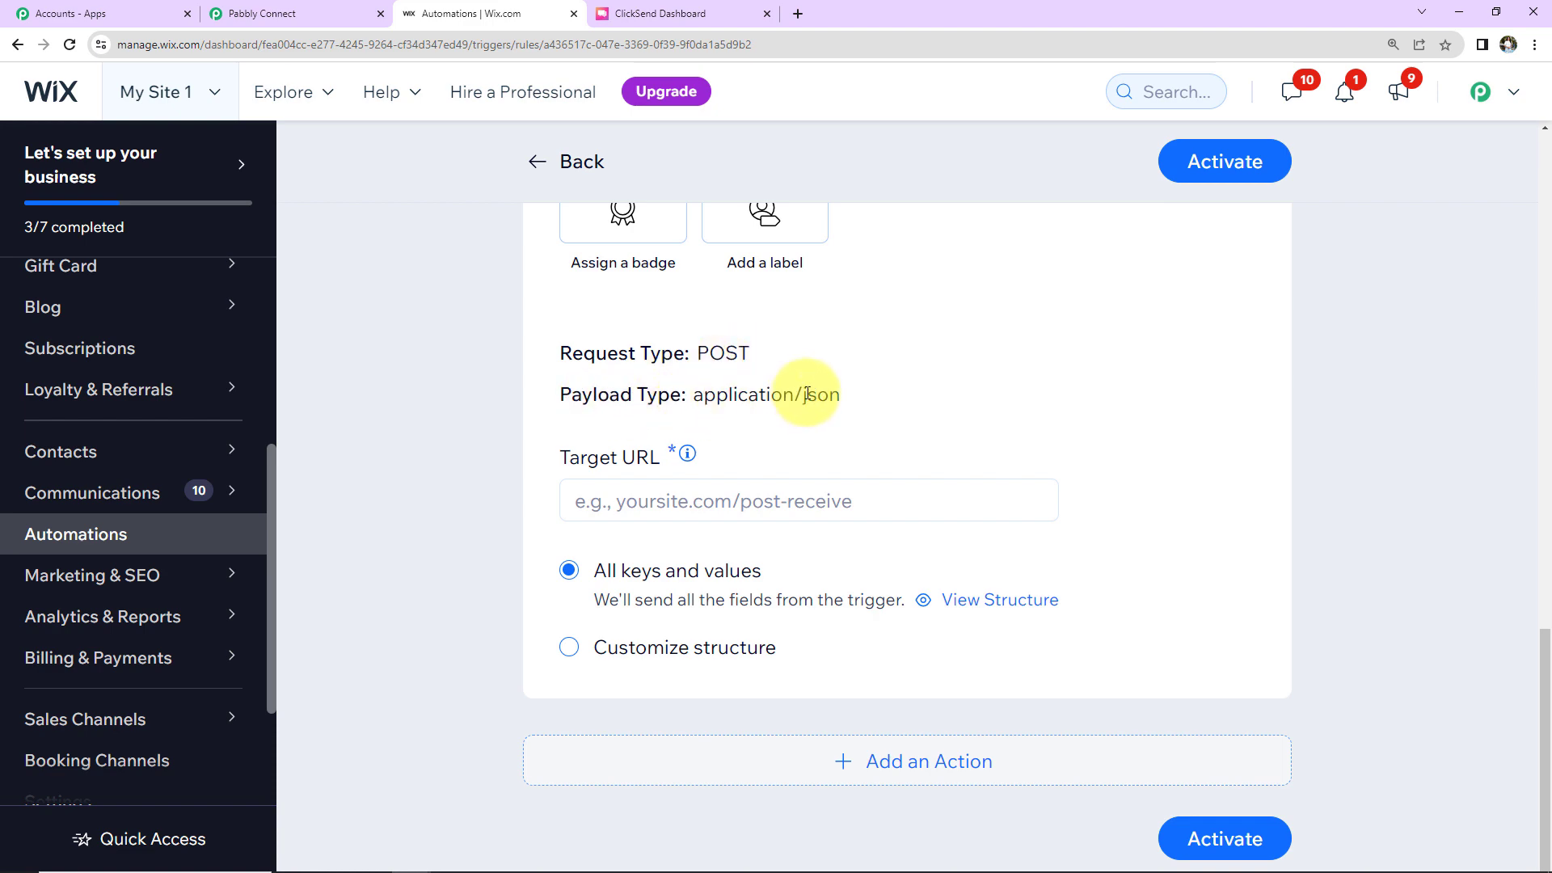
pyautogui.click(243, 14)
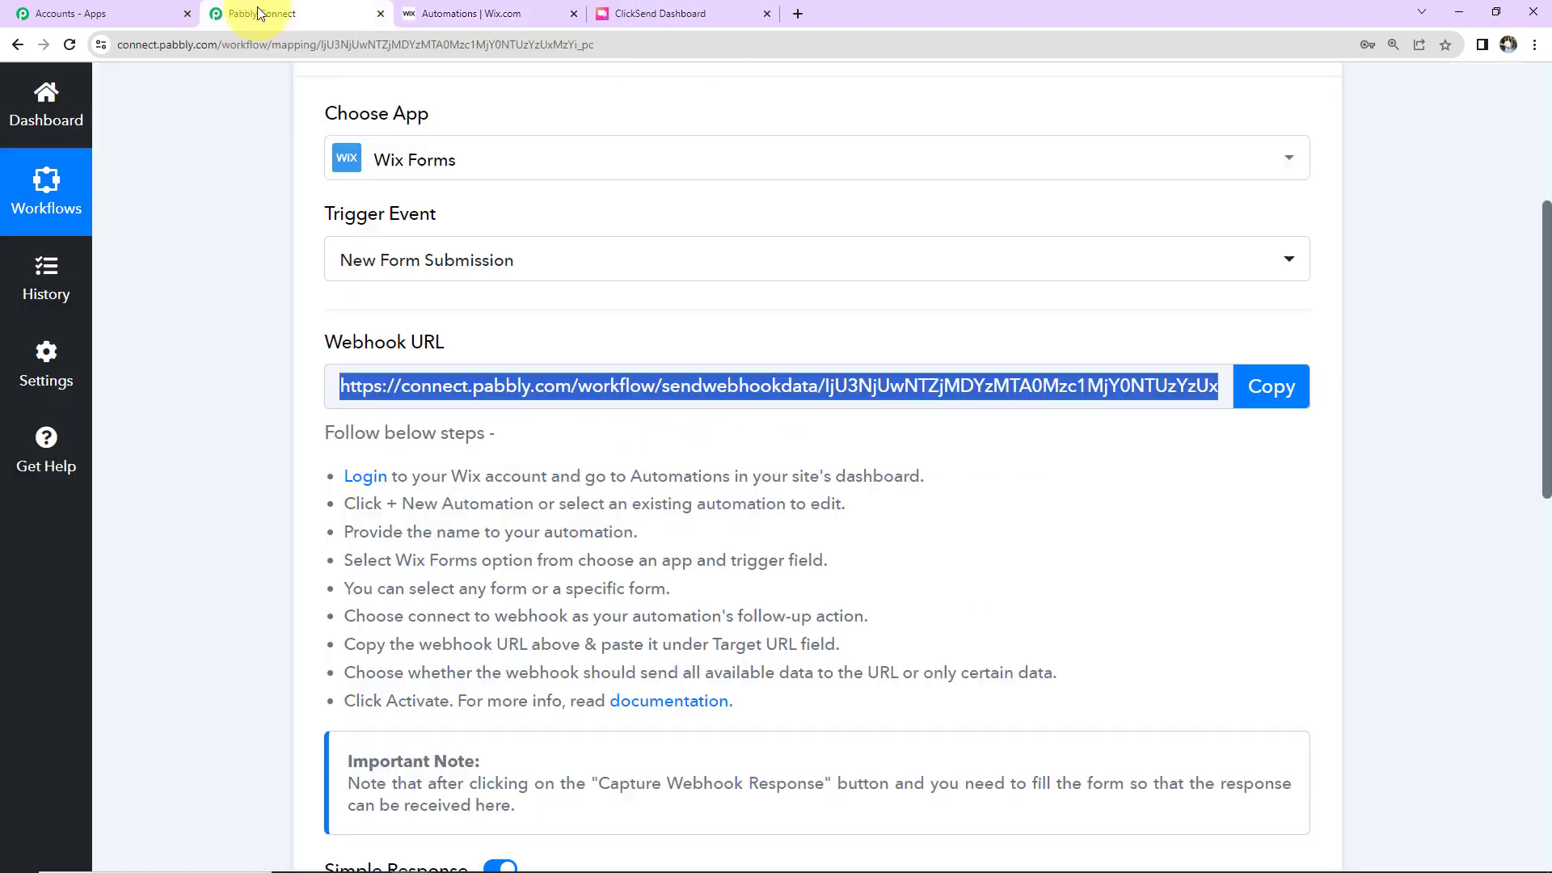
pyautogui.click(1255, 393)
pyautogui.click(437, 13)
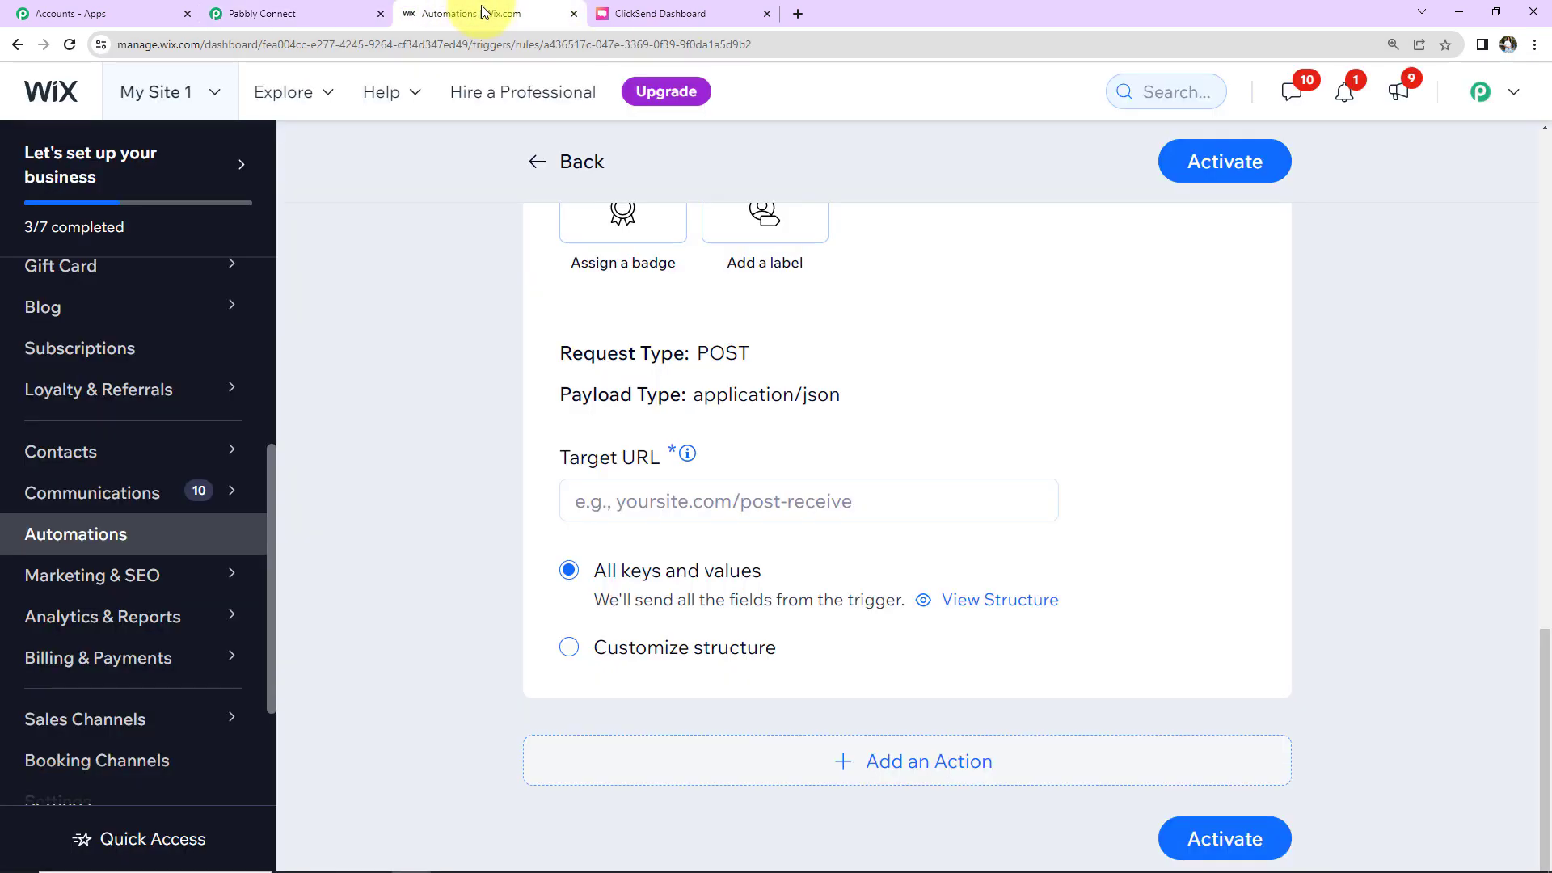
pyautogui.click(657, 518)
pyautogui.hotkey('ctrl', 'v')
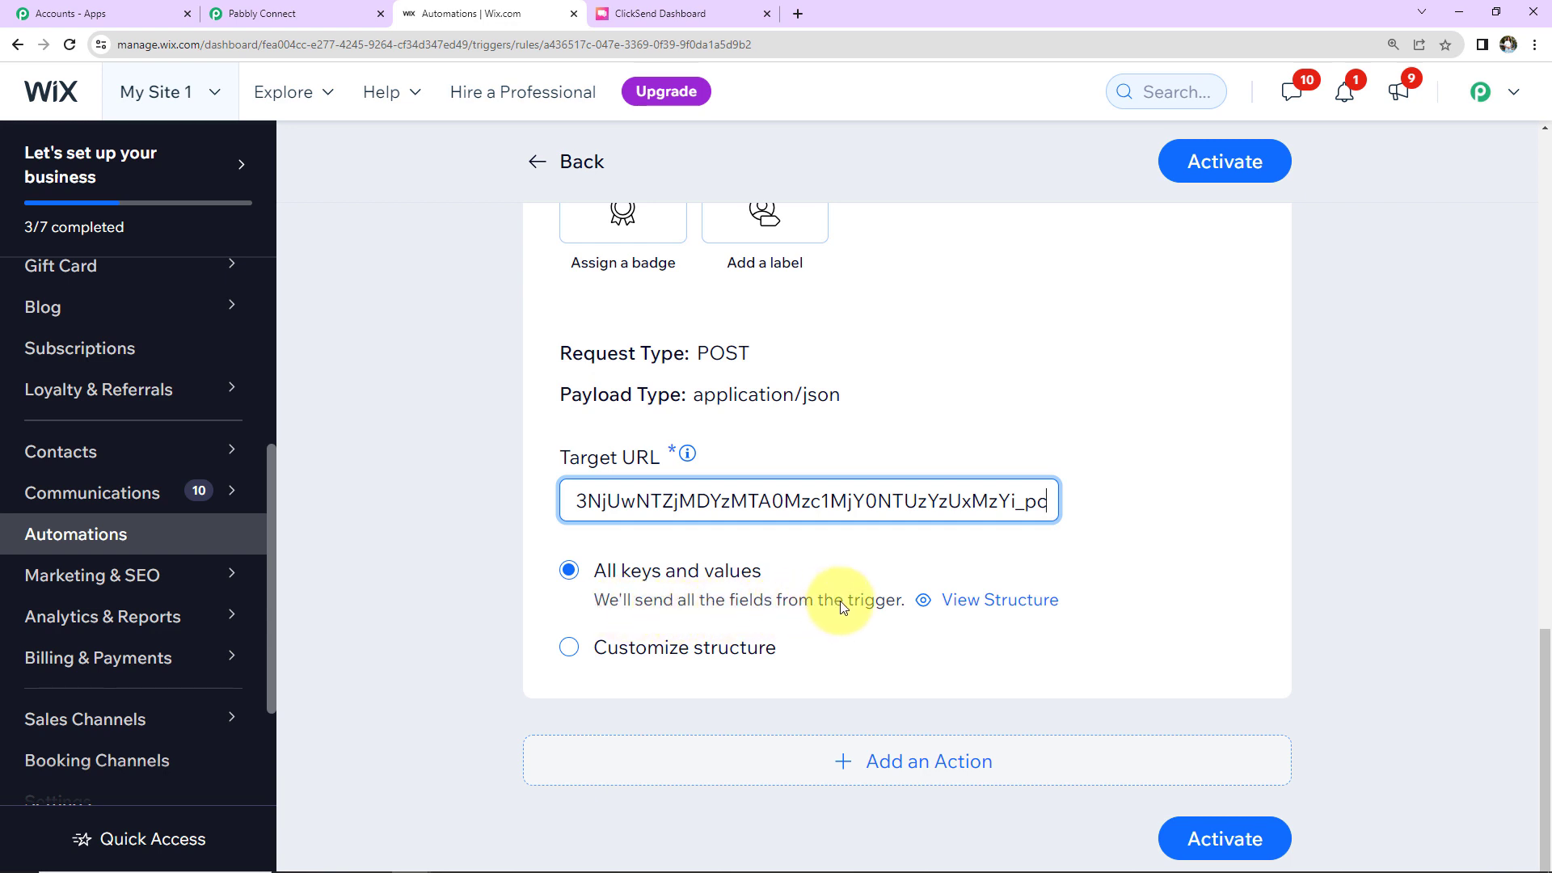
pyautogui.click(1214, 837)
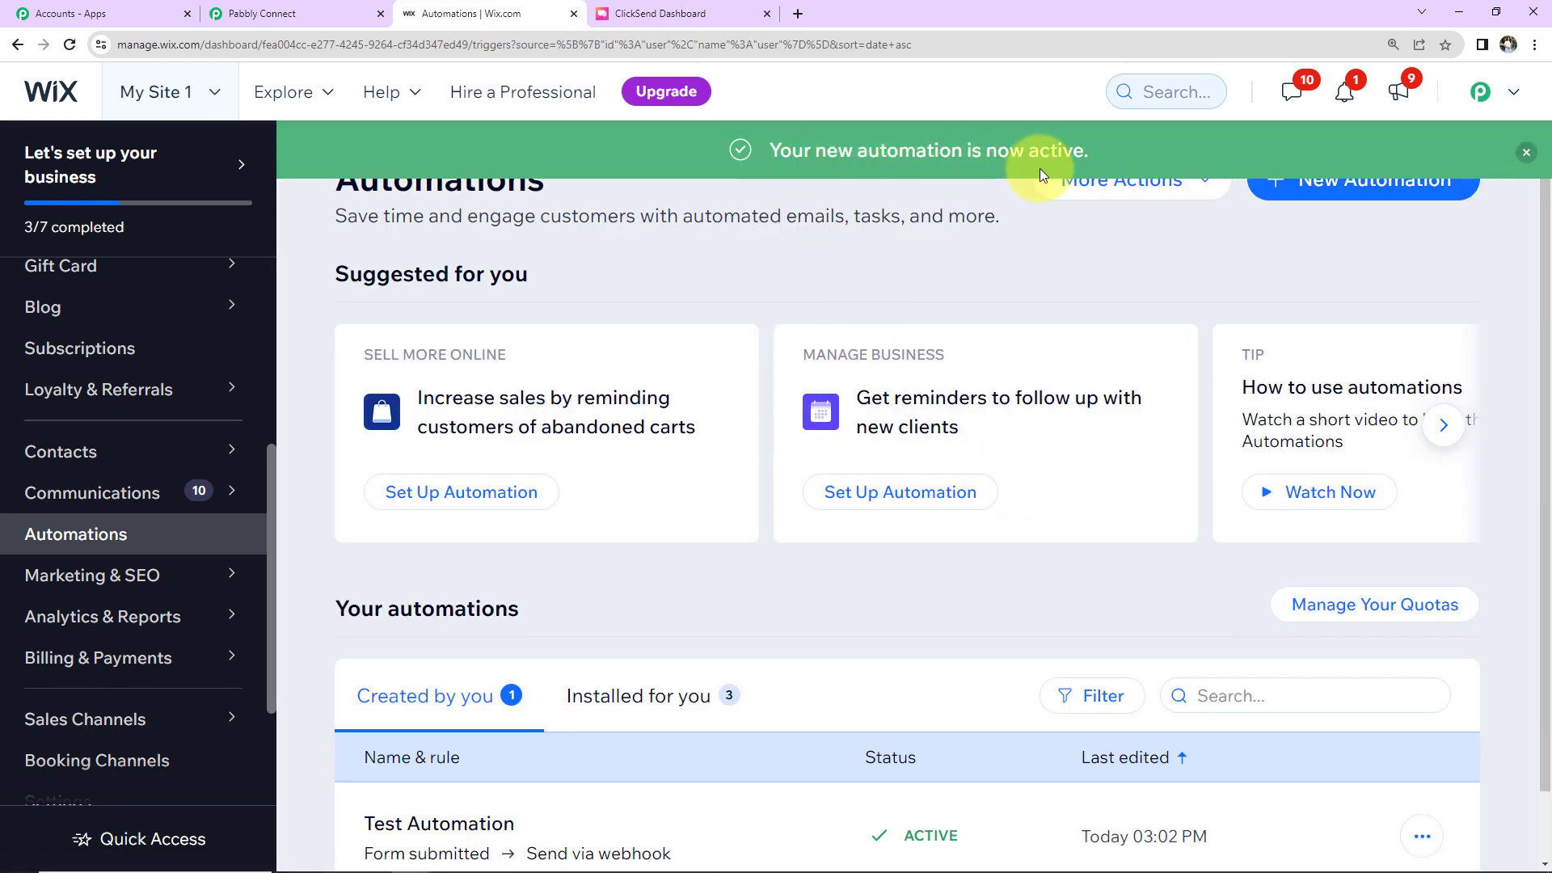
# Step: Set Pabbly's trigger to capture the webhook response, then return to the Wix Automations page
pyautogui.click(279, 15)
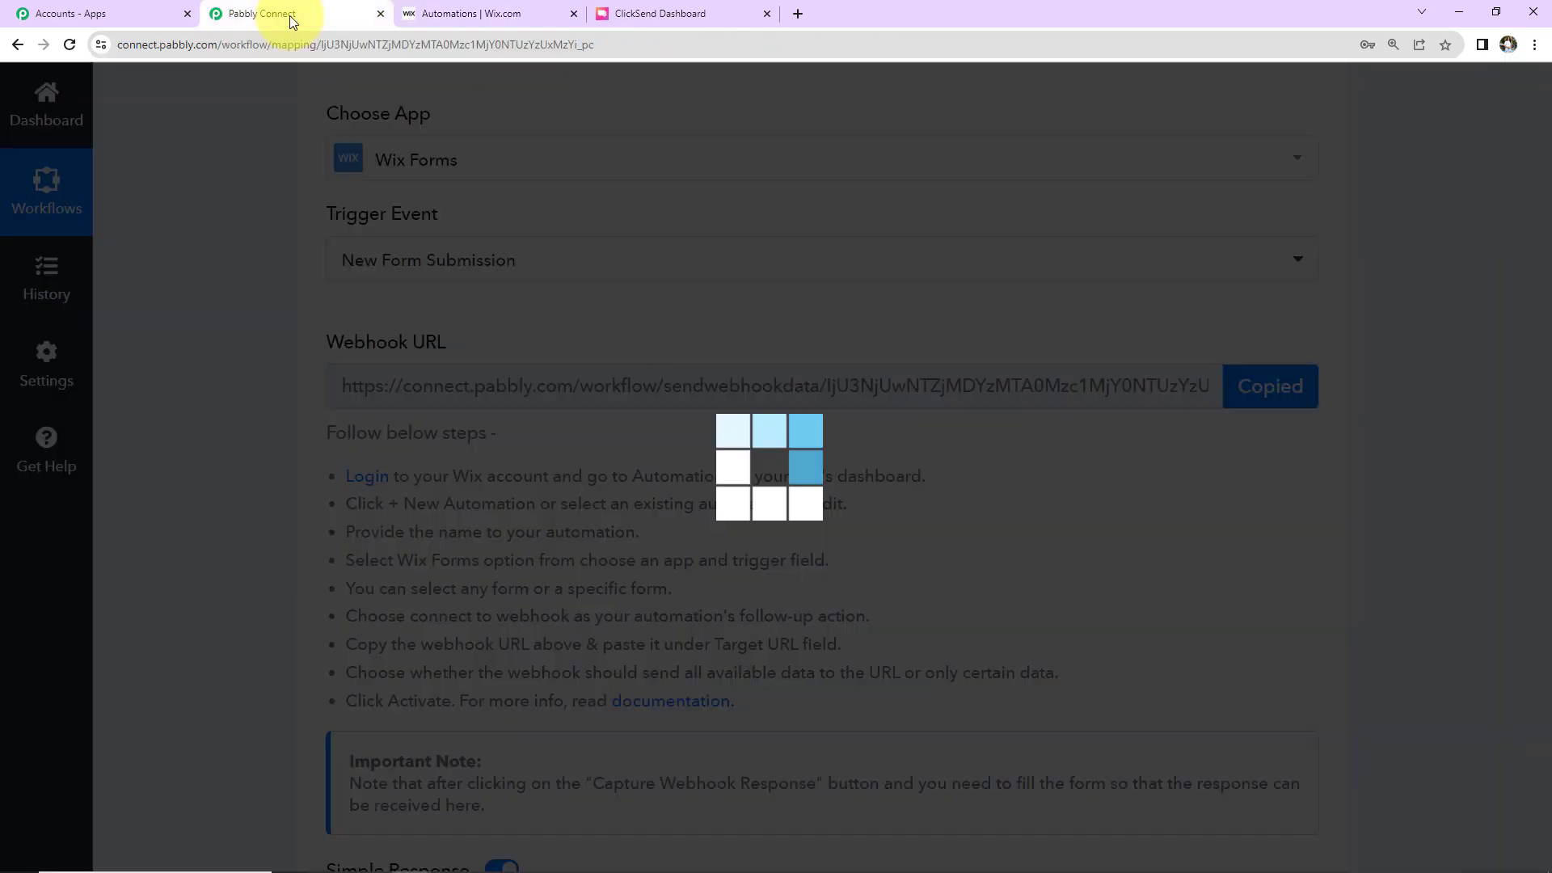
pyautogui.scroll(-5, 629, 560)
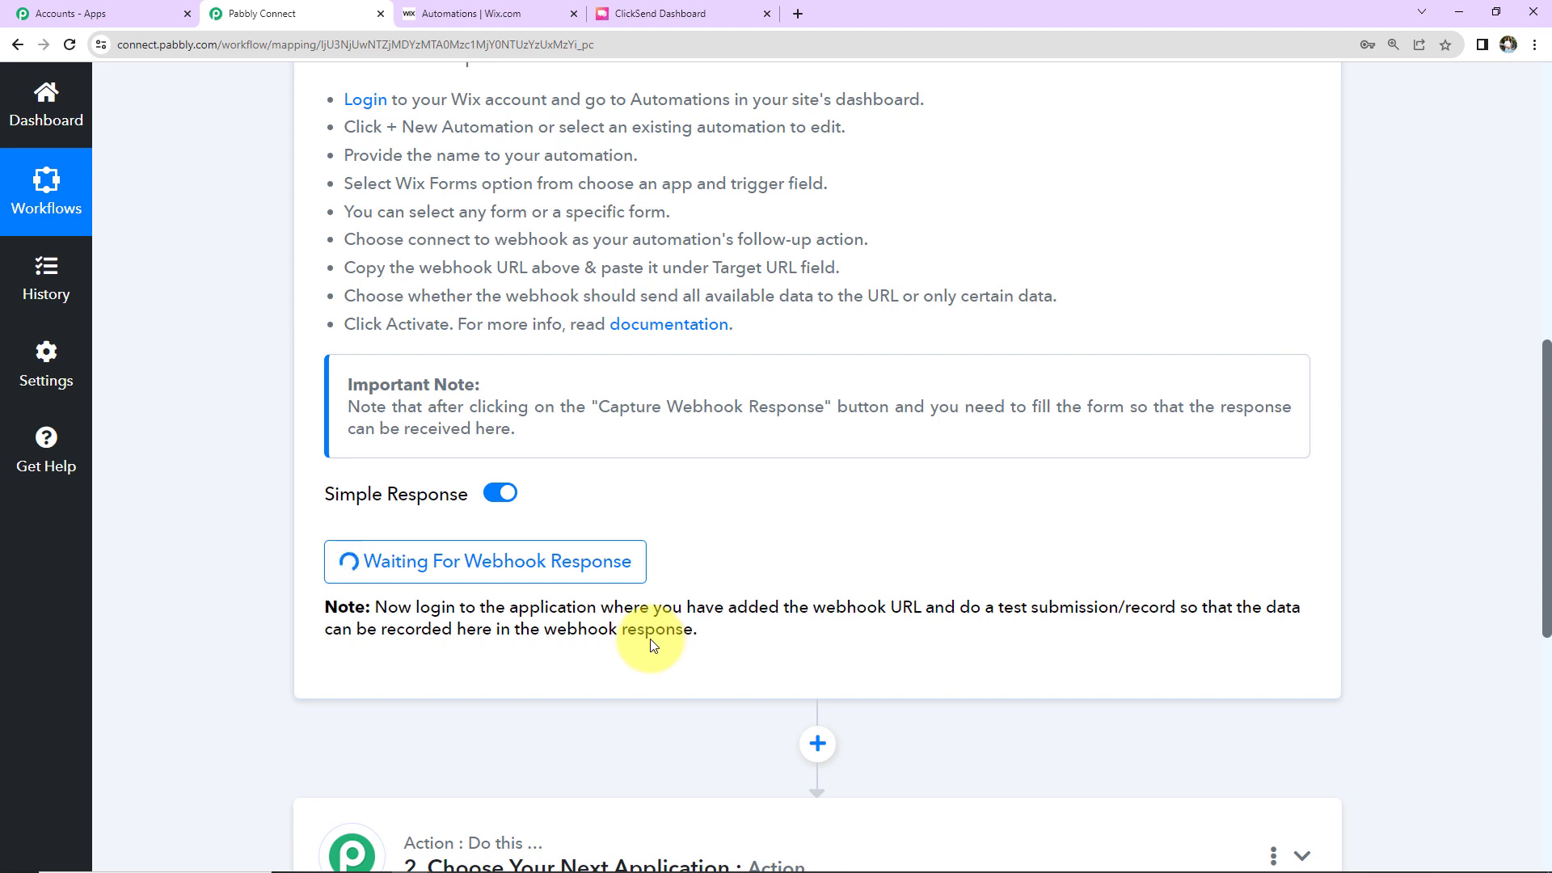
pyautogui.click(485, 18)
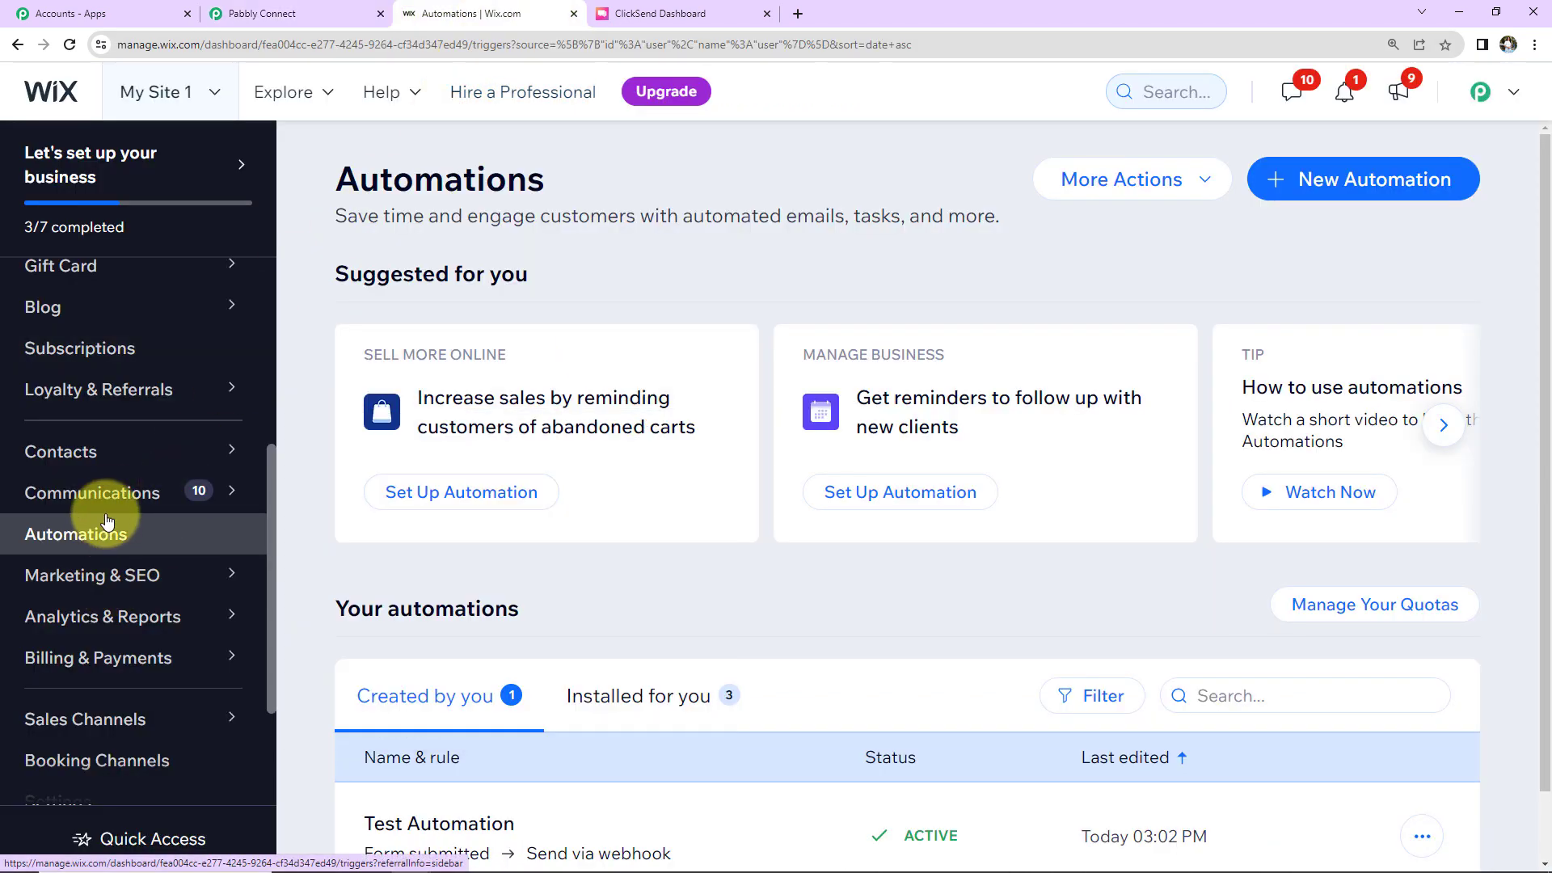
pyautogui.moveTo(111, 507)
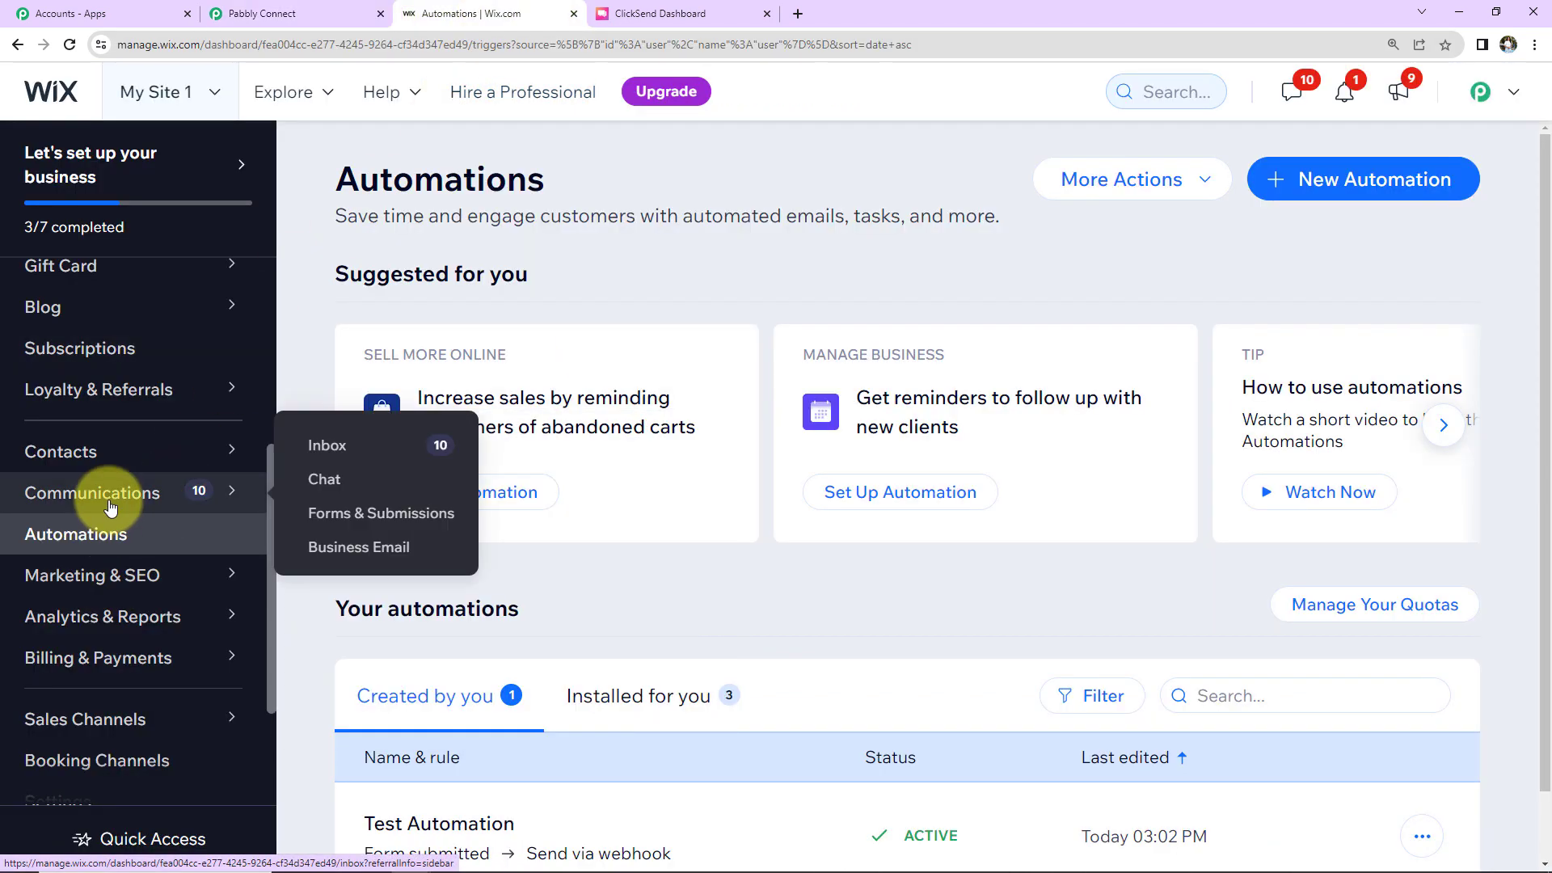
# Step: Go to Forms & Submissions and open the live Contact form
pyautogui.click(327, 514)
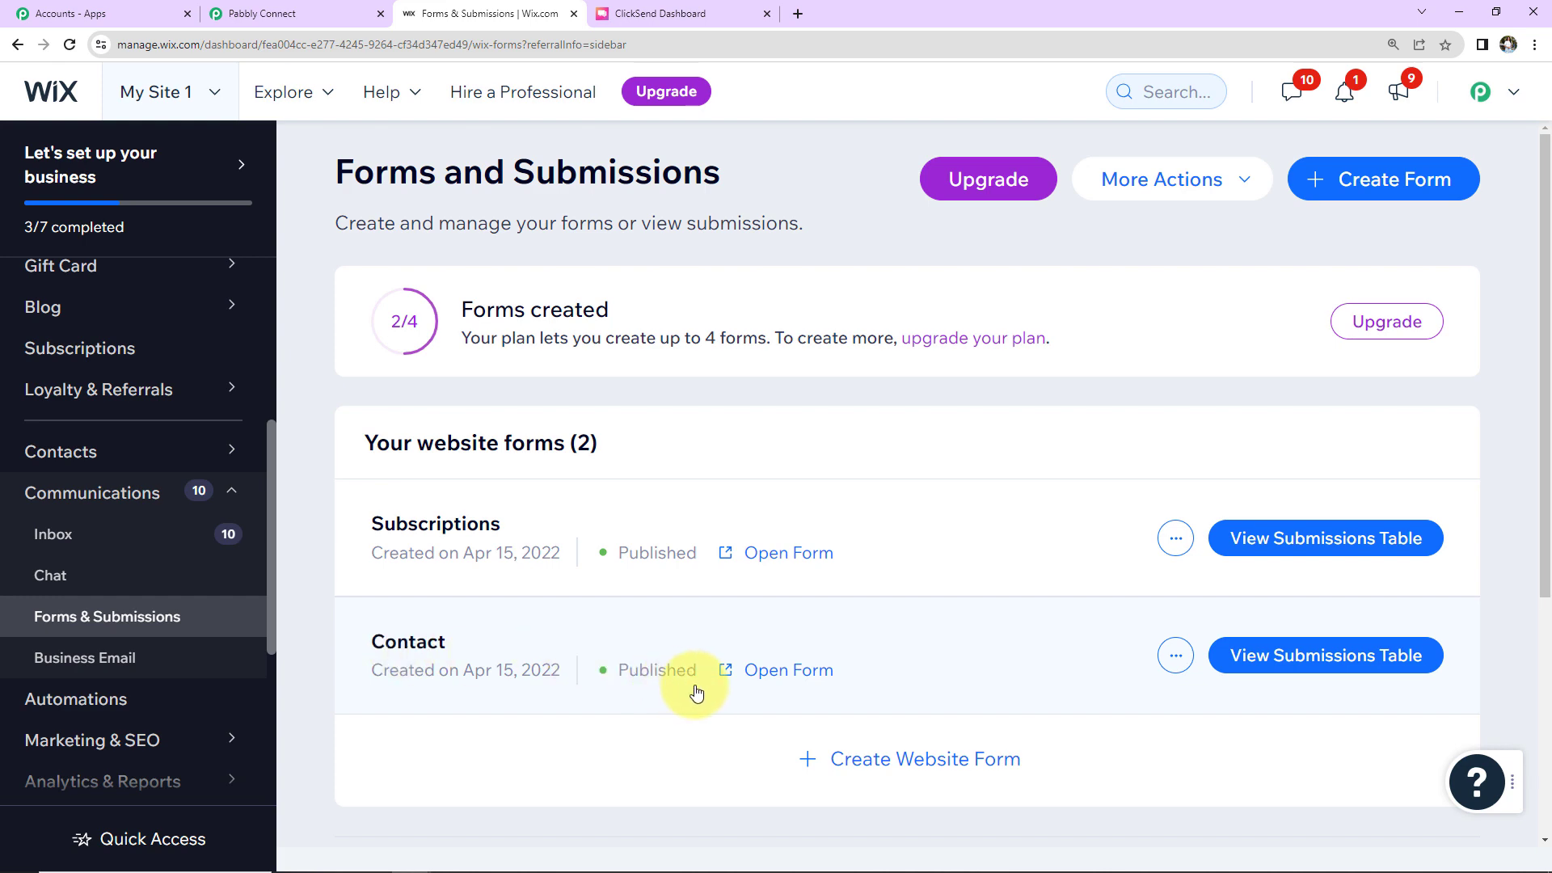
pyautogui.click(762, 671)
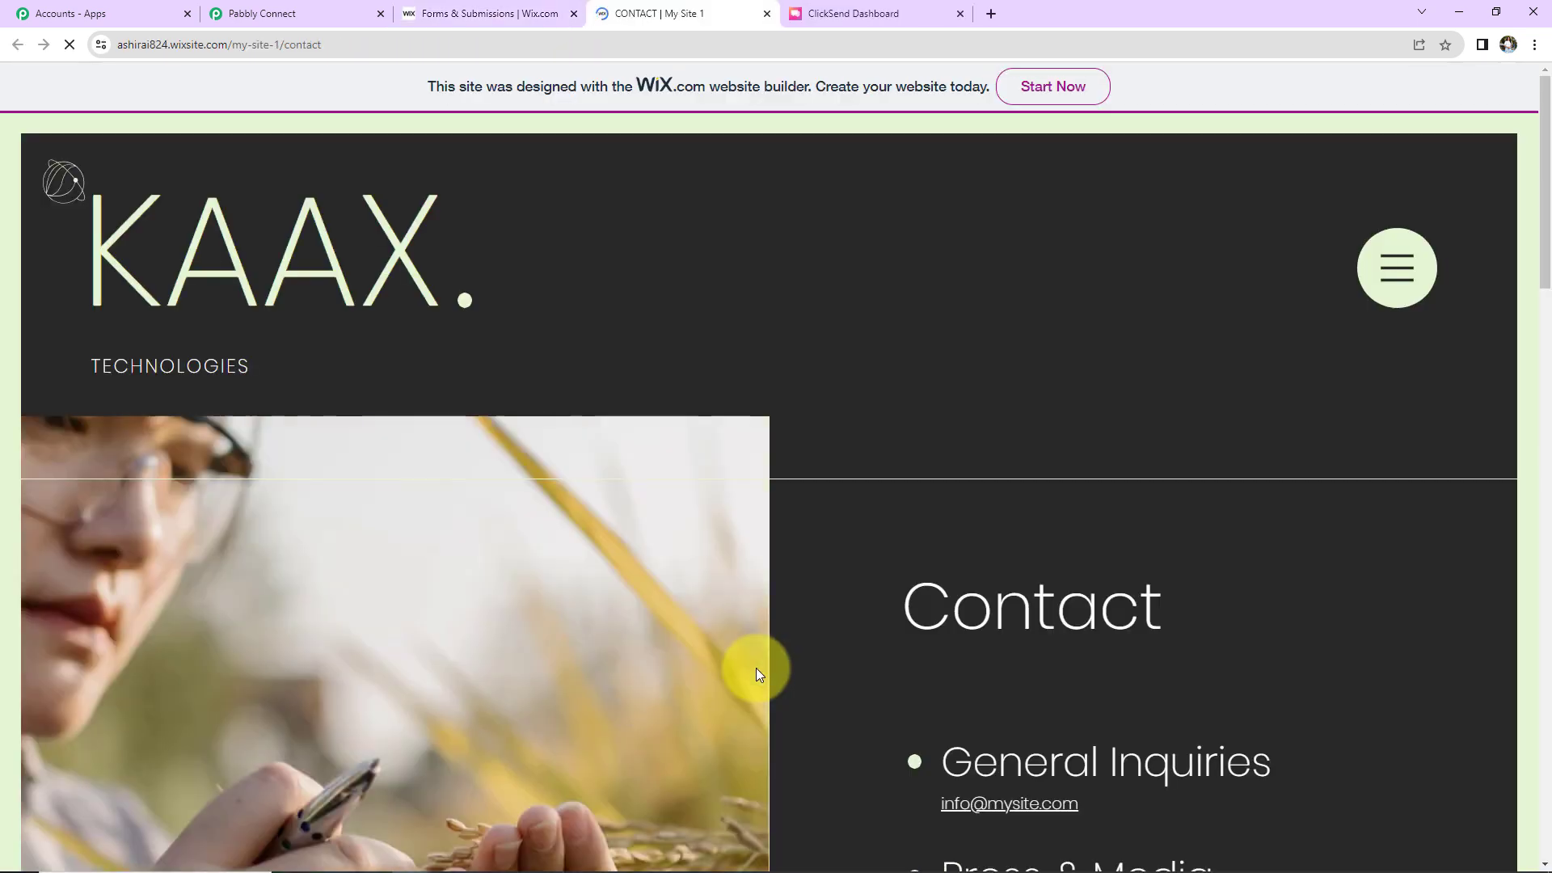
# Step: Submit a test Contact entry using autofilled details, a +91 phone number and a test message
pyautogui.scroll(-10, 860, 527)
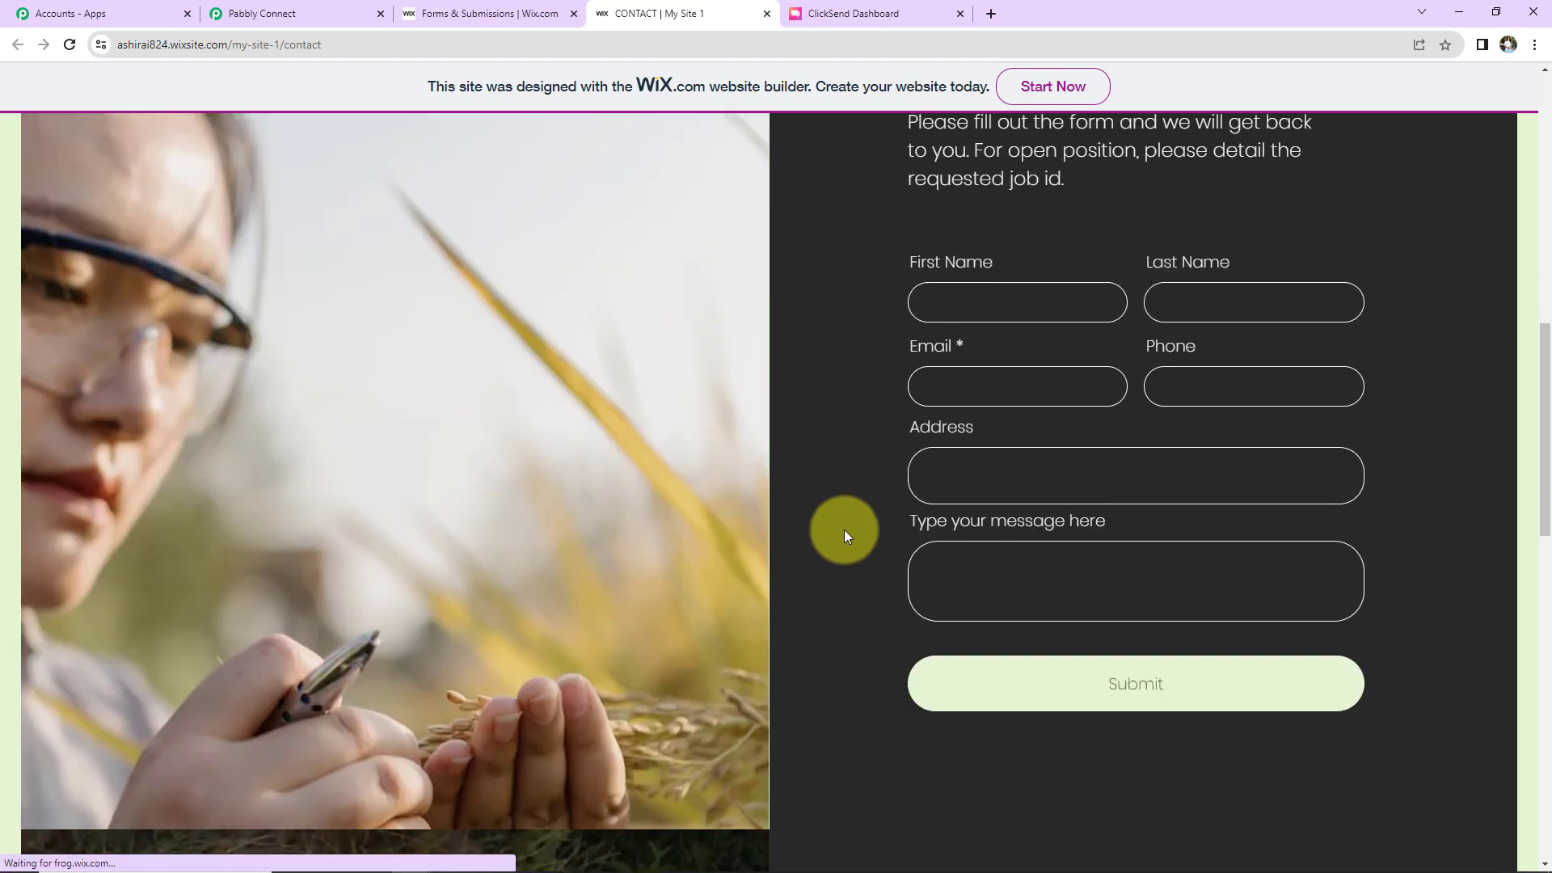
pyautogui.click(976, 301)
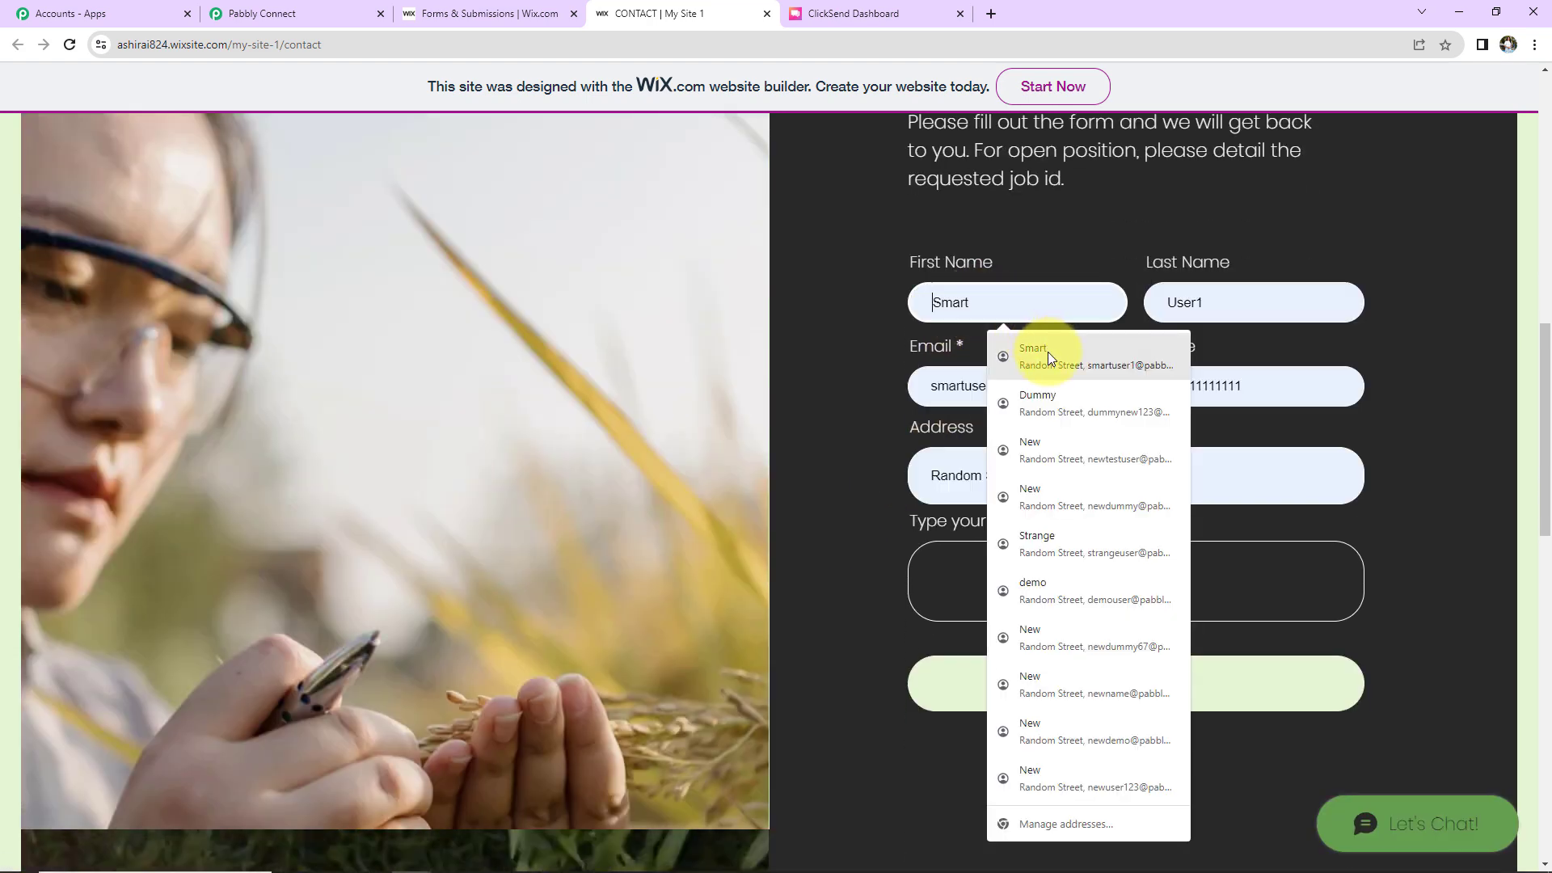
pyautogui.click(1049, 354)
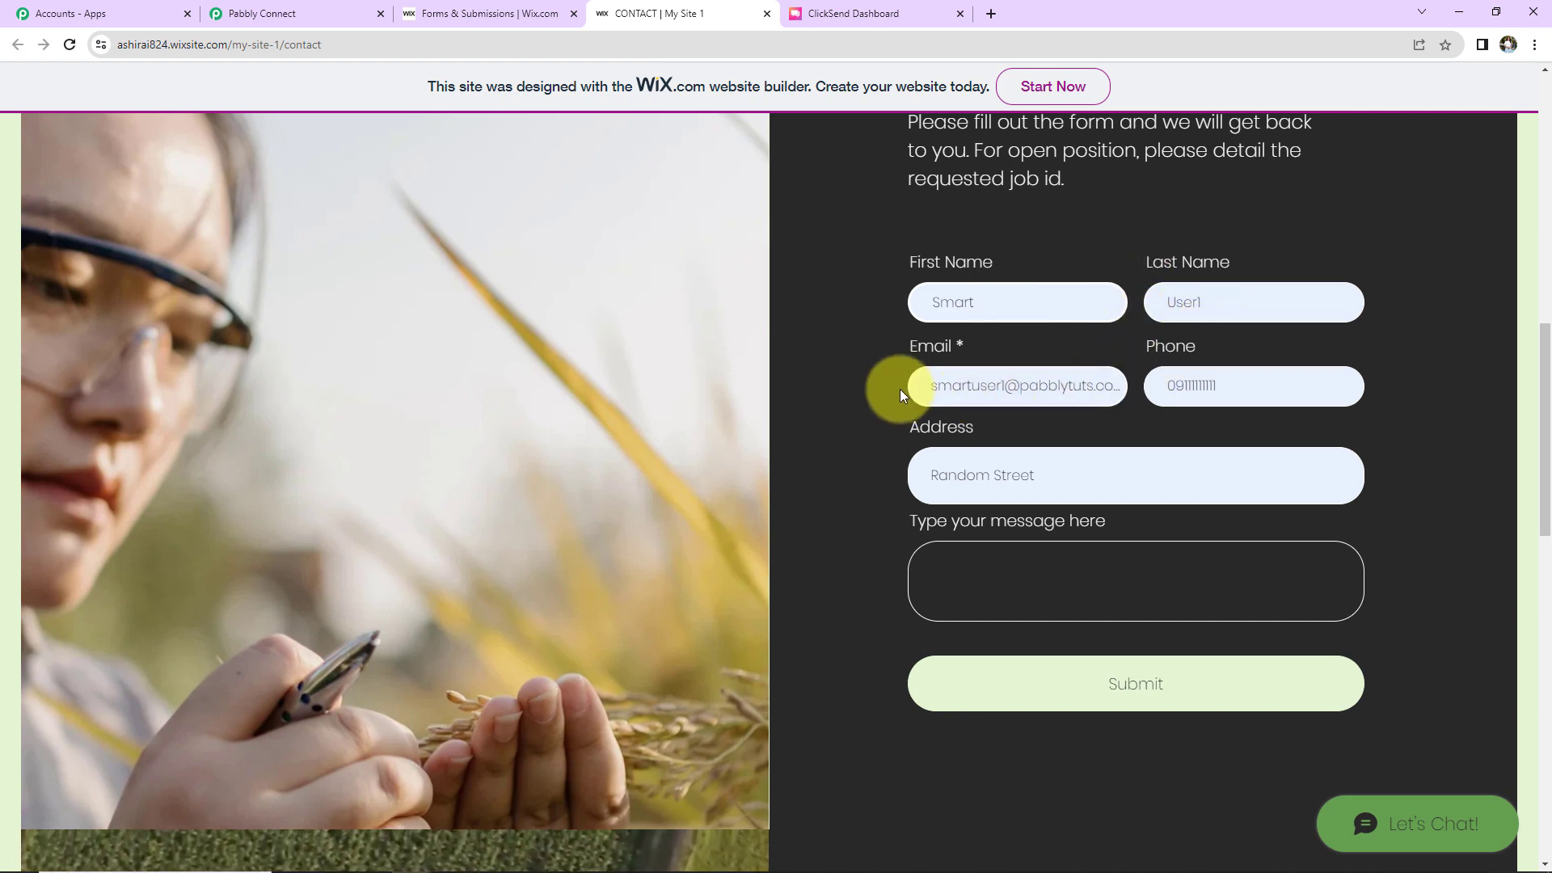
pyautogui.press('Tab')
pyautogui.press('Tab')
pyautogui.press('Tab')
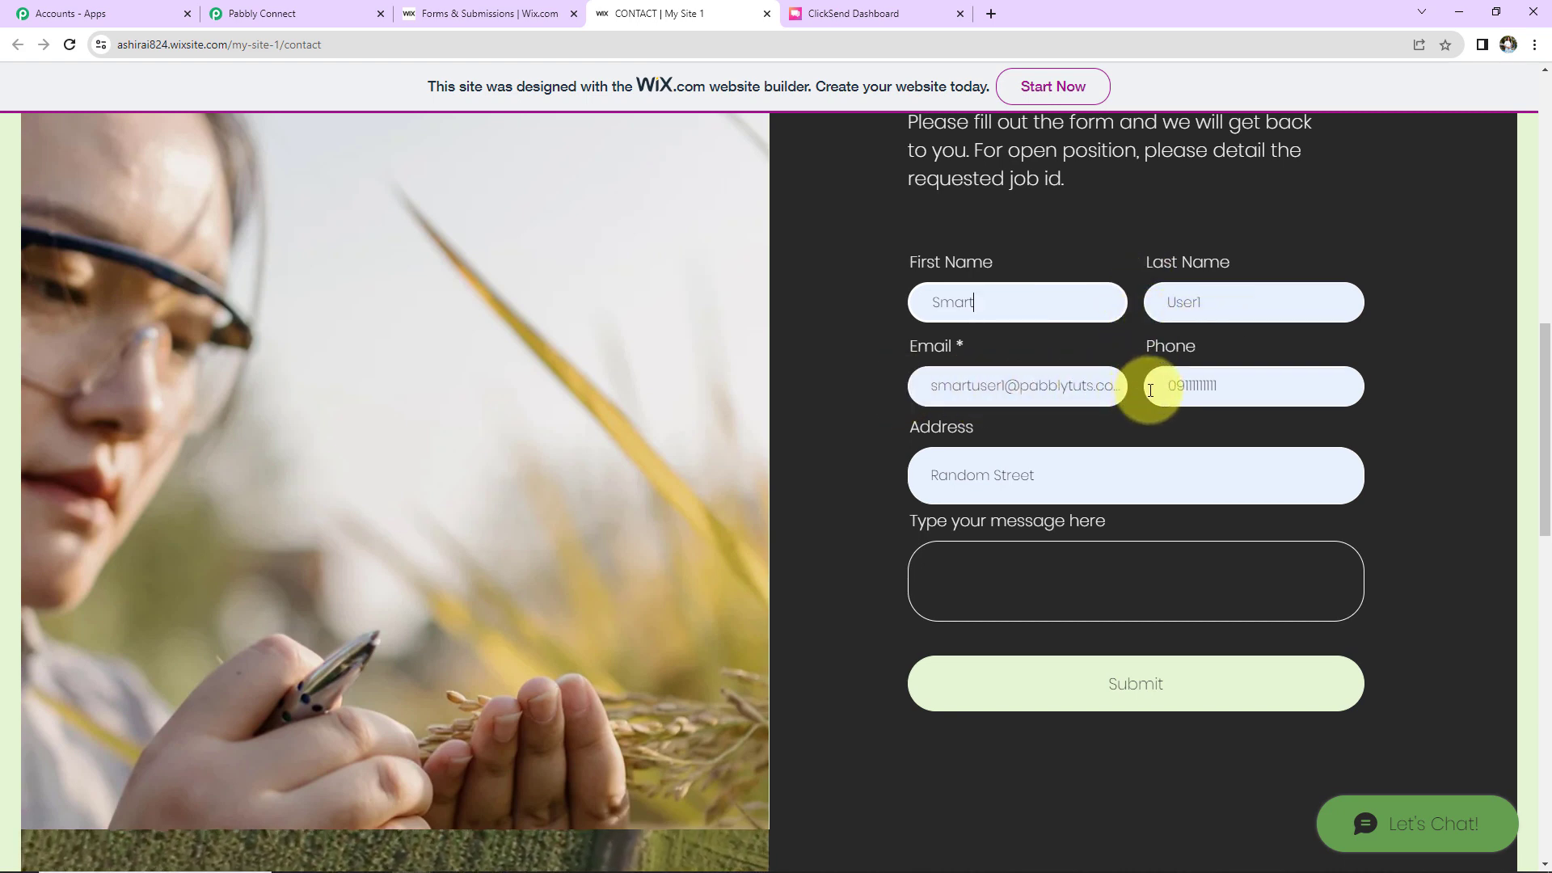
pyautogui.press('BackSpace')
pyautogui.write('+9191111111')
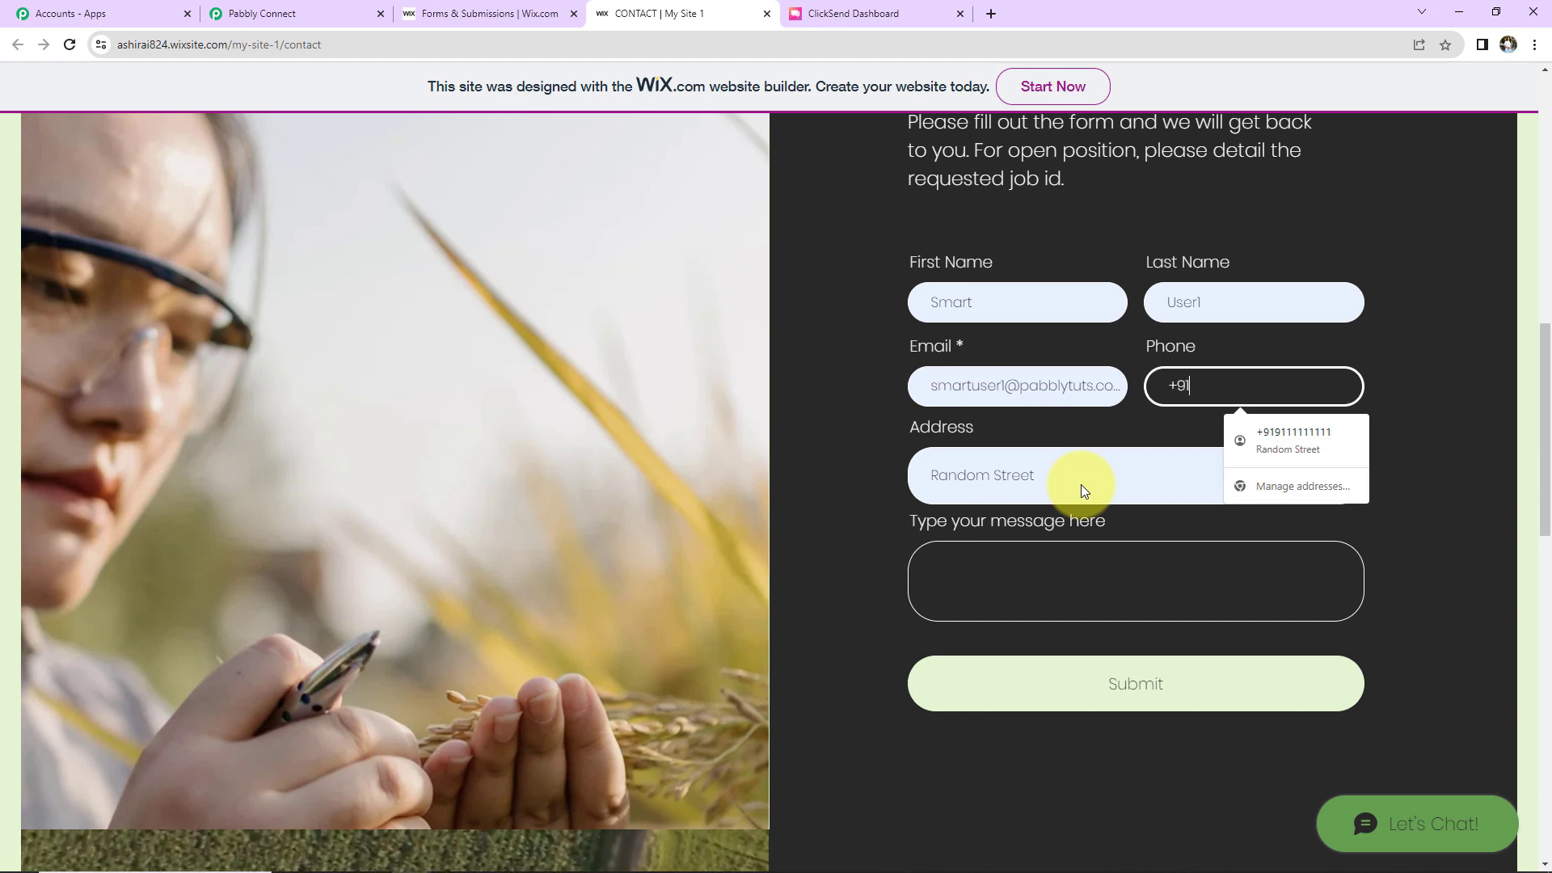
pyautogui.click(1033, 595)
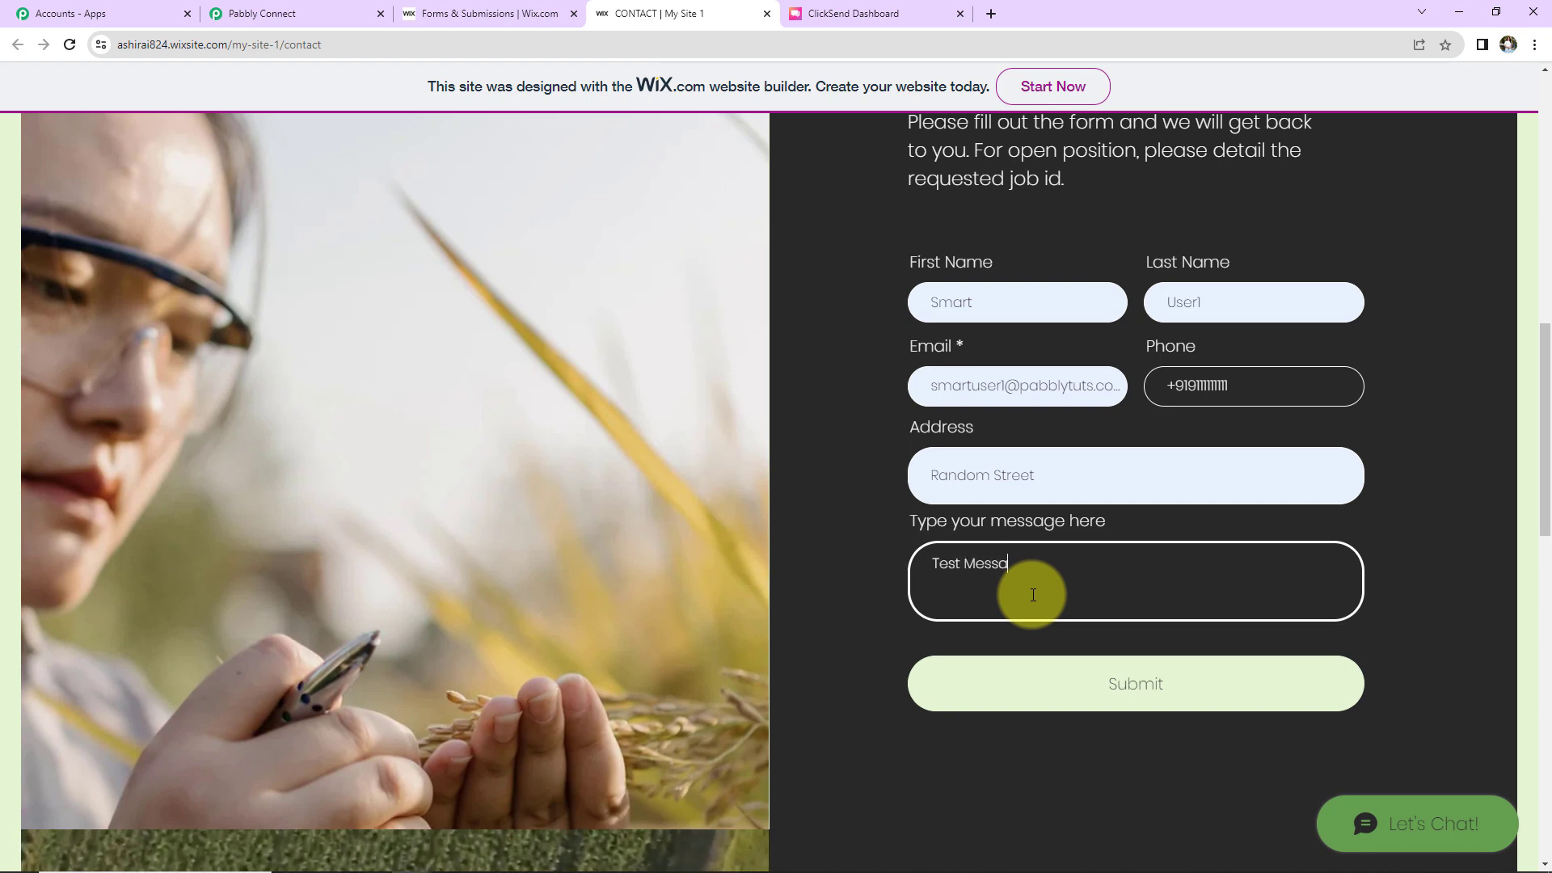
pyautogui.click(1128, 689)
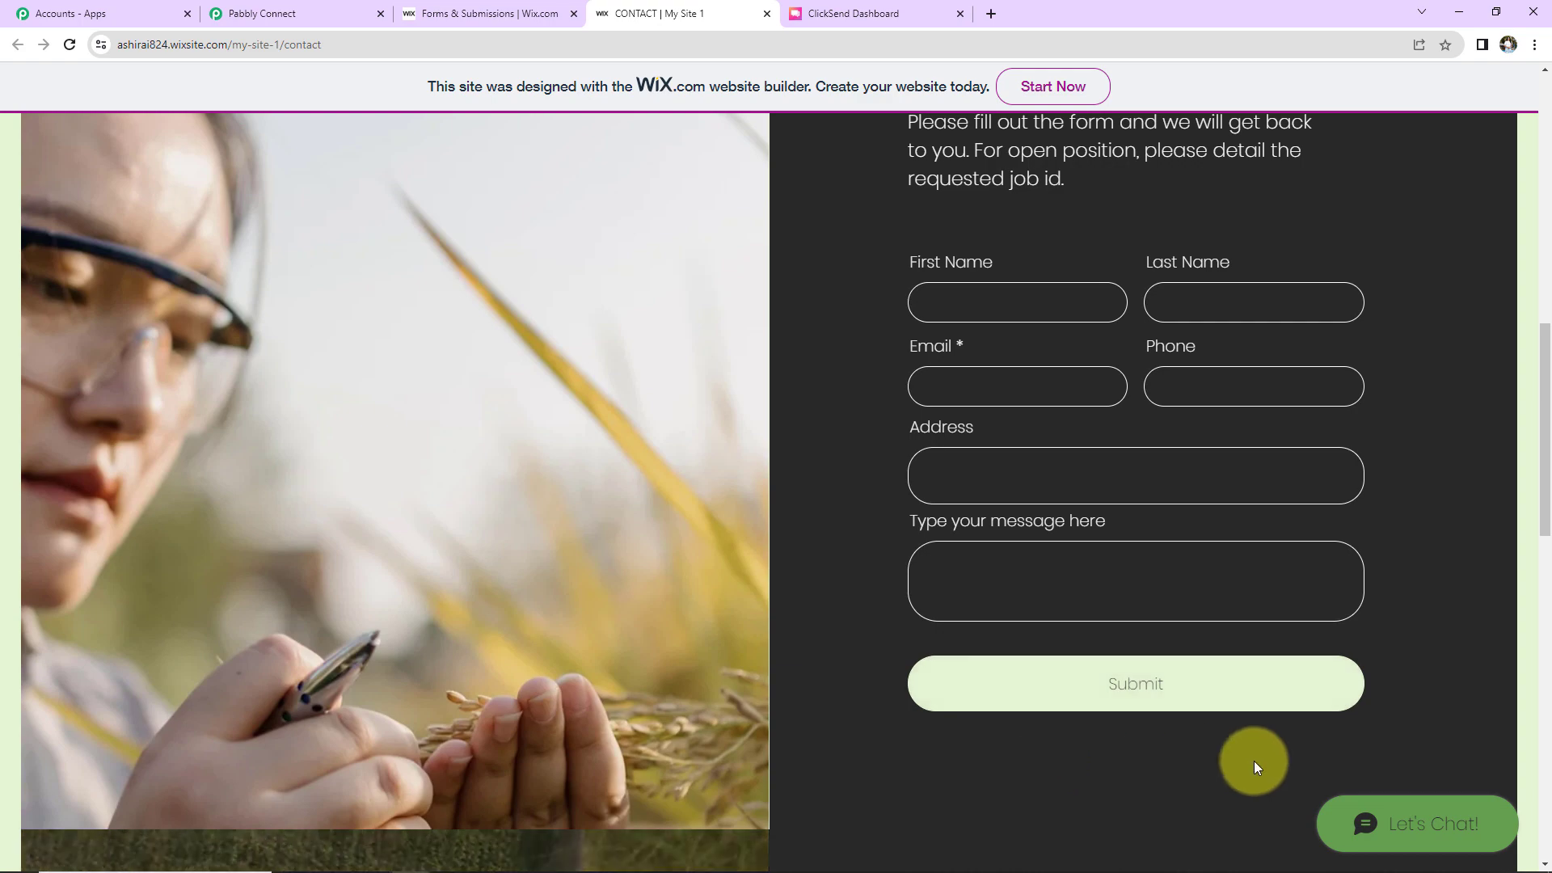
# Step: Review the captured Contact submission's message, address, phone and email values in Pabbly
pyautogui.click(294, 13)
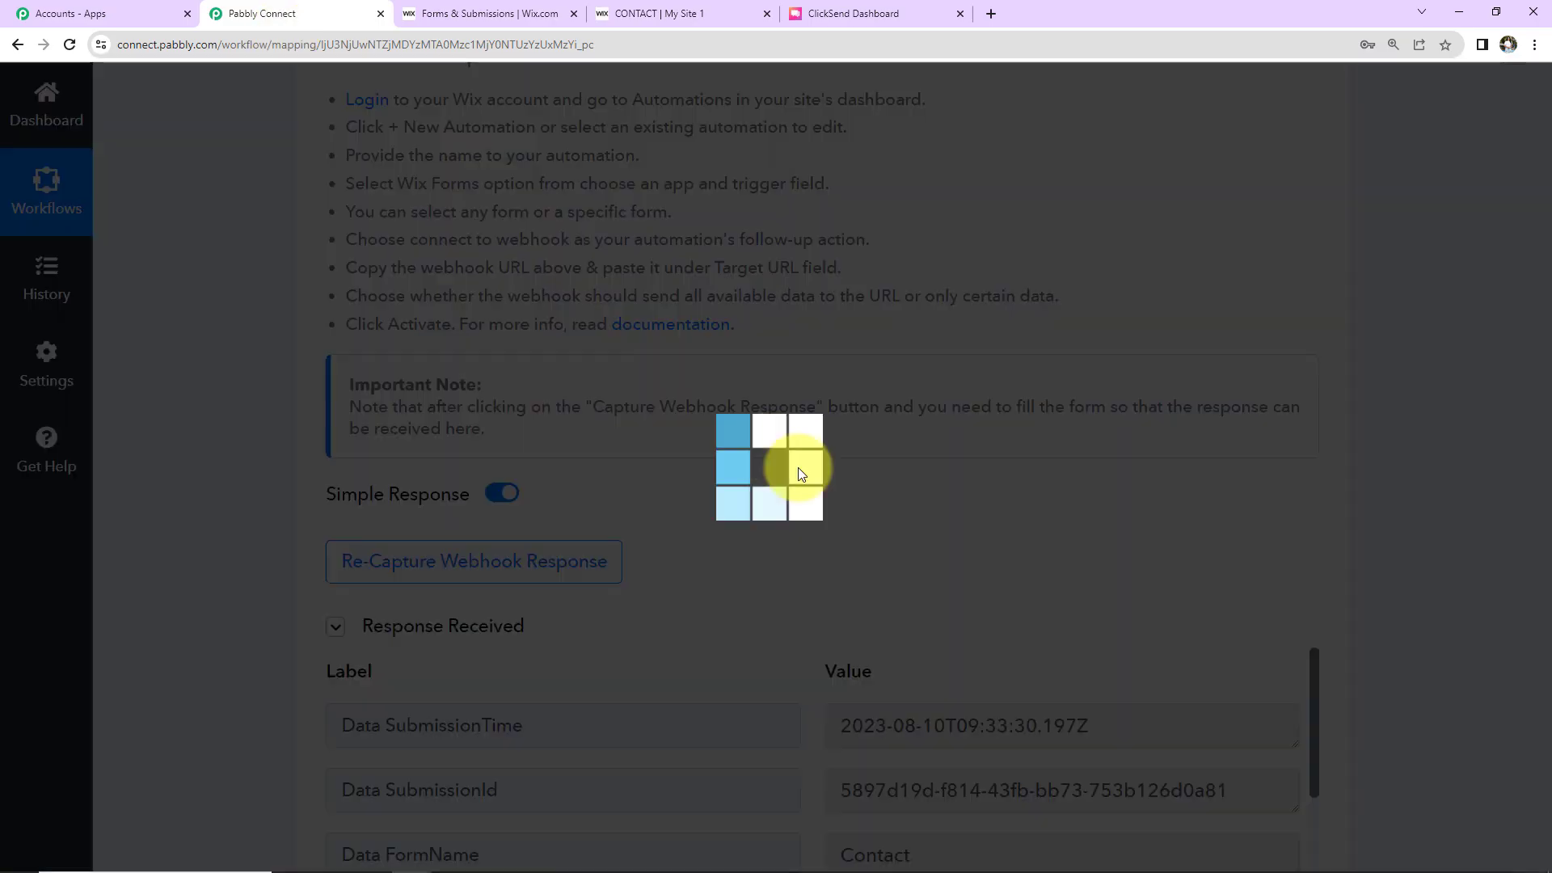
pyautogui.scroll(-7, 1424, 517)
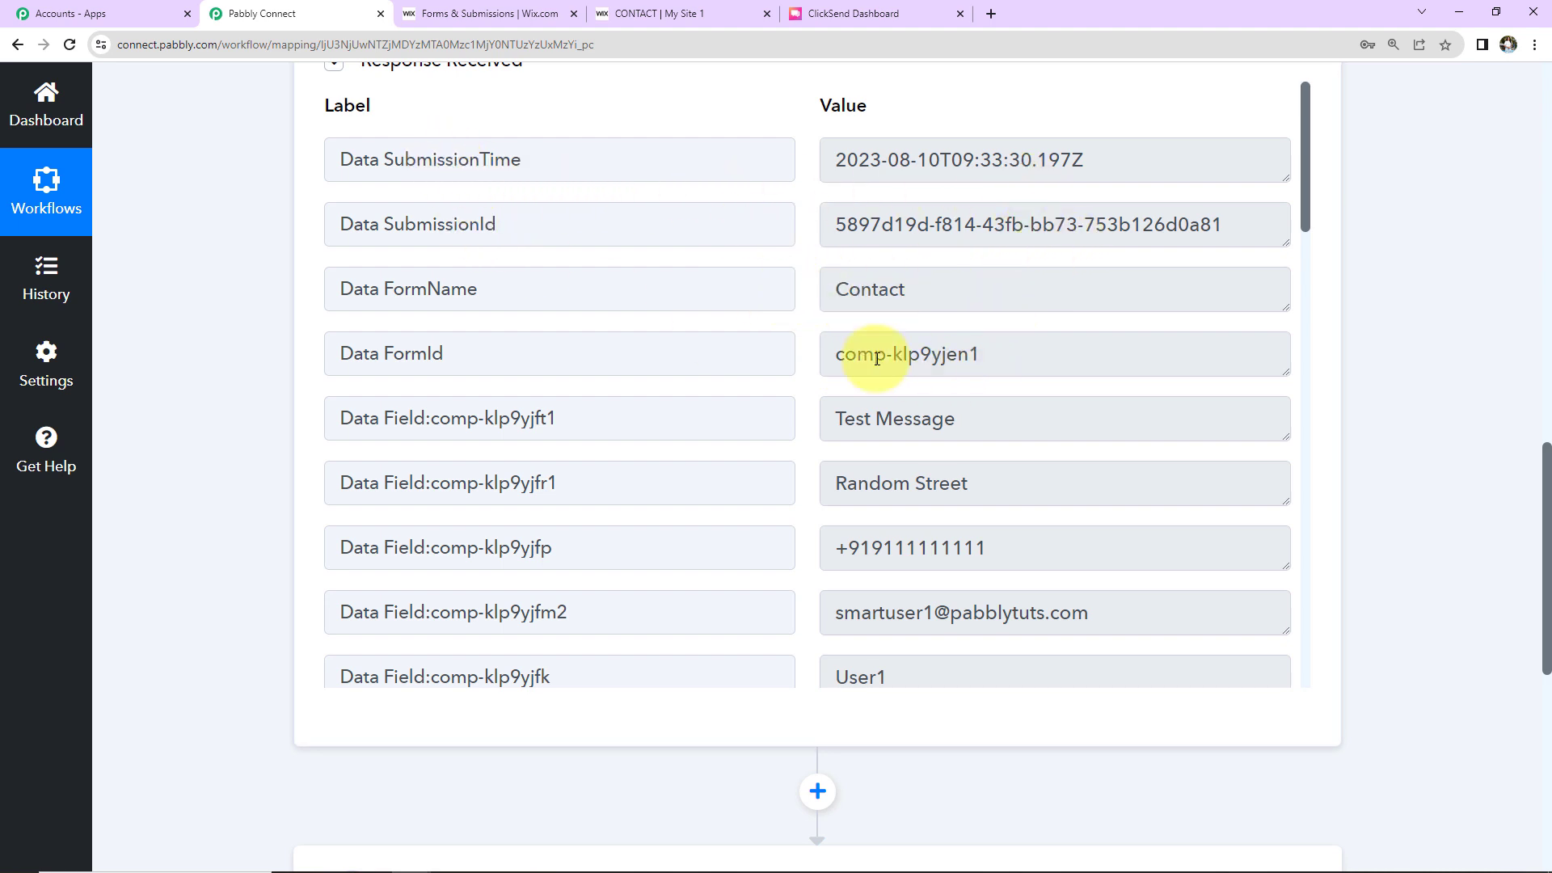
pyautogui.scroll(-2, 1002, 420)
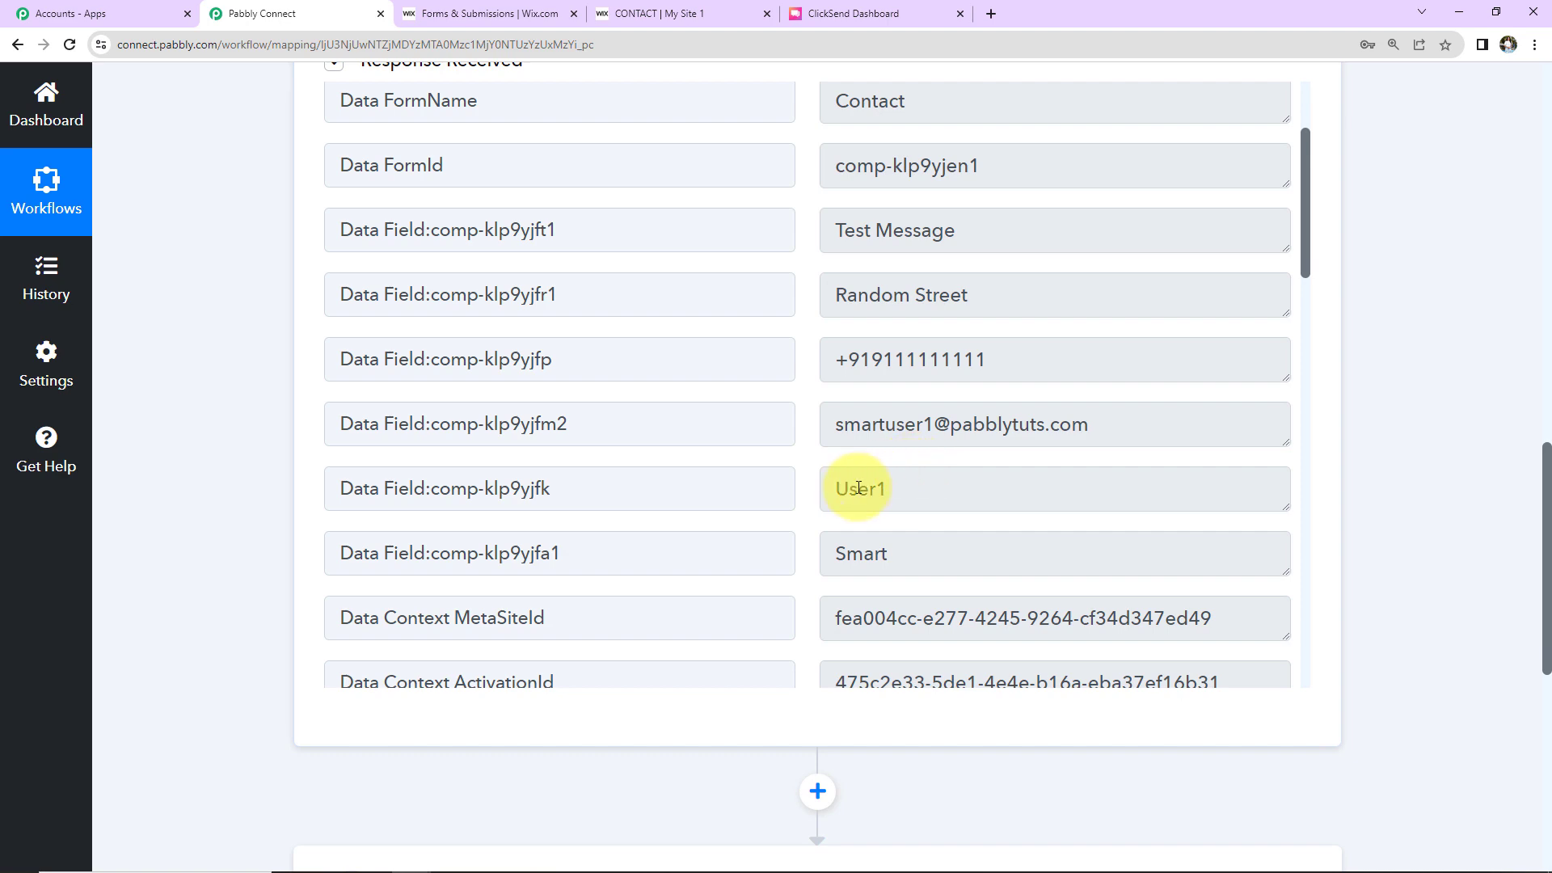
pyautogui.scroll(-5, 946, 525)
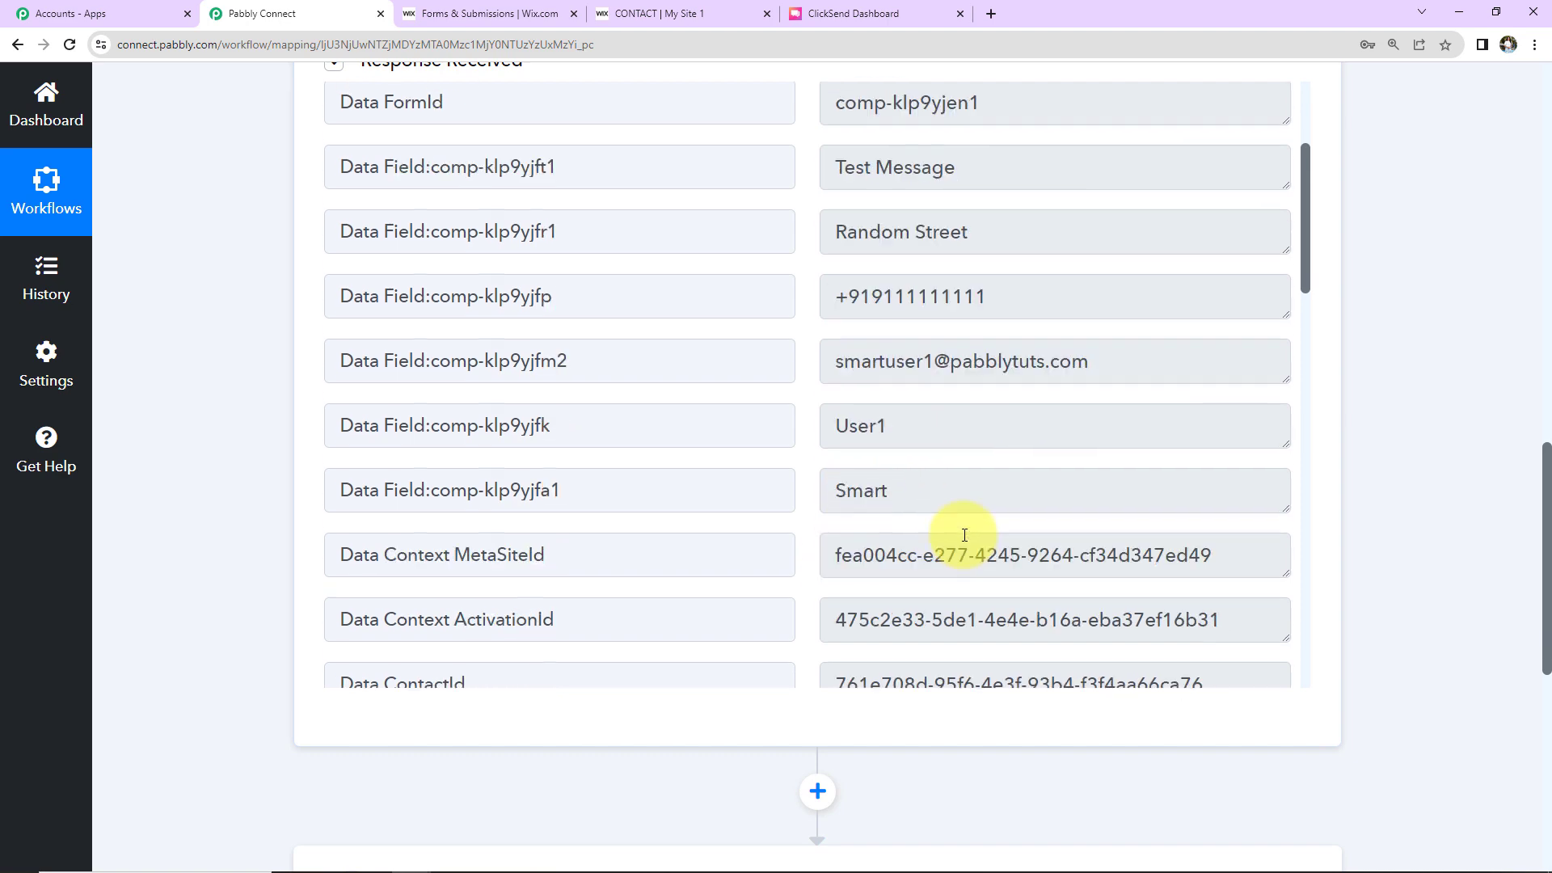
pyautogui.scroll(-16, 964, 535)
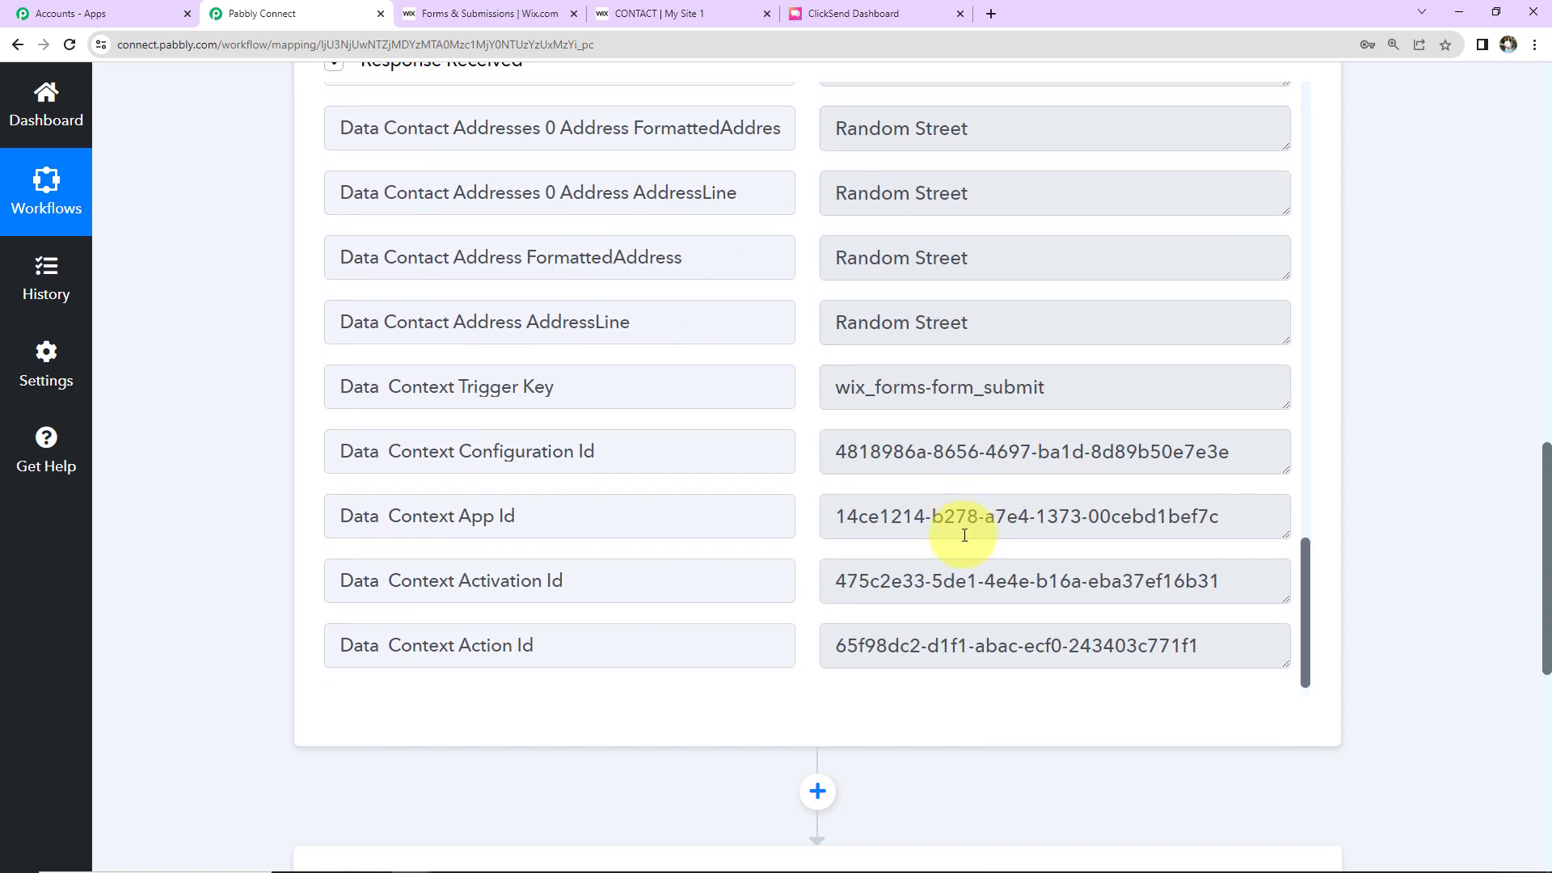
pyautogui.scroll(-7, 1398, 460)
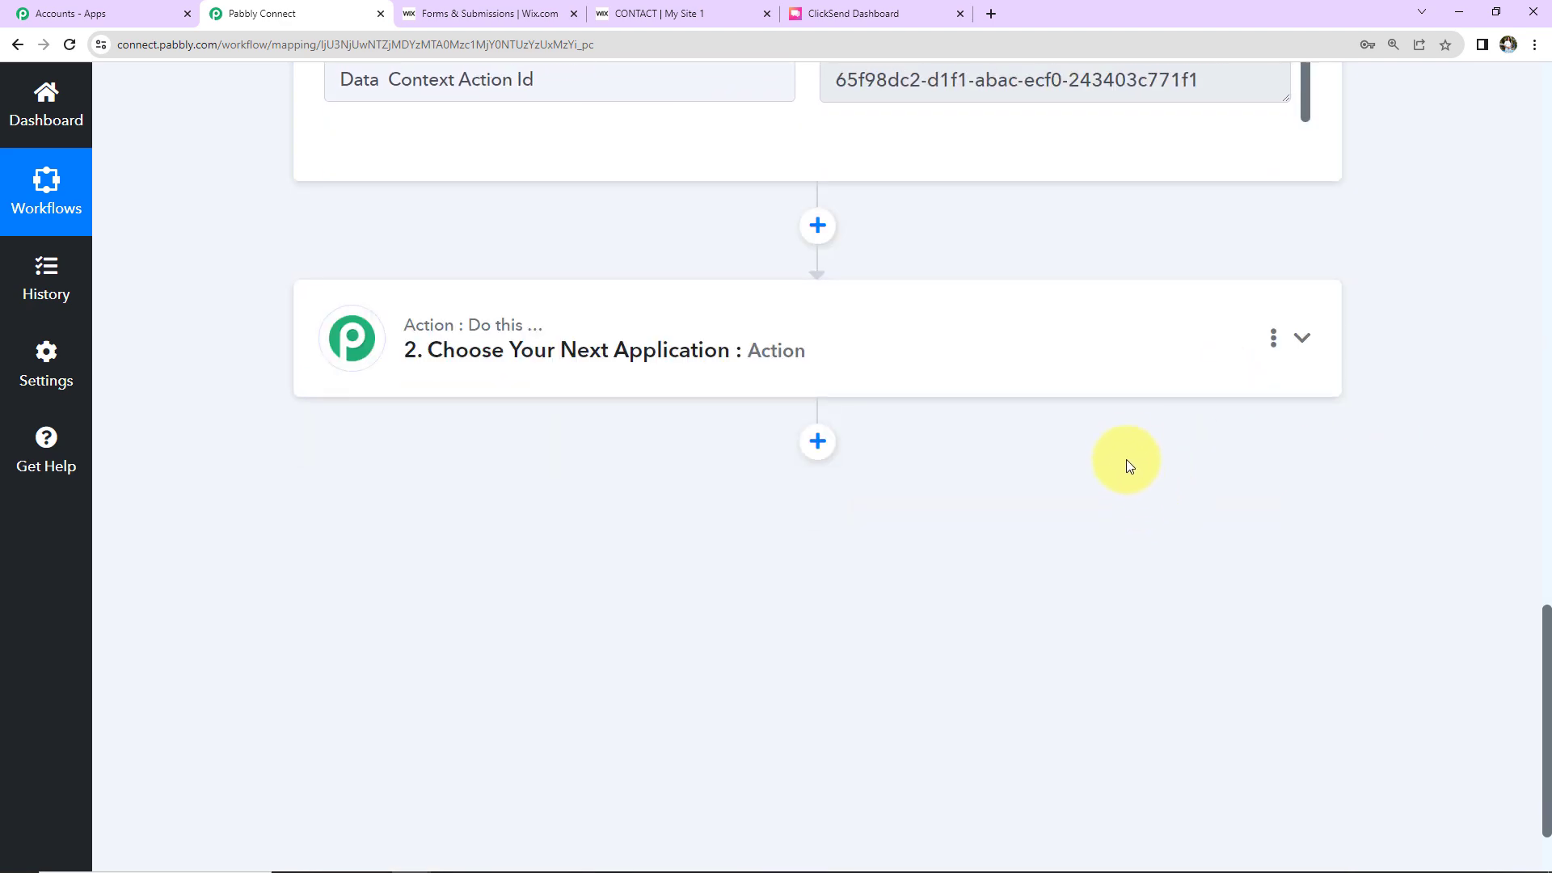
# Step: Set the action step to ClickSend's Send SMS event and start connecting a ClickSend account
pyautogui.click(893, 339)
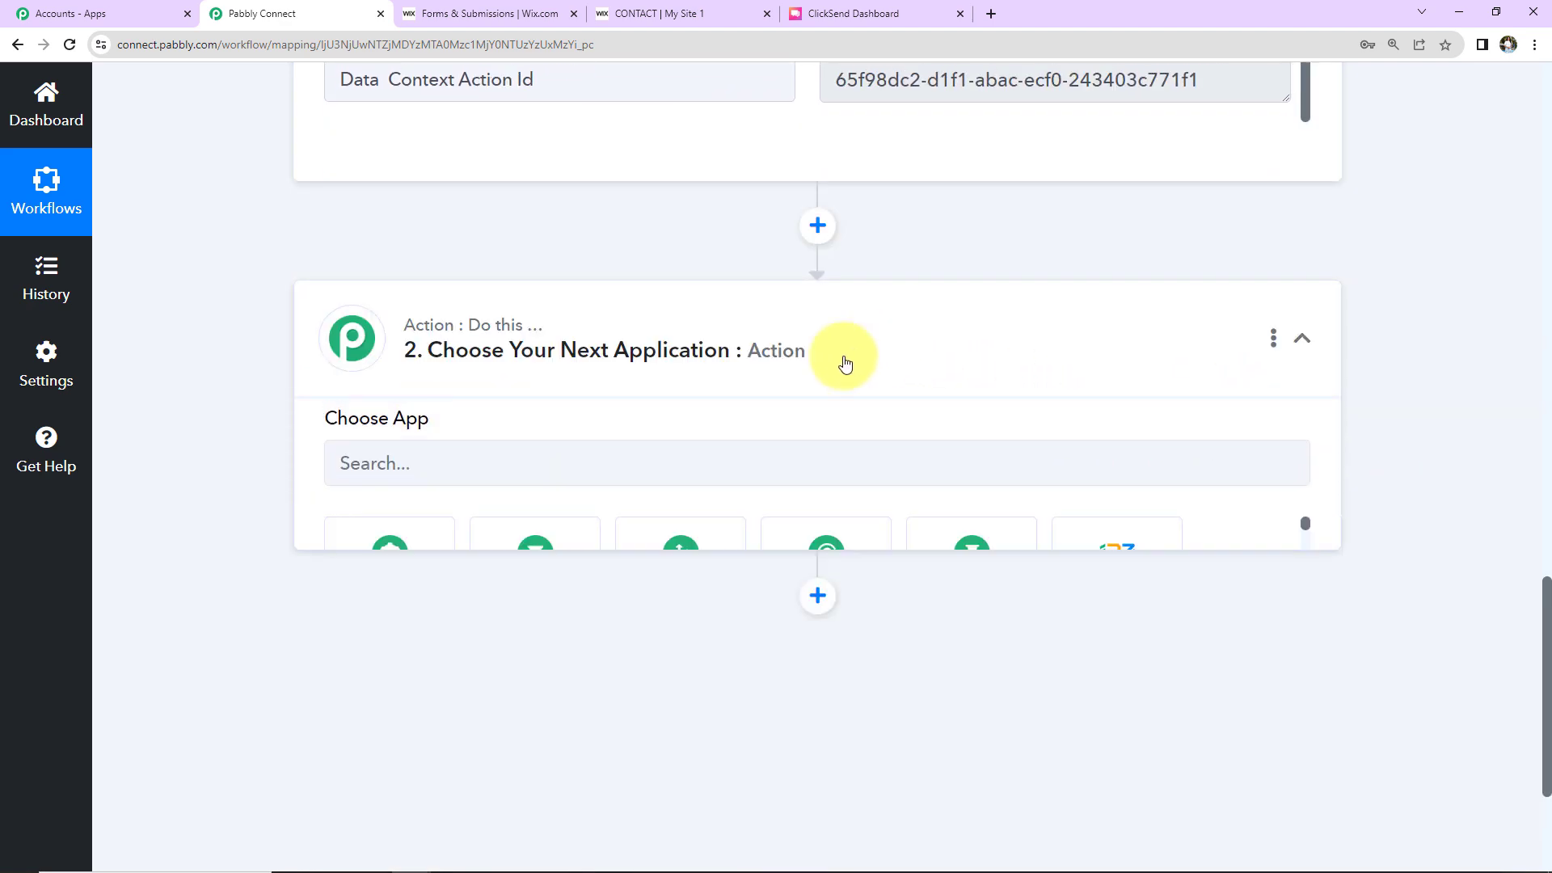
pyautogui.click(622, 489)
pyautogui.write('clicks')
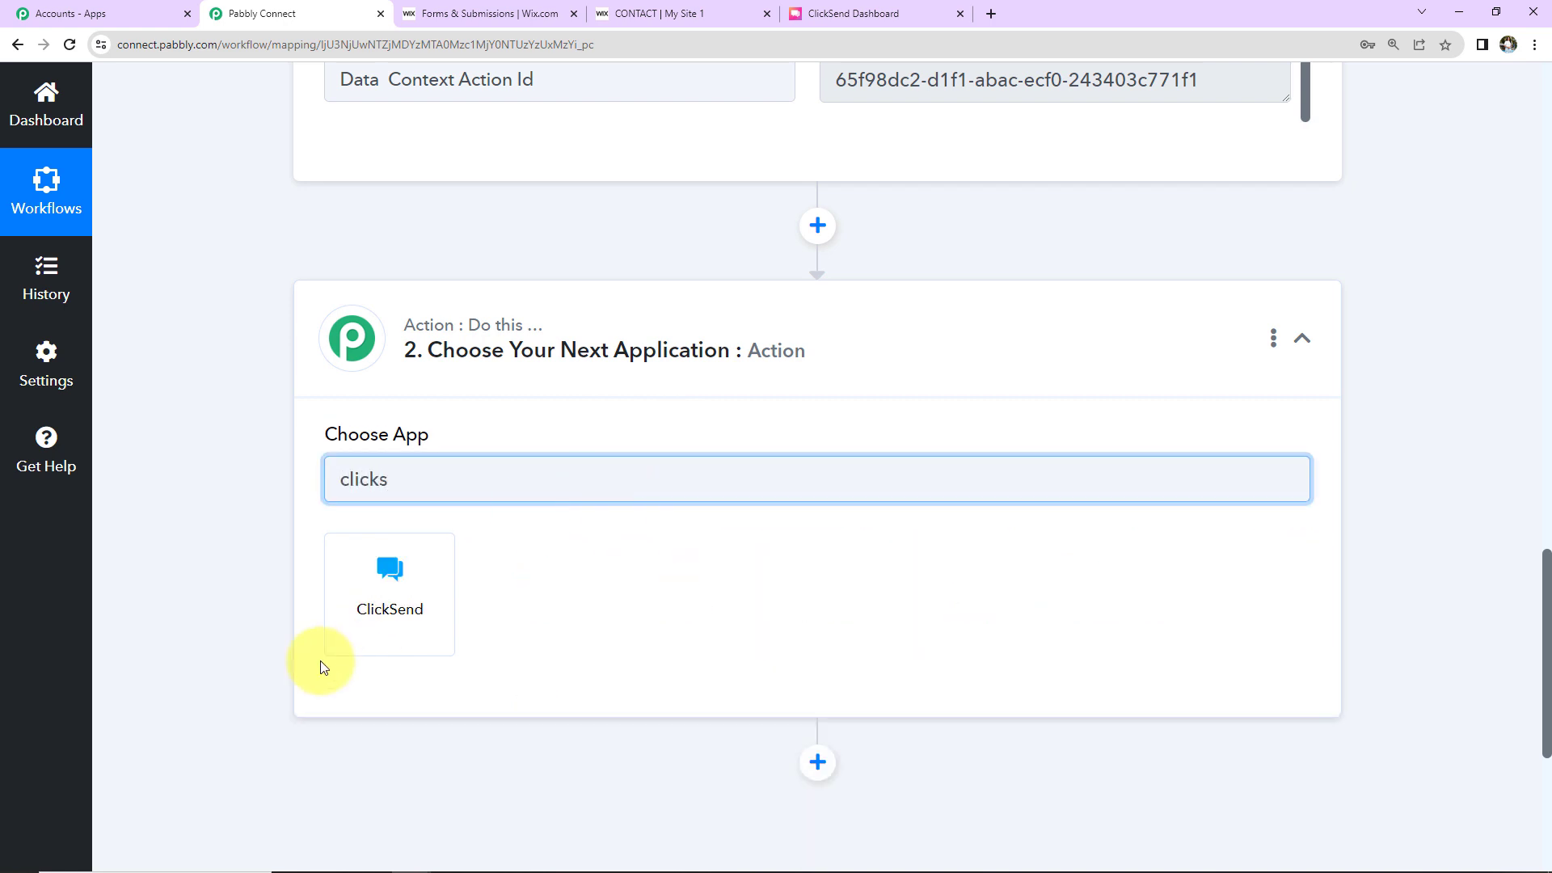
pyautogui.click(370, 627)
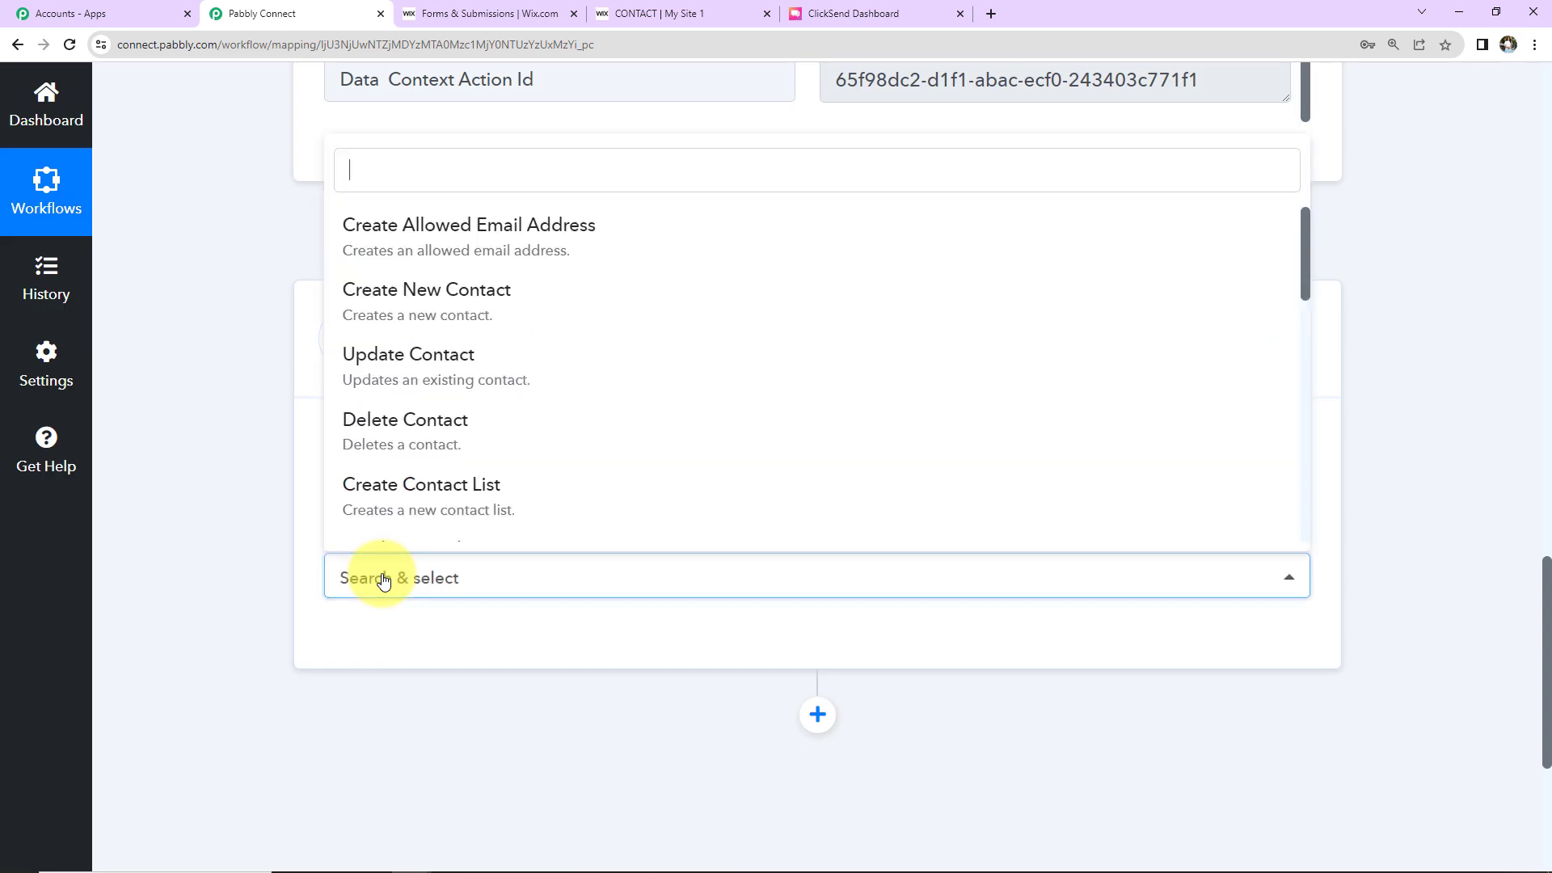
pyautogui.scroll(-2, 428, 477)
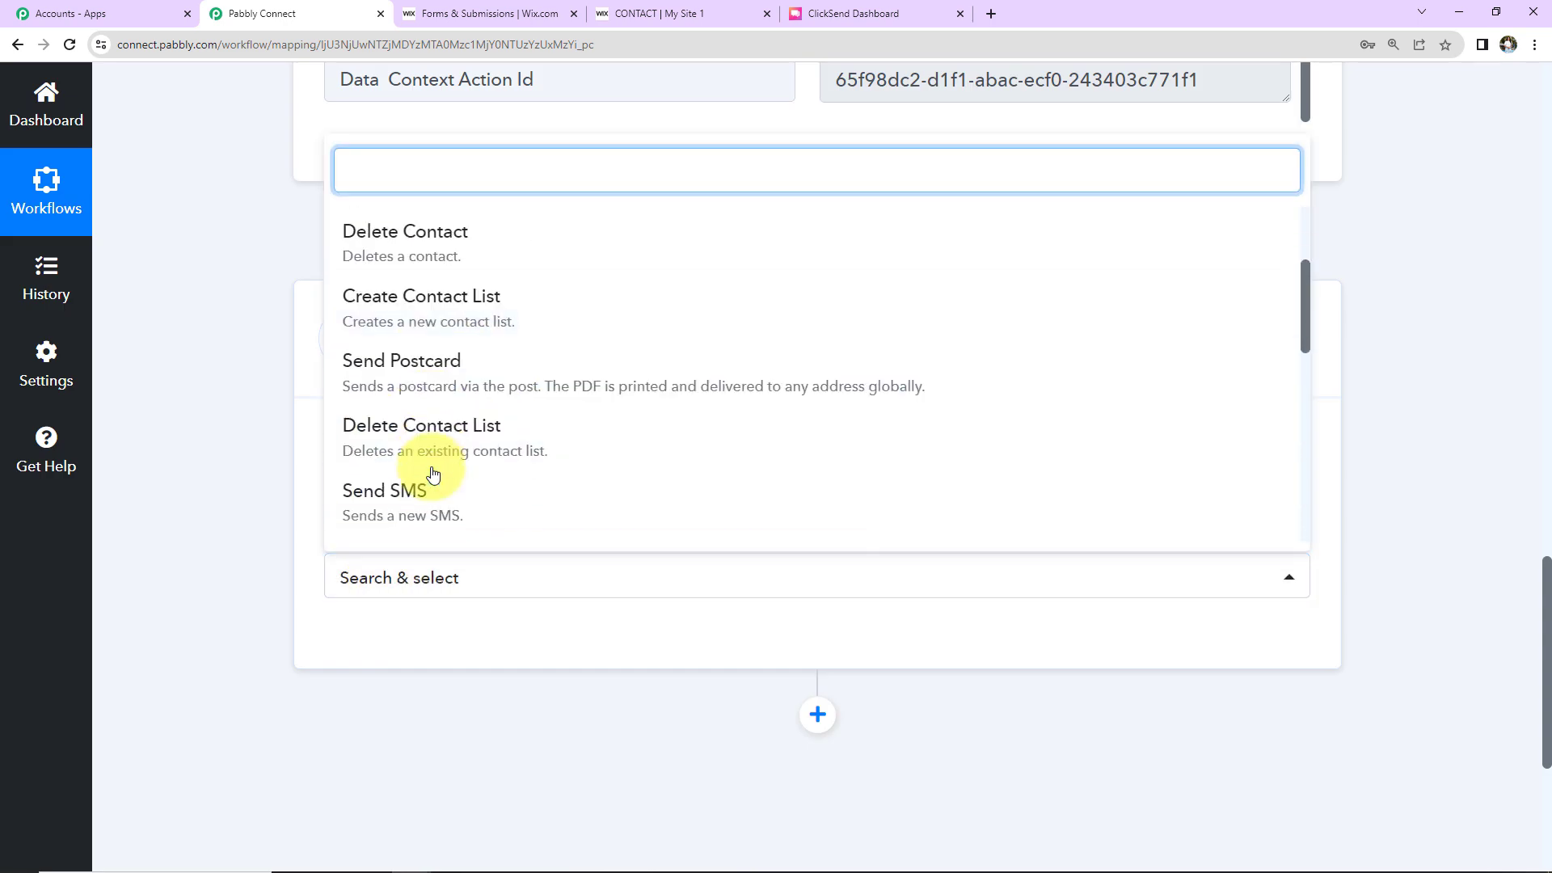
pyautogui.click(398, 494)
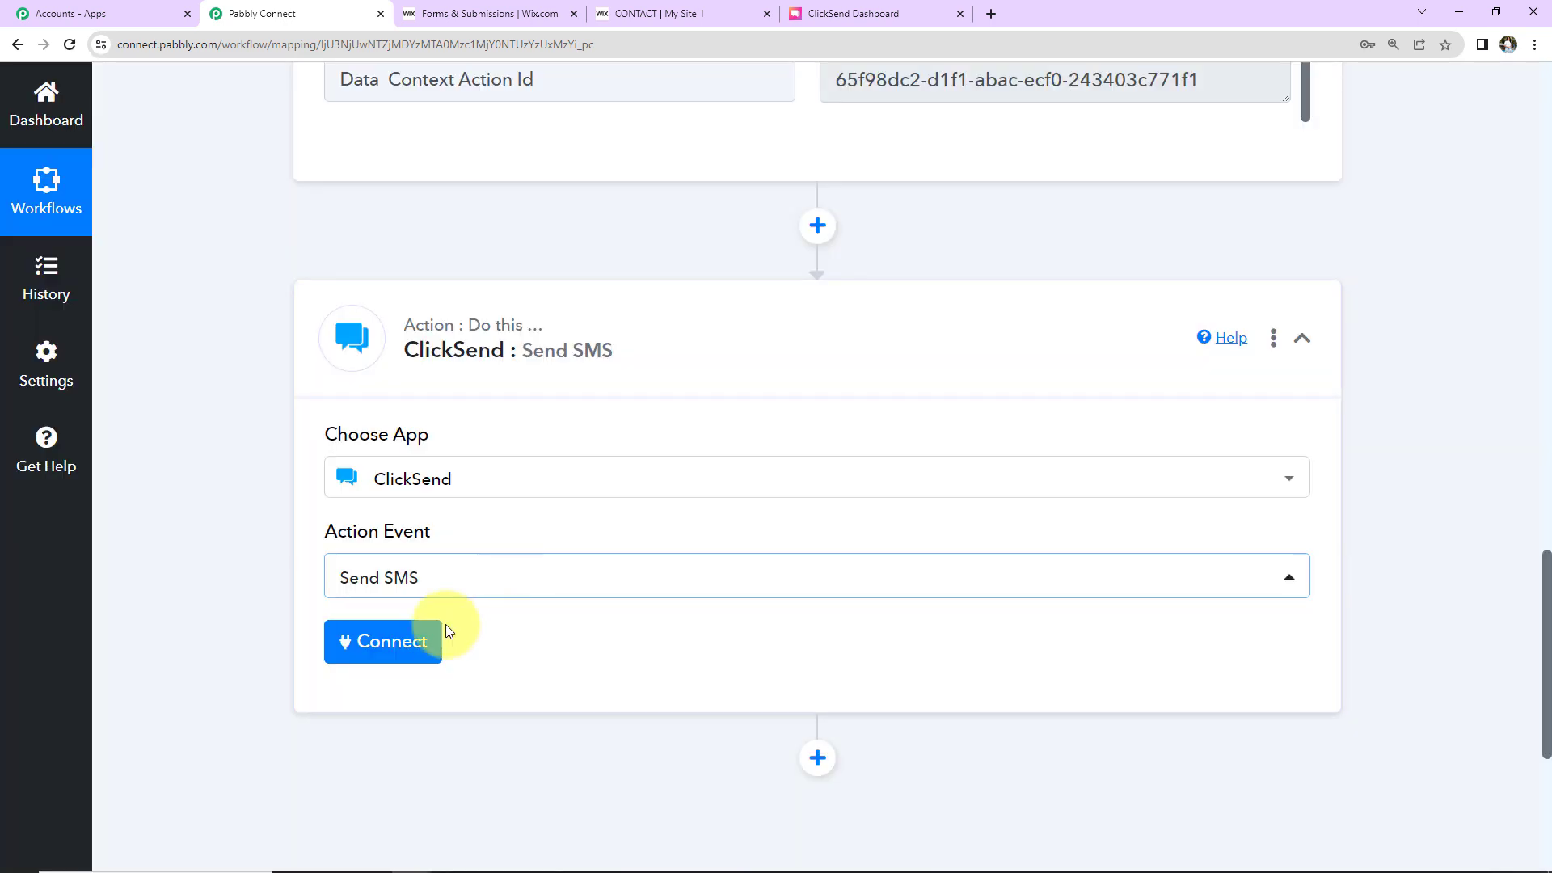
pyautogui.click(396, 647)
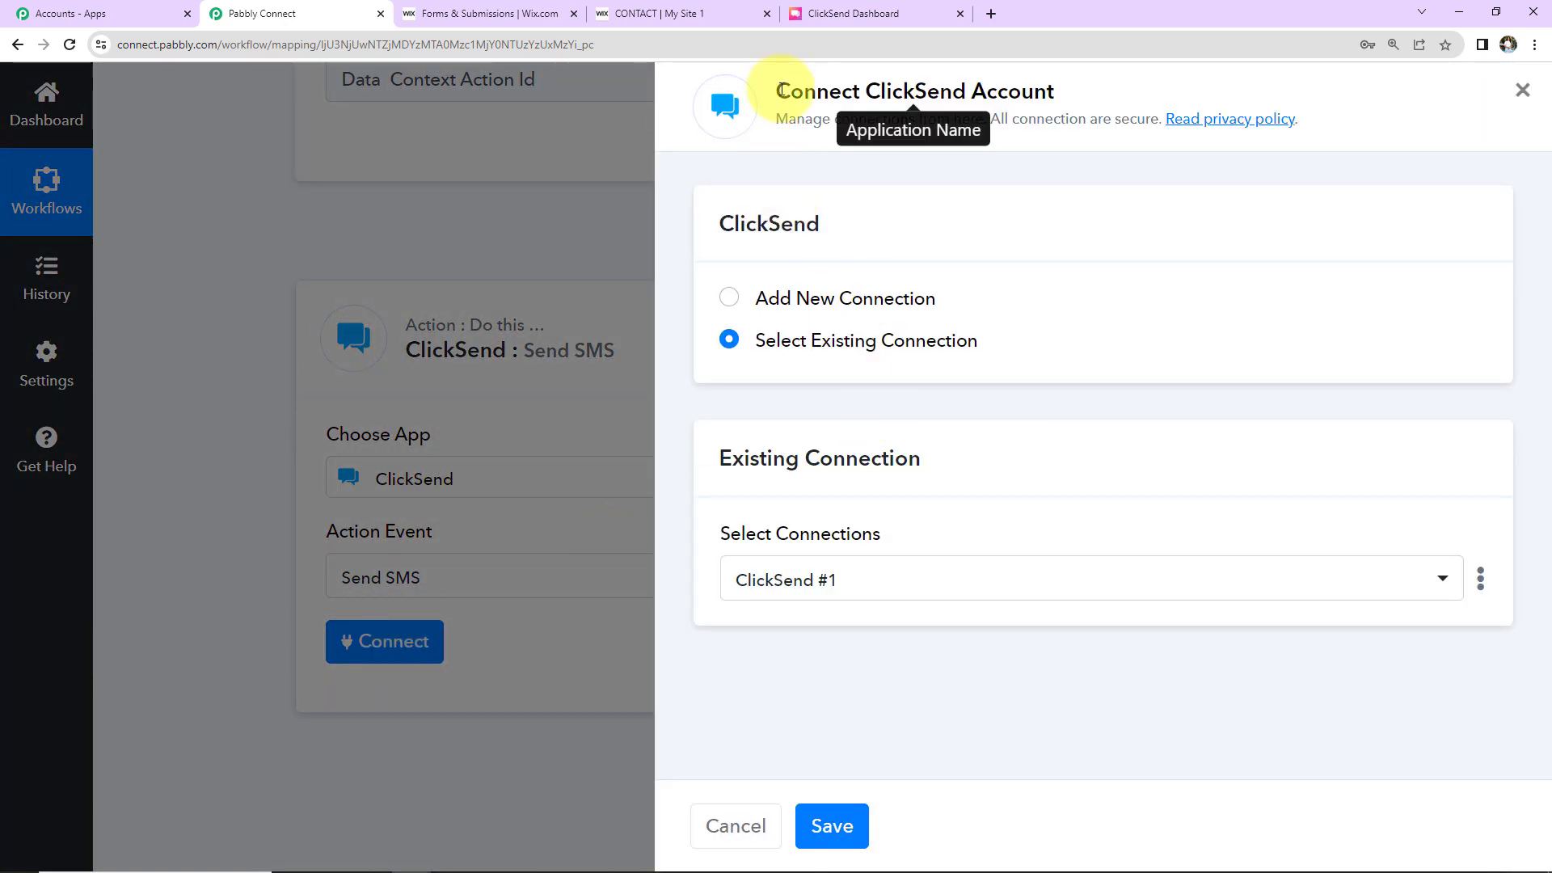
# Step: Choose Add New Connection for ClickSend, review its username and API key prompt, and go to the ClickSend dashboard
pyautogui.click(729, 299)
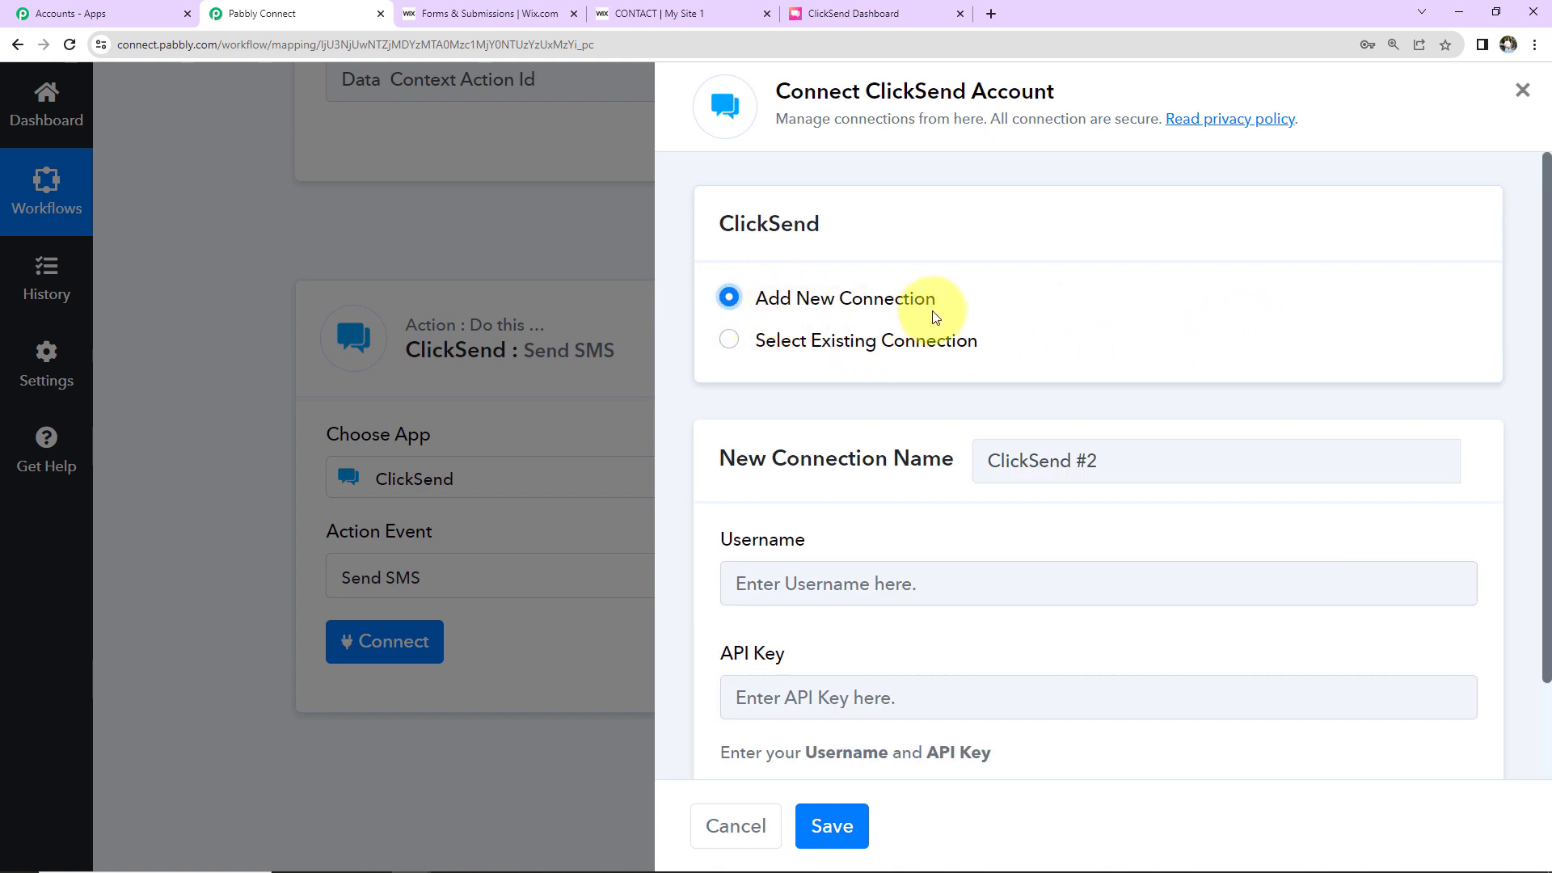
pyautogui.scroll(-2, 1132, 372)
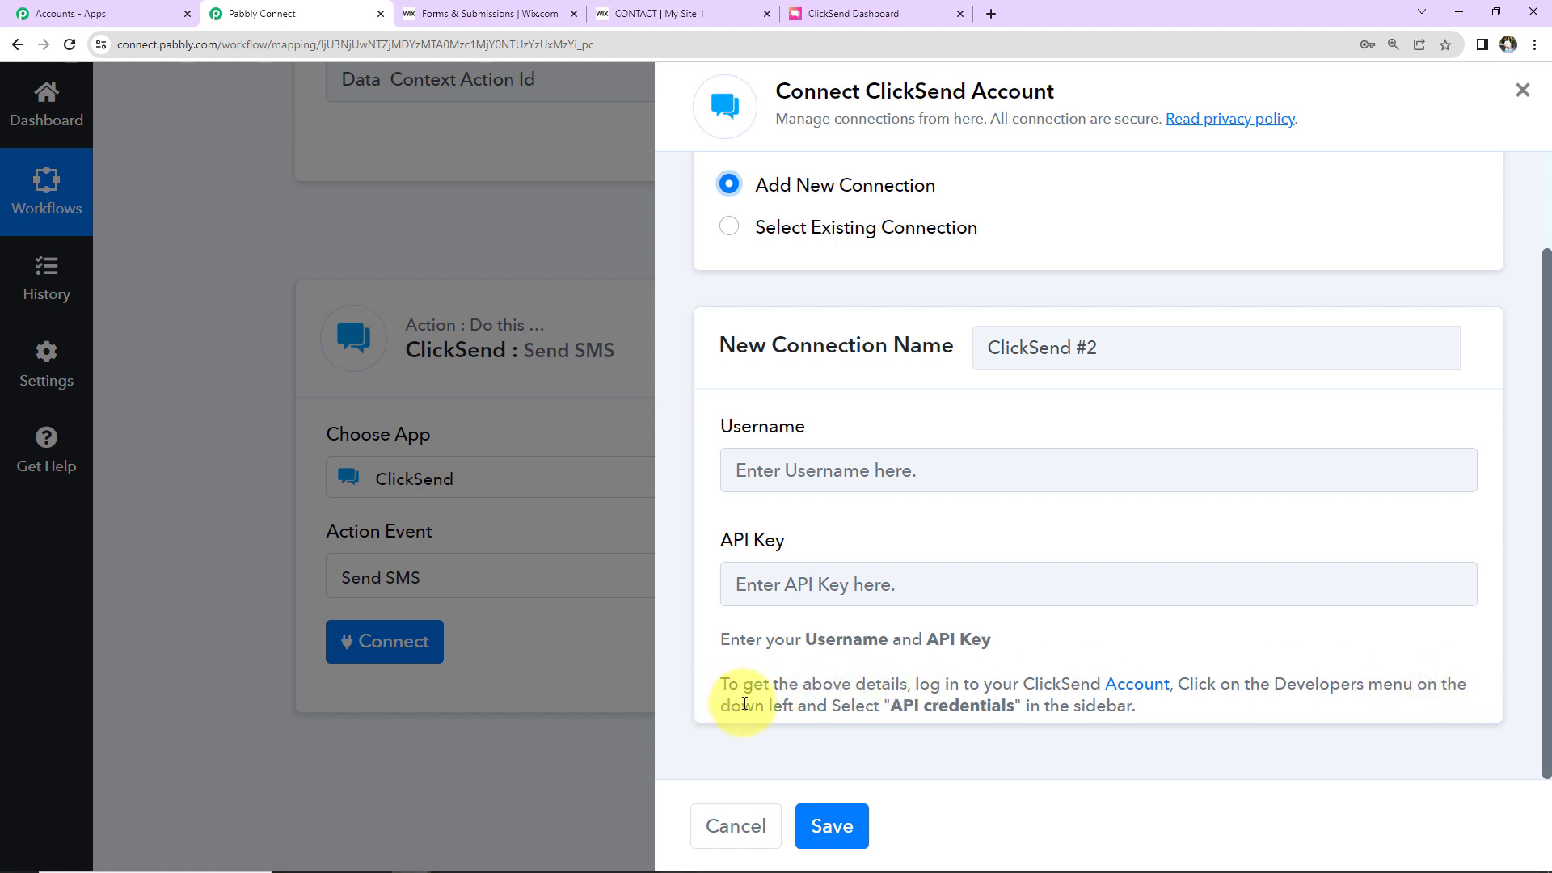
pyautogui.click(857, 14)
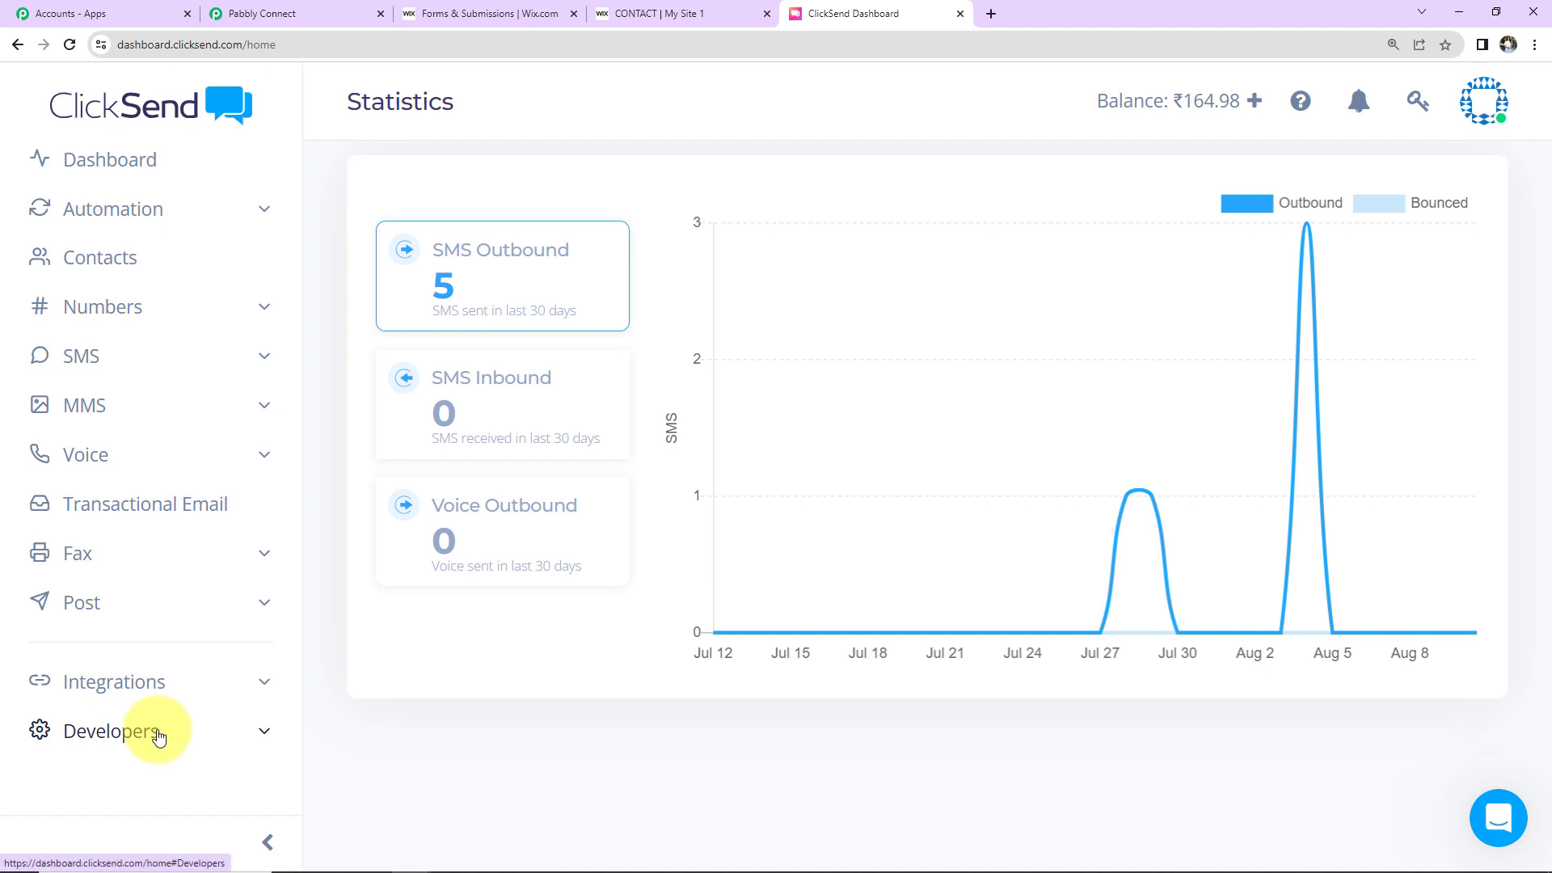
# Step: Copy the API key from ClickSend's Developers > API Credentials into Pabbly's API Key field
pyautogui.click(158, 735)
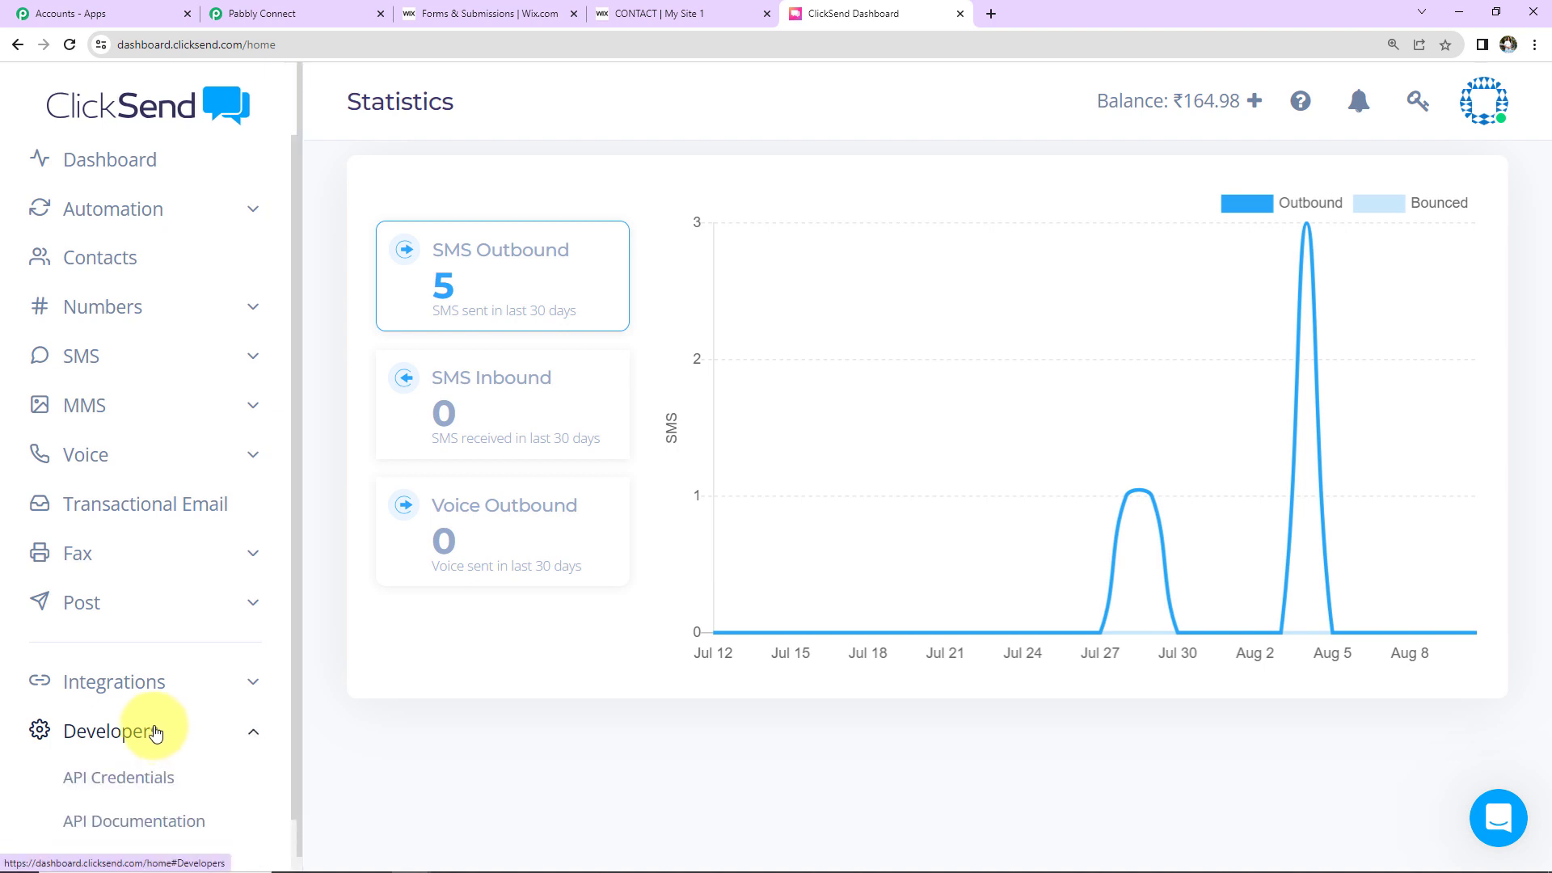
pyautogui.click(122, 789)
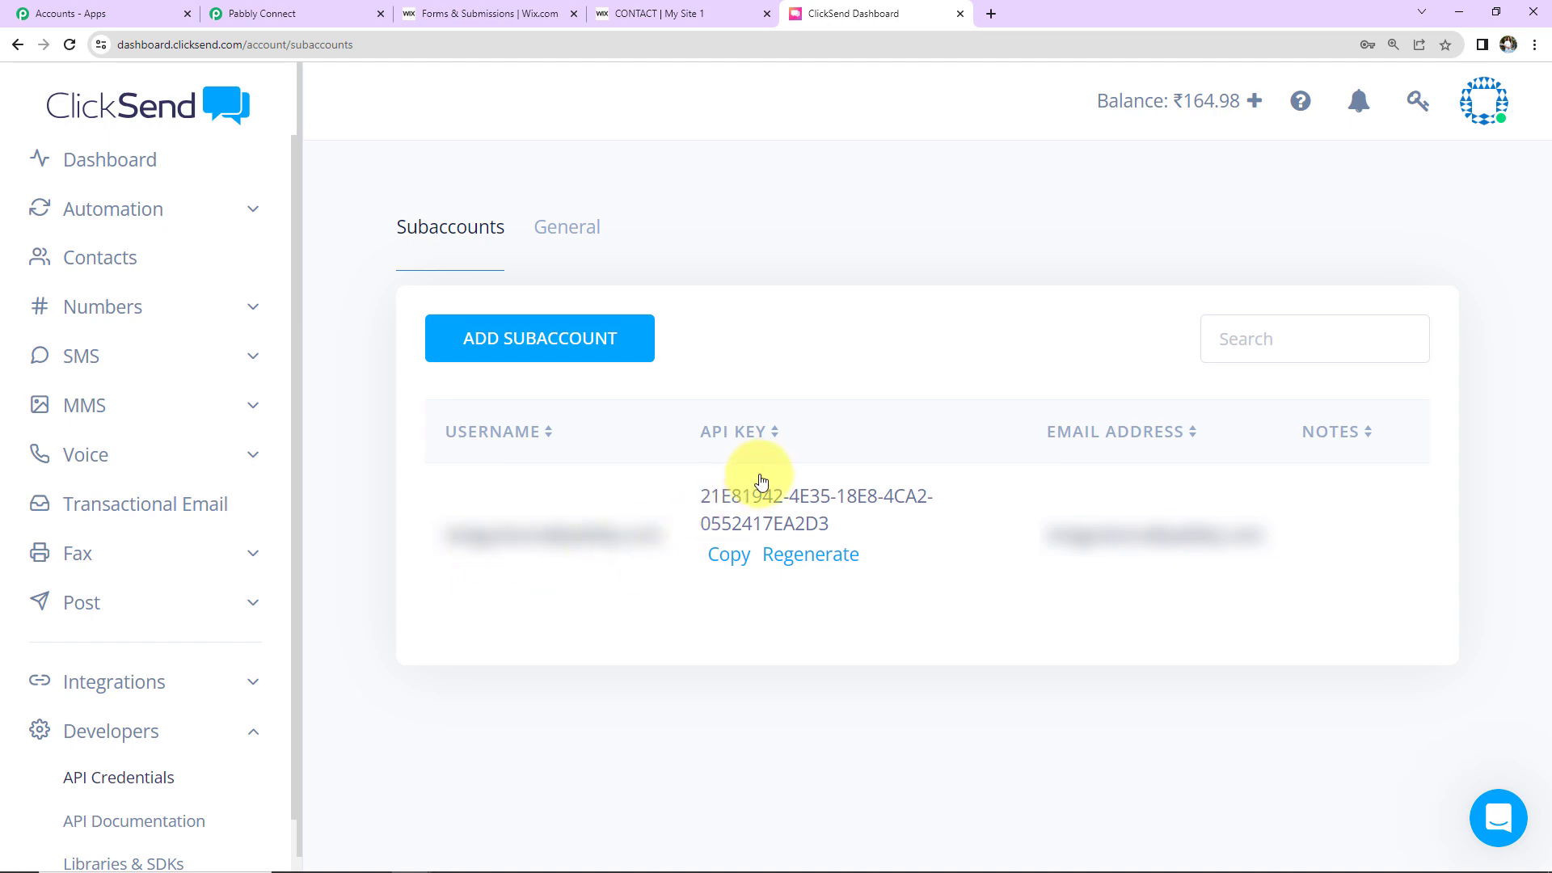
pyautogui.click(723, 561)
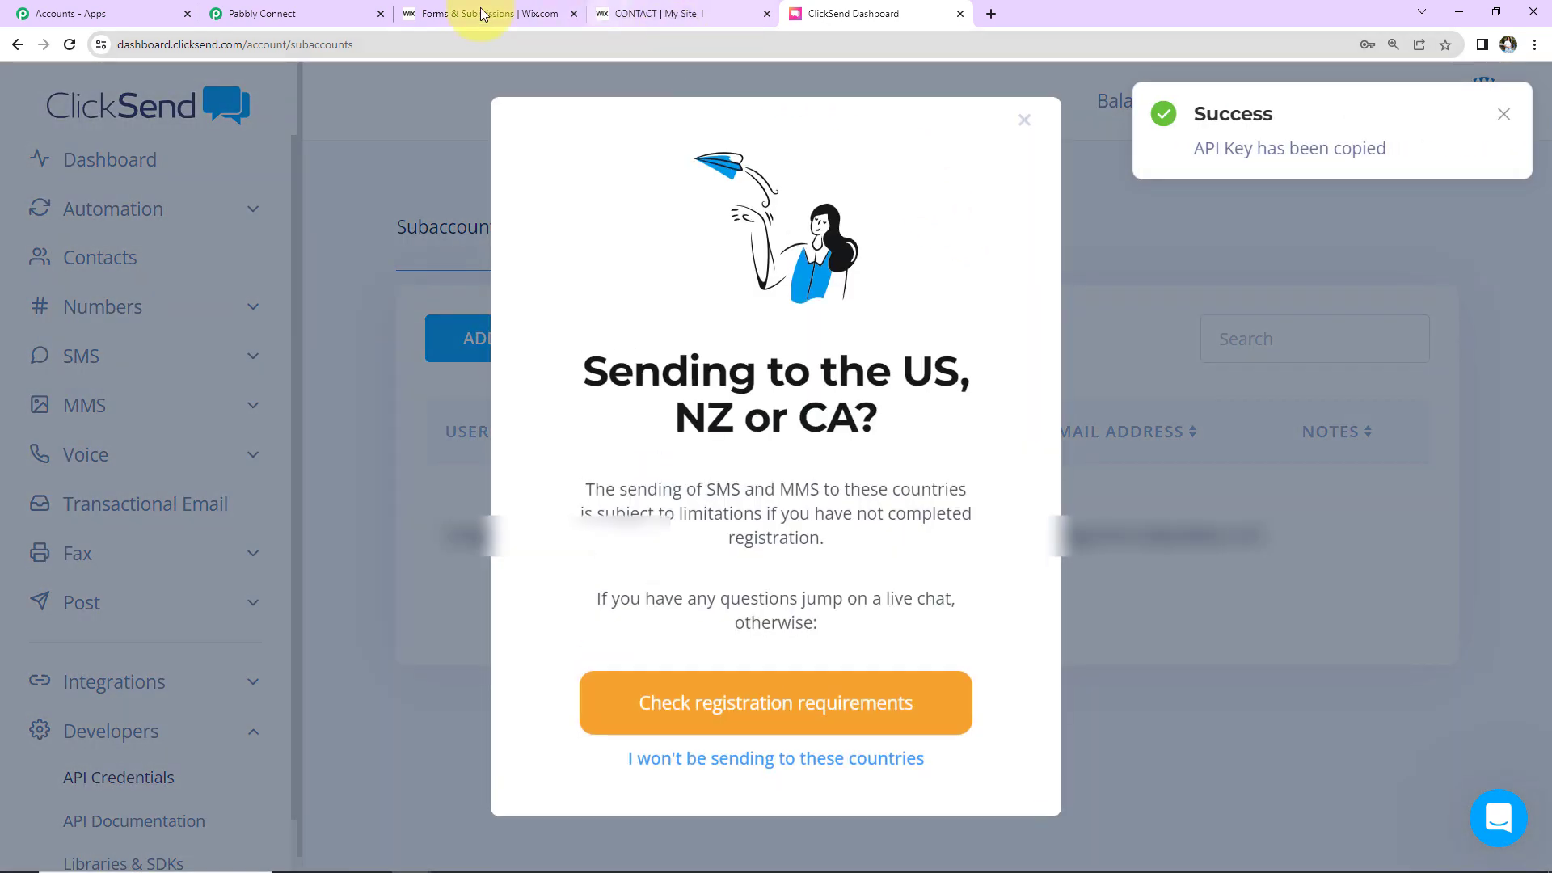
pyautogui.click(306, 14)
pyautogui.click(927, 576)
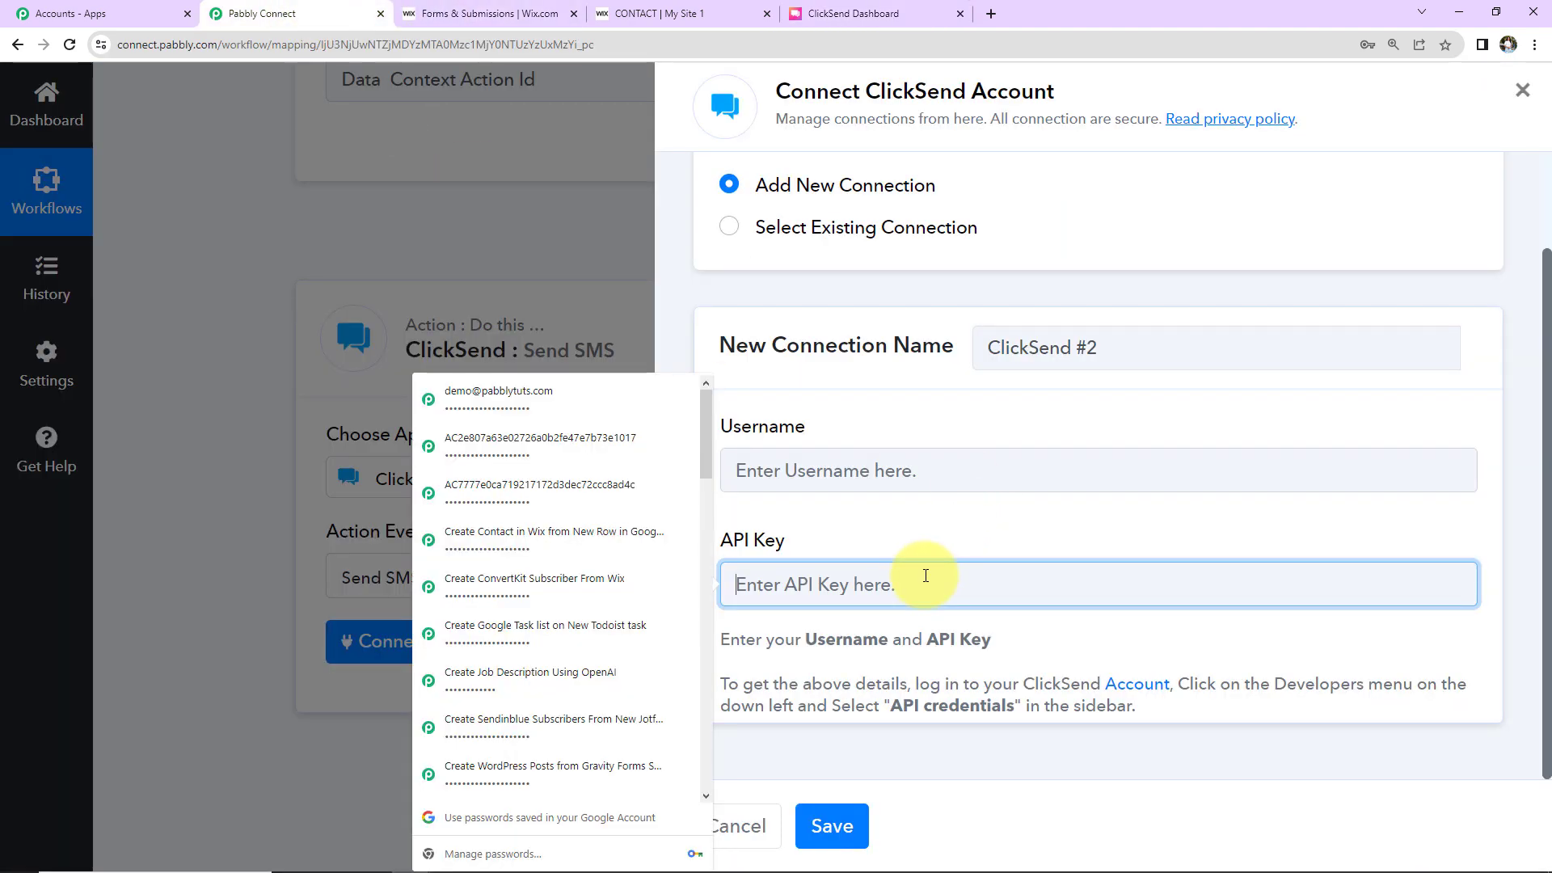
pyautogui.hotkey('ctrl', 'v')
# Step: Copy the ClickSend account username into Pabbly's Username field and save the connection
pyautogui.click(854, 14)
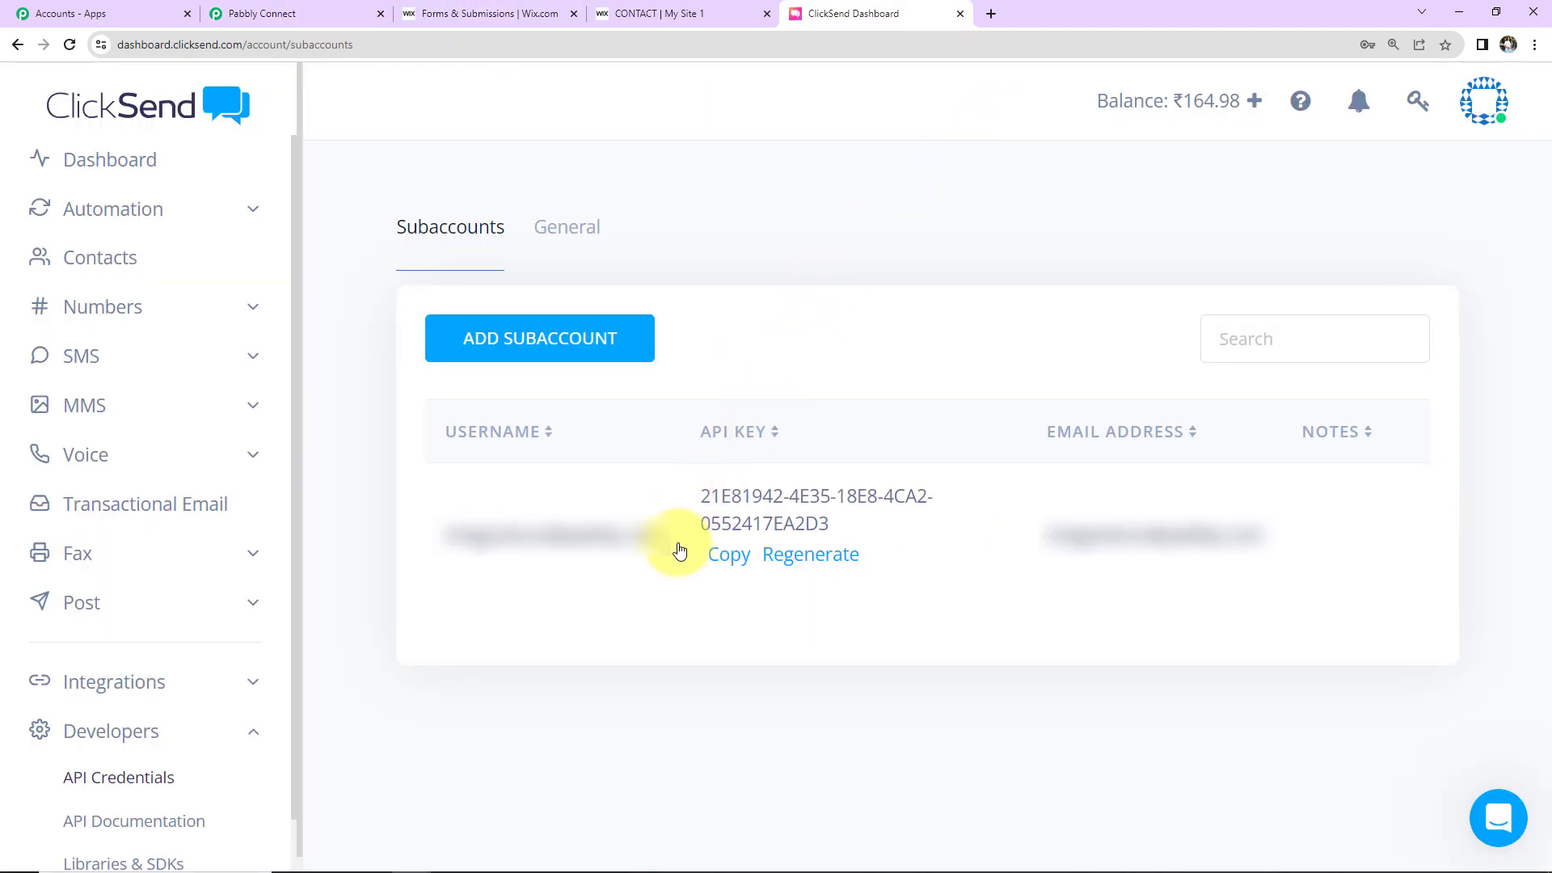
pyautogui.moveTo(678, 548); pyautogui.dragTo(422, 544)
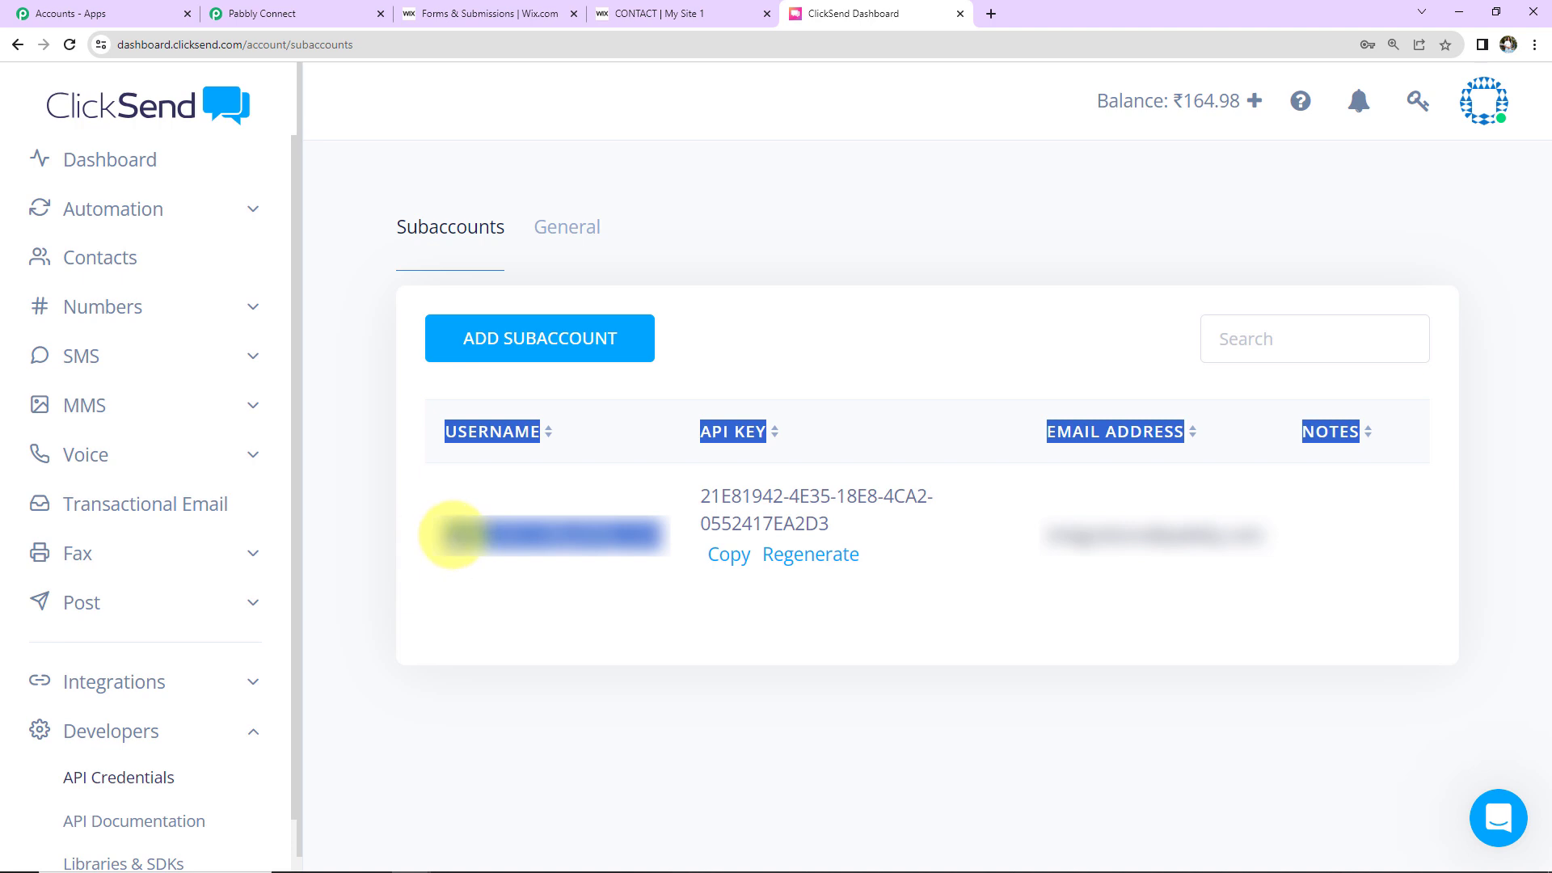
pyautogui.rightClick(452, 536)
pyautogui.click(483, 549)
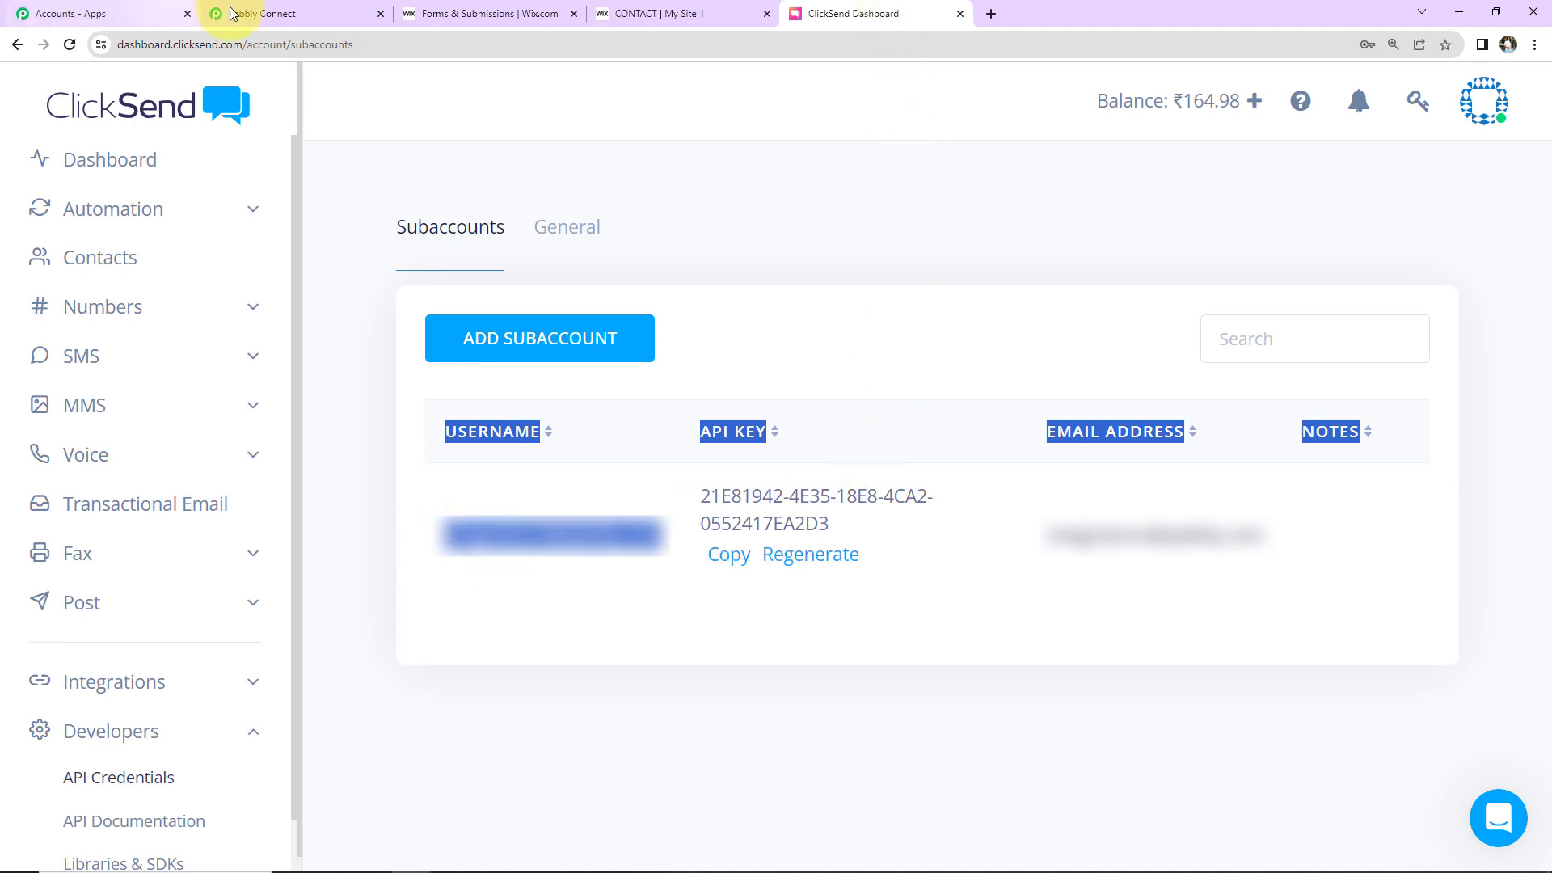
pyautogui.click(227, 14)
pyautogui.click(770, 452)
pyautogui.hotkey('ctrl', 'v')
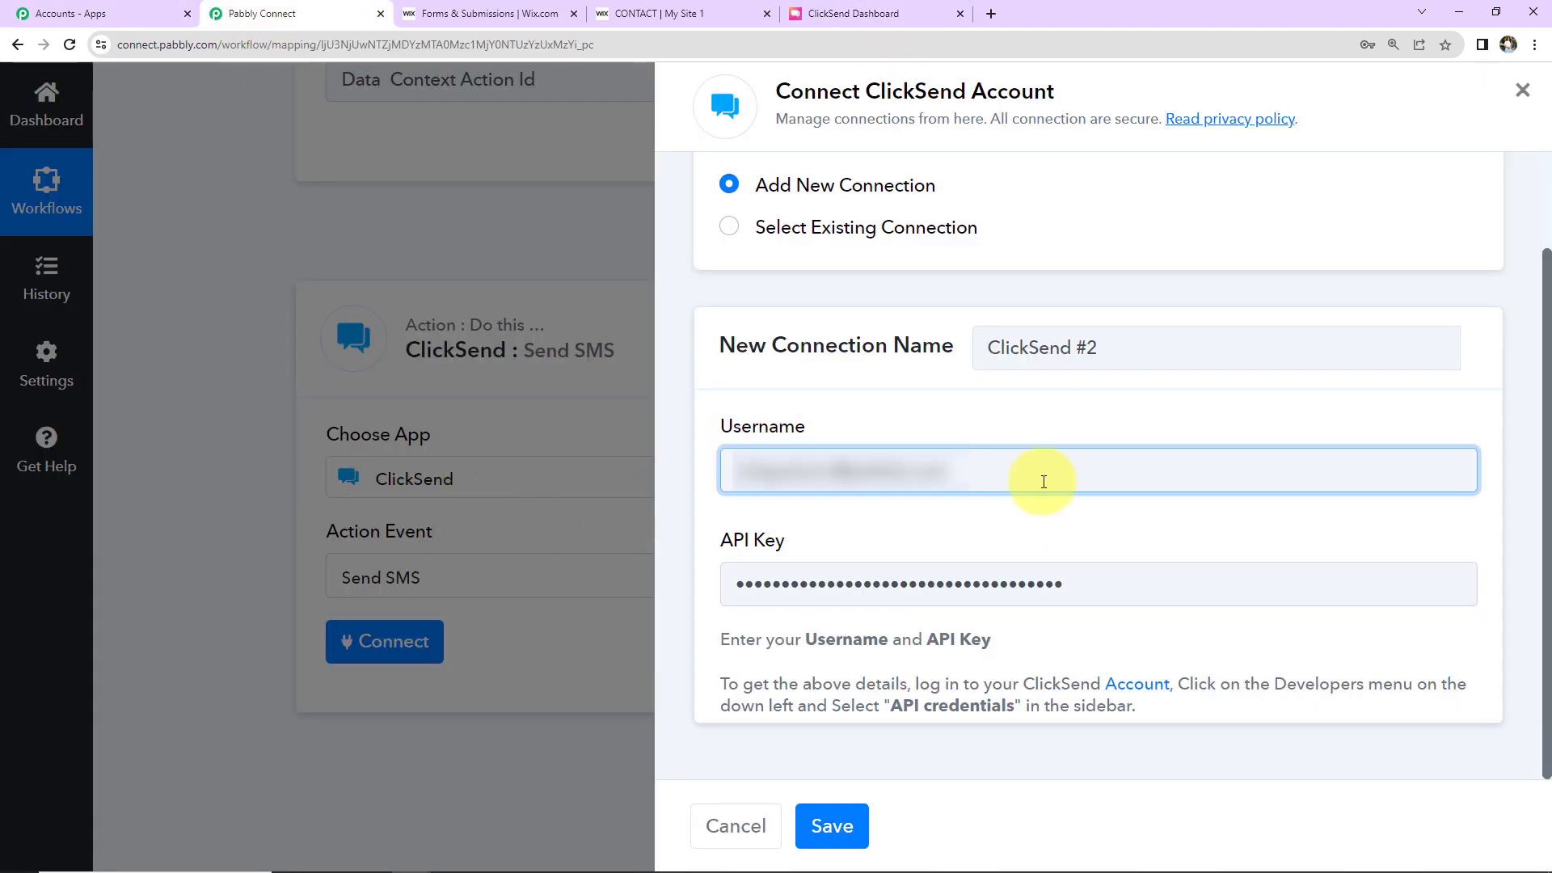
pyautogui.click(832, 824)
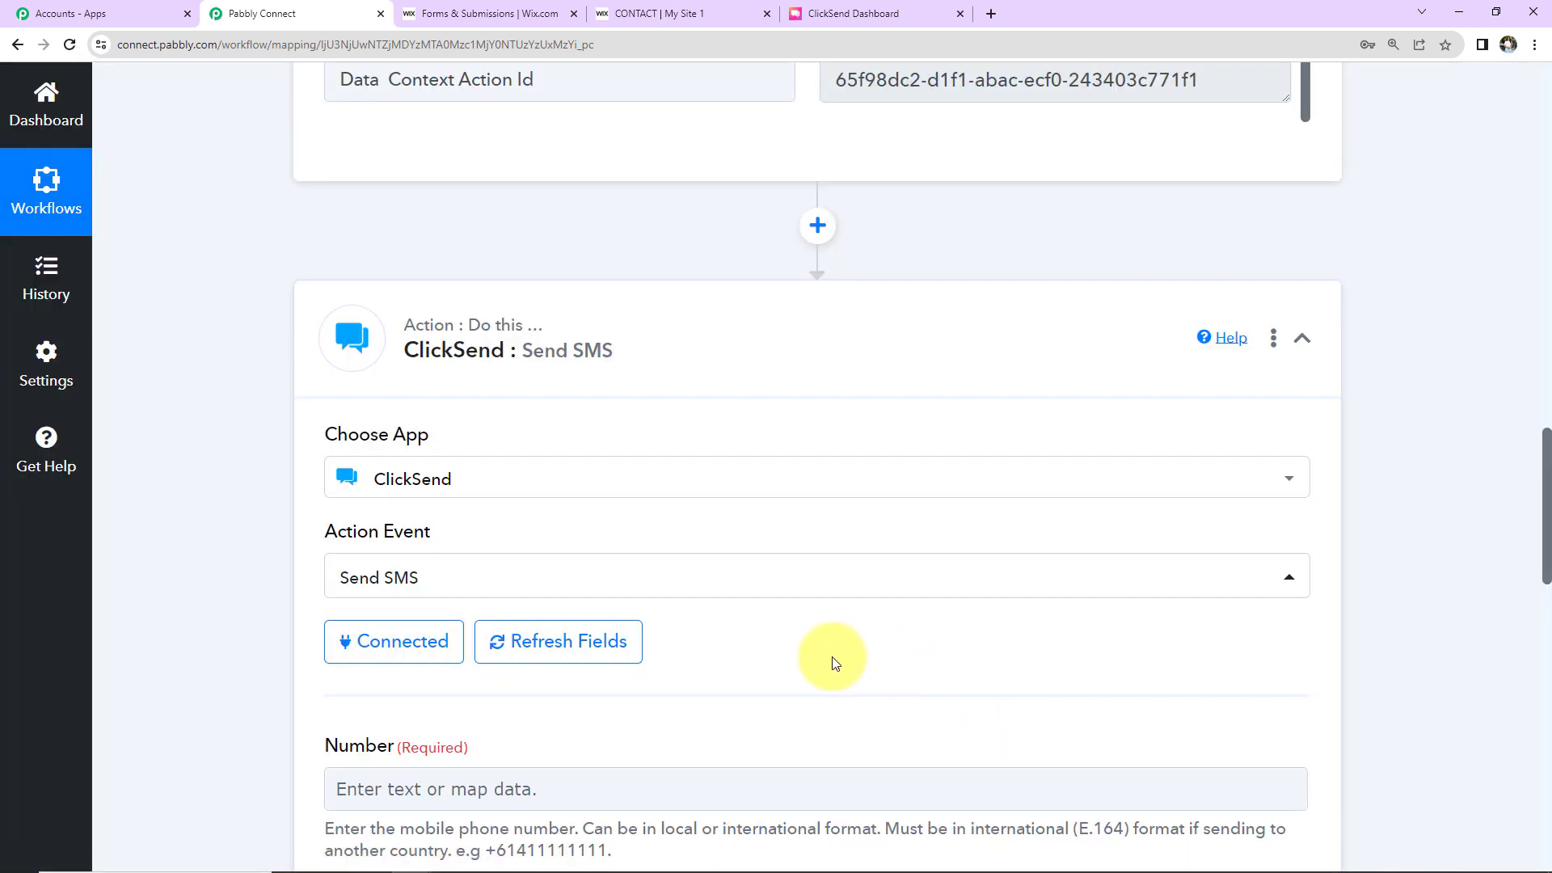
# Step: Map the SMS Number field to the Wix submission's comp-klp9yjfp phone field
pyautogui.scroll(-7, 750, 565)
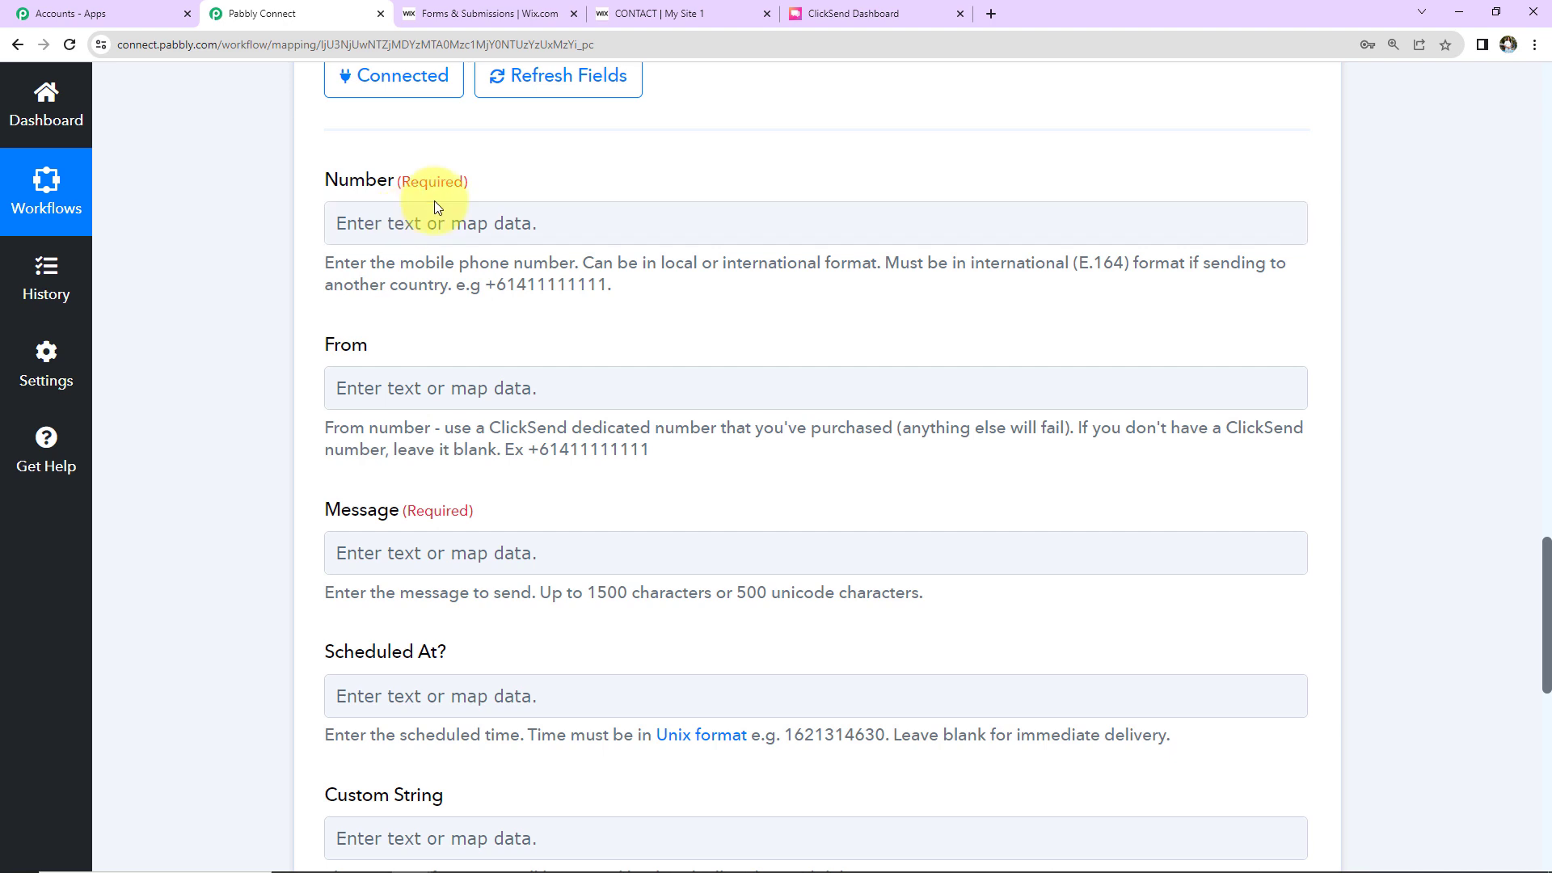
pyautogui.click(400, 220)
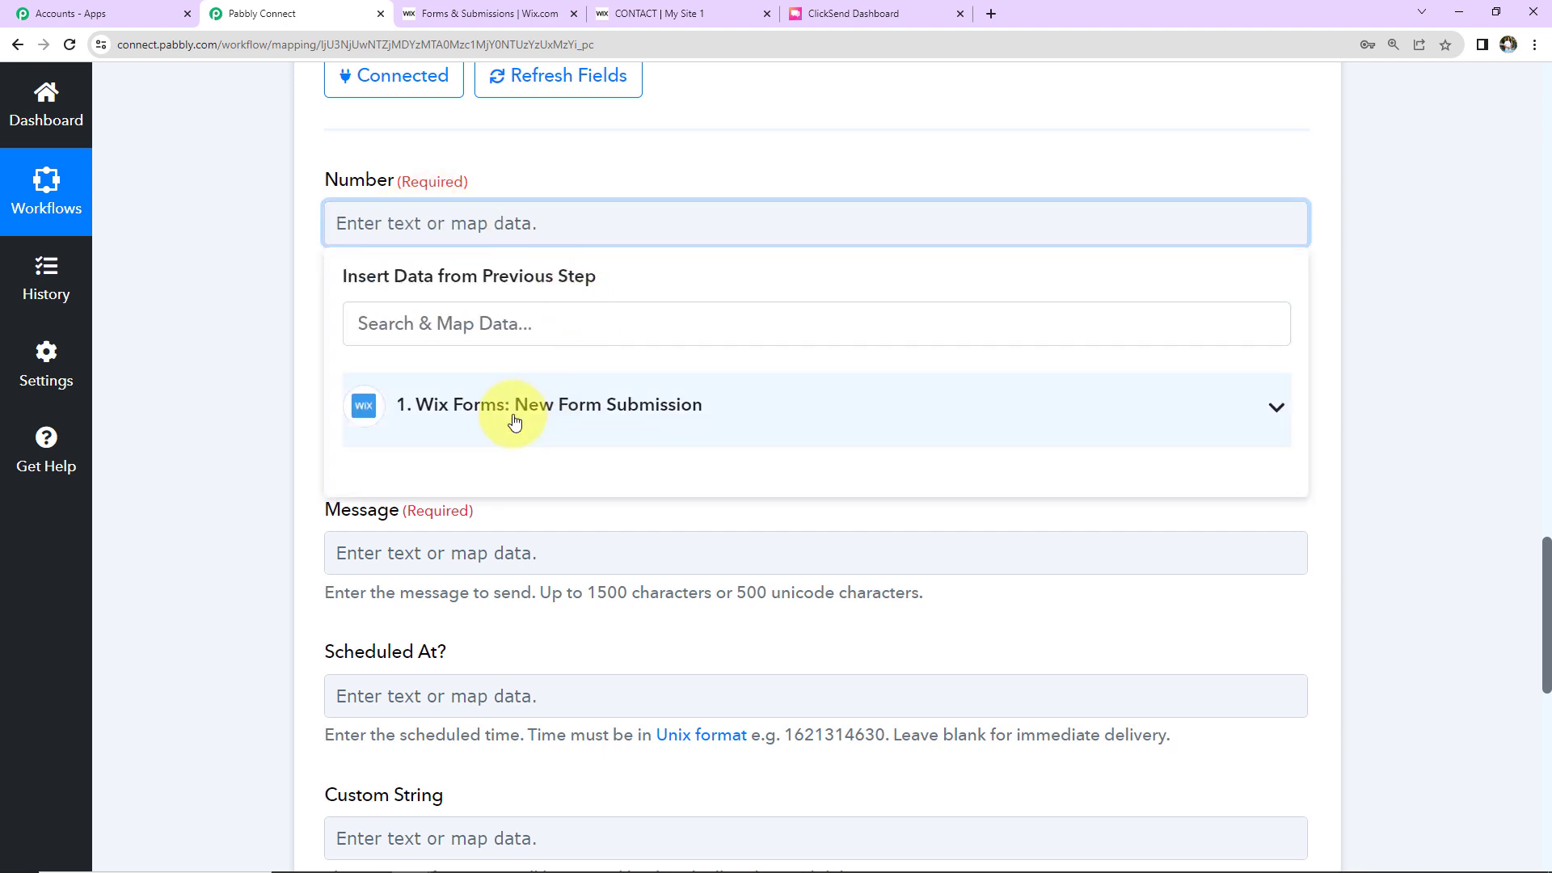
pyautogui.click(514, 422)
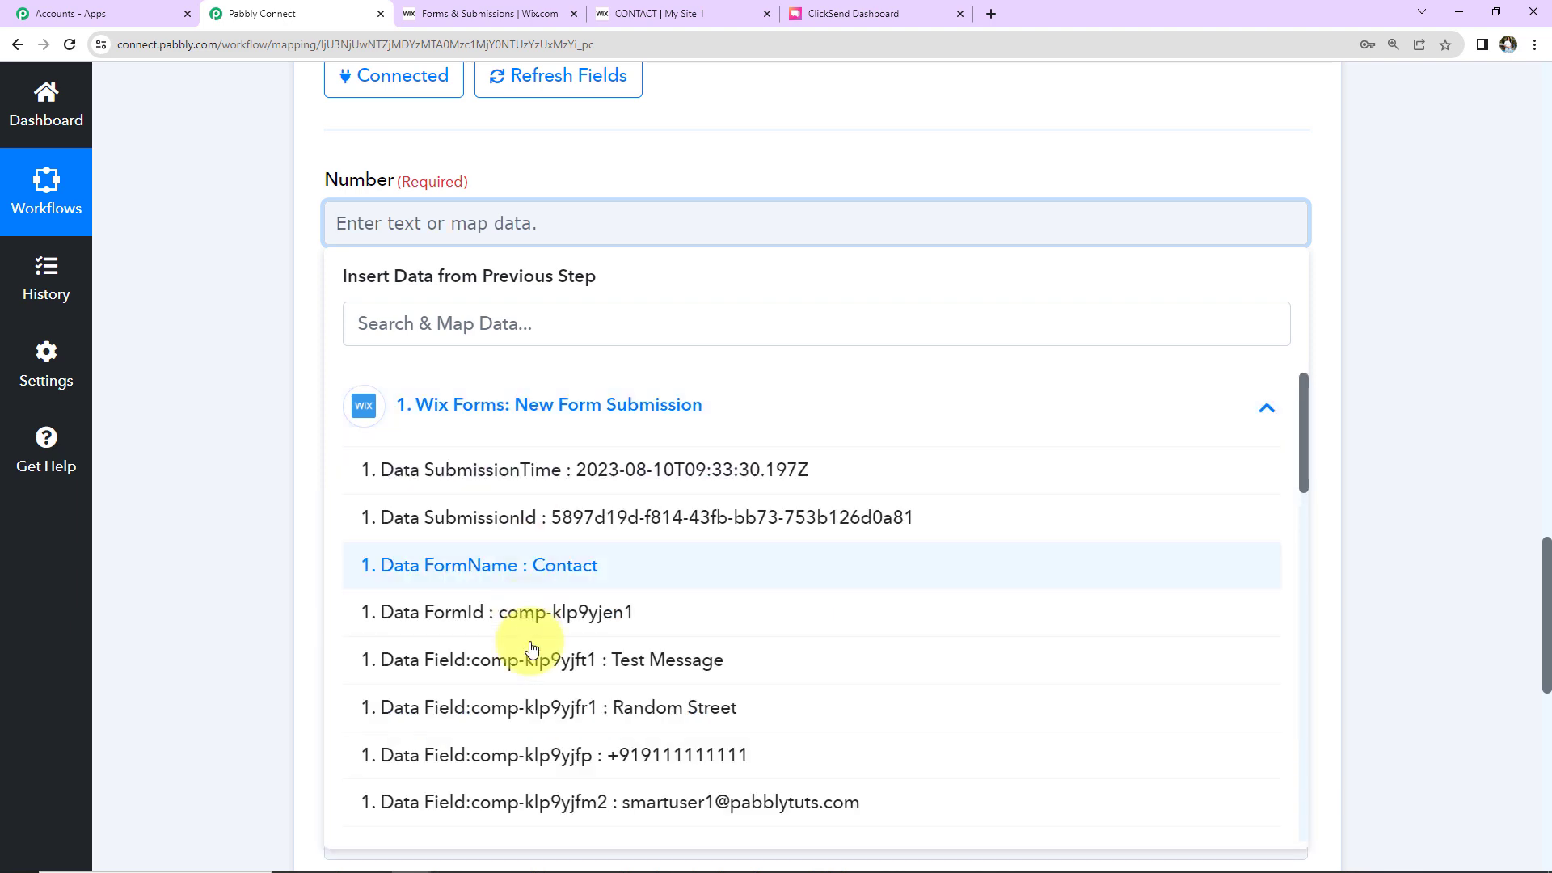
pyautogui.click(491, 734)
pyautogui.click(283, 356)
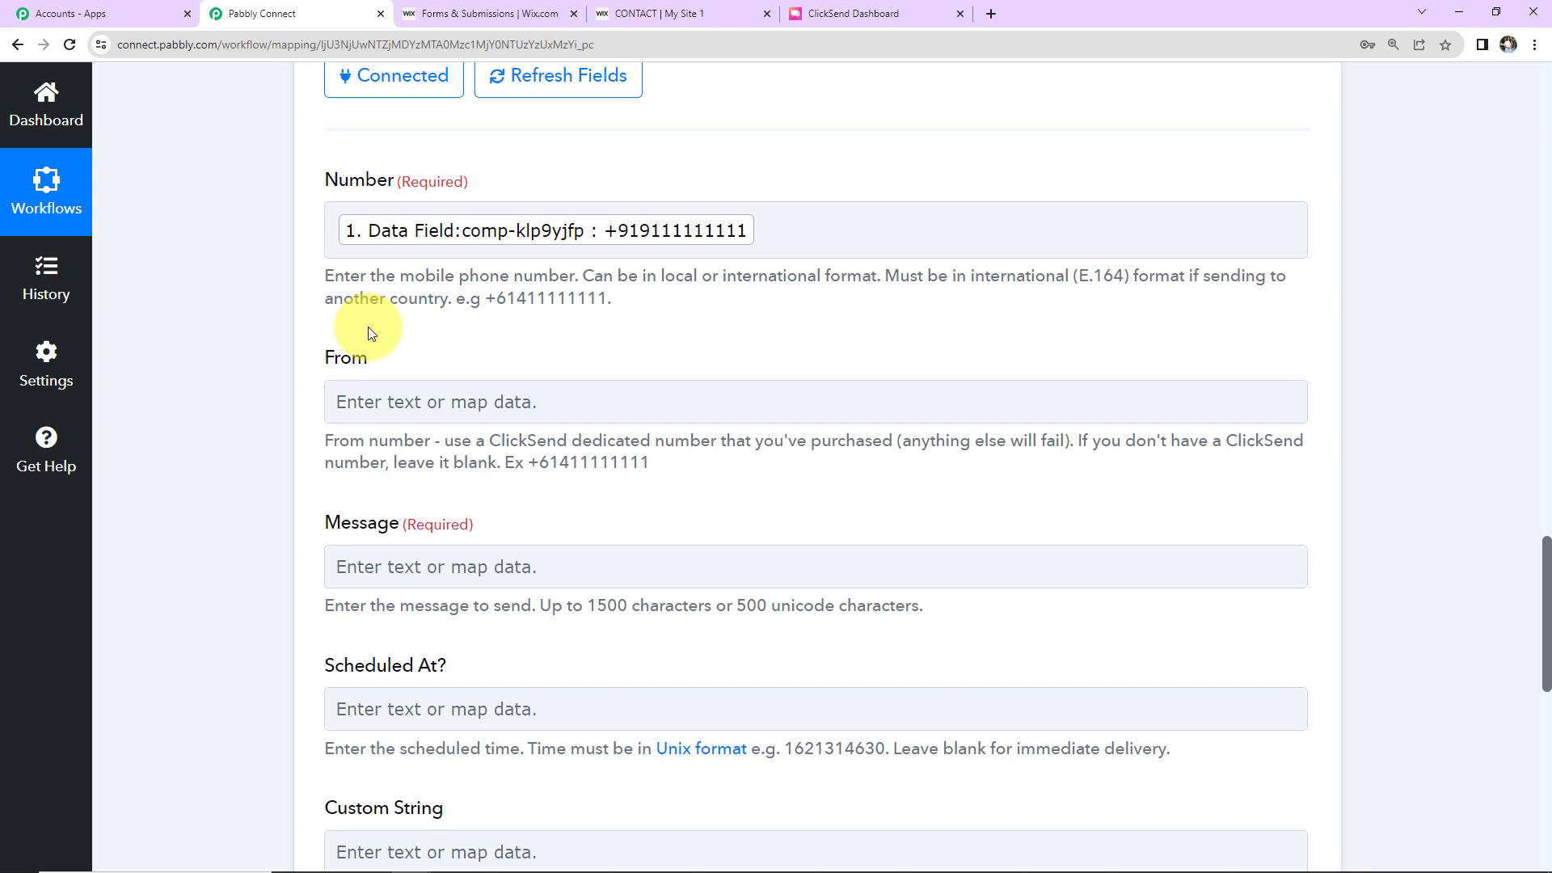
pyautogui.click(540, 254)
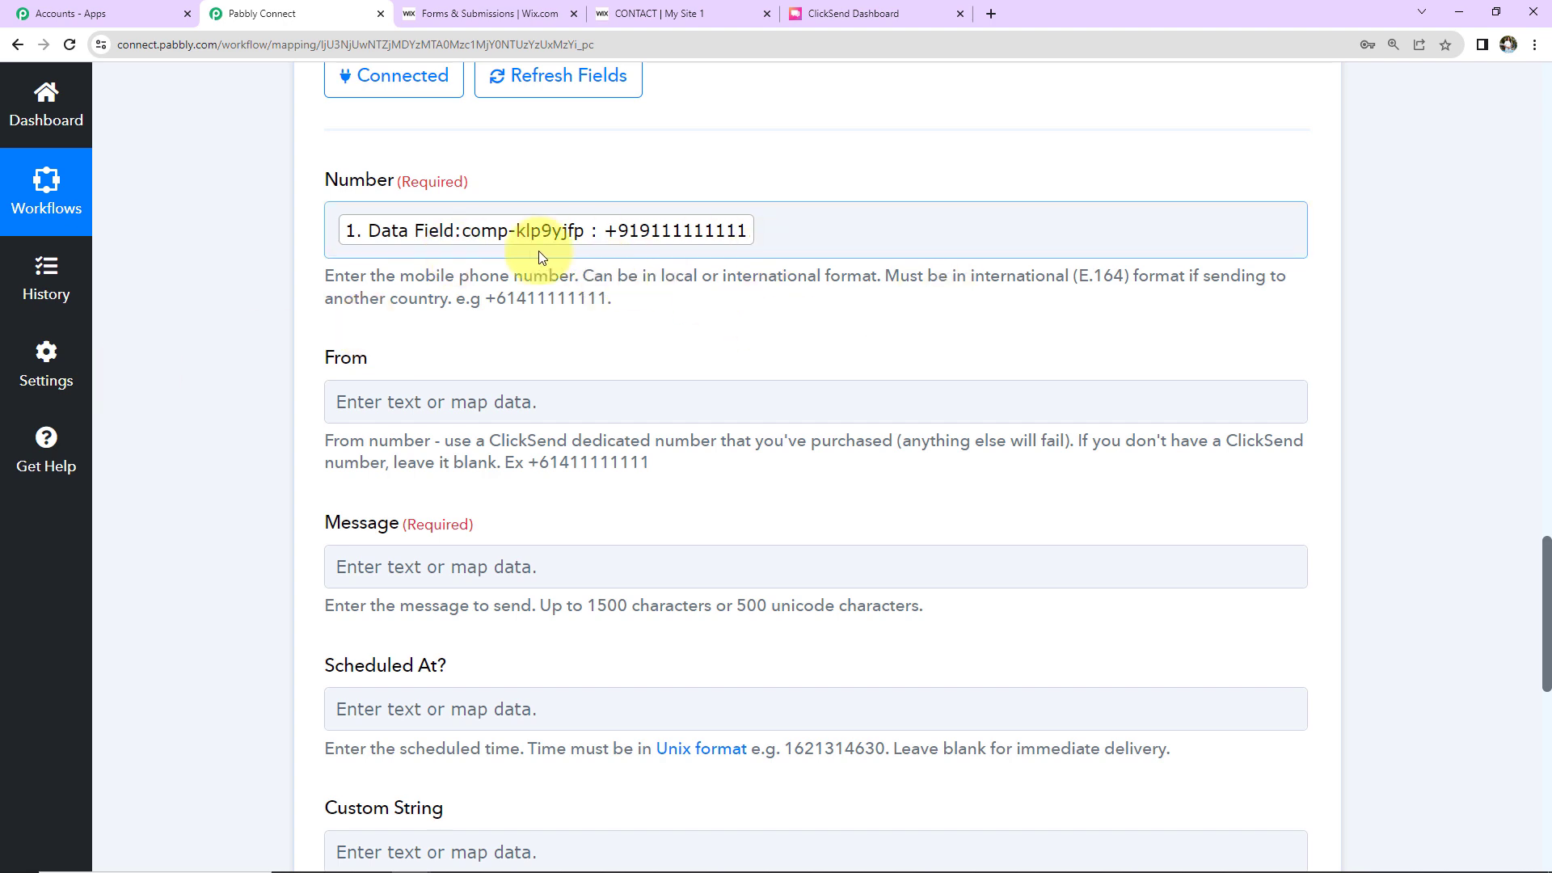
pyautogui.click(521, 264)
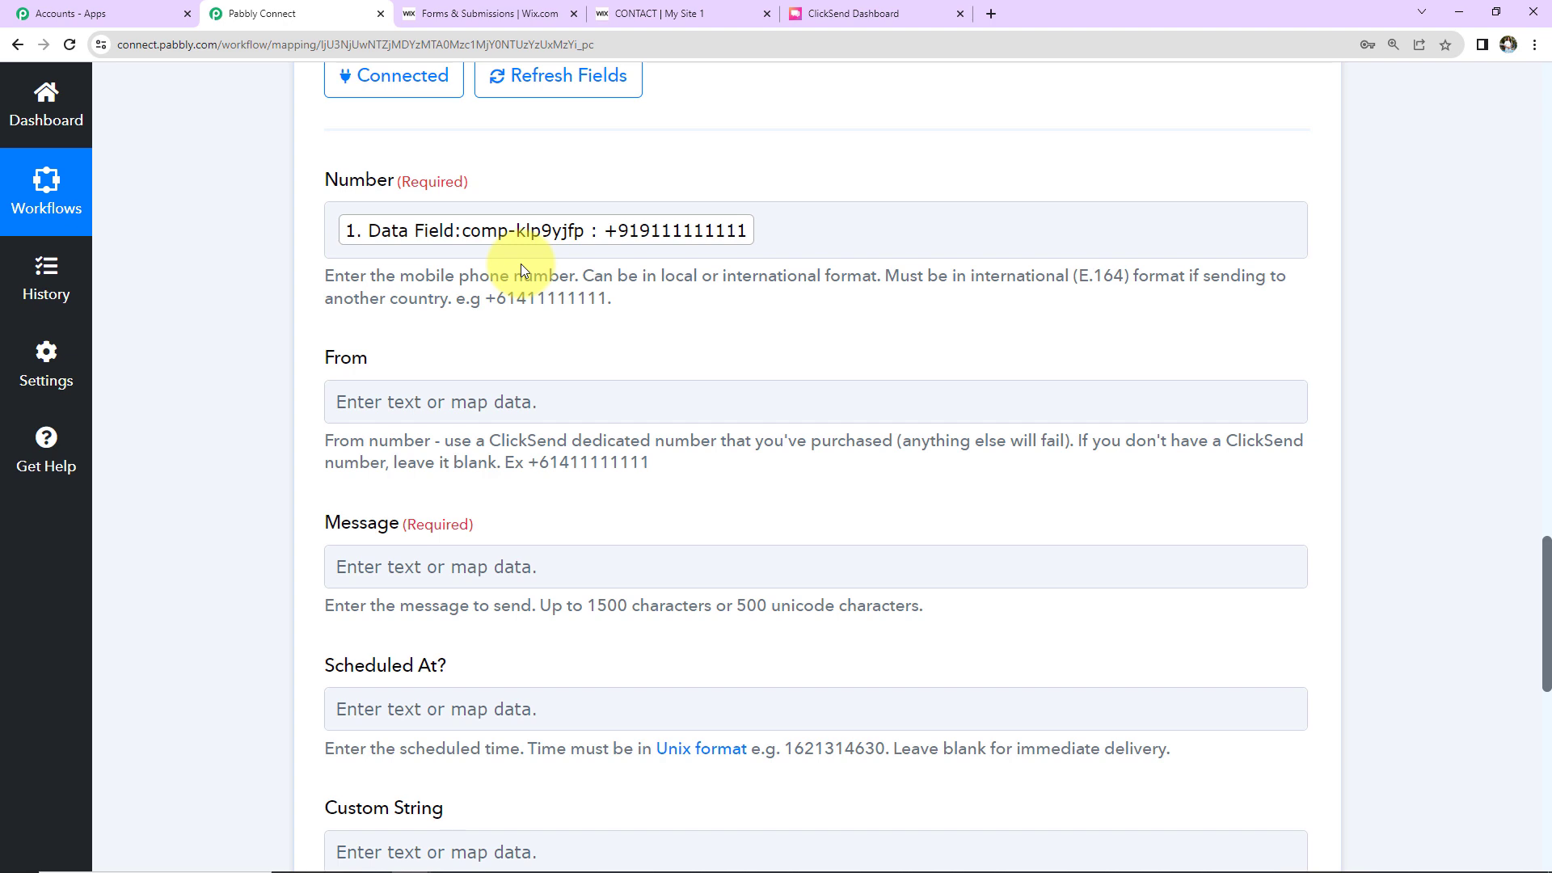
pyautogui.click(658, 230)
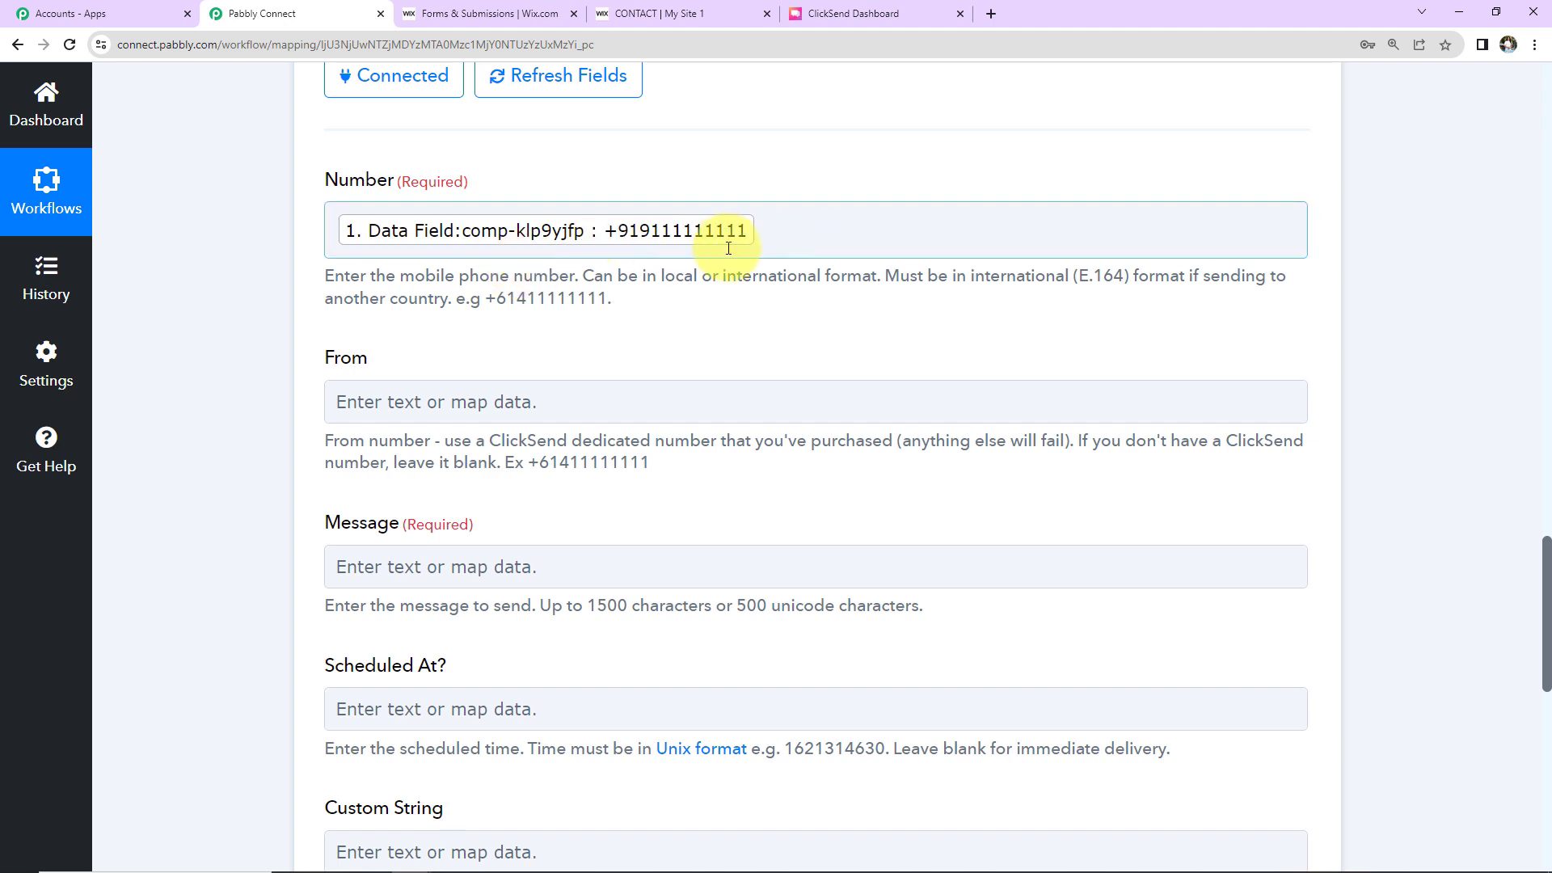
# Step: Start the SMS Message with the submitter's mapped first name from the Wix form submission
pyautogui.scroll(-2, 557, 333)
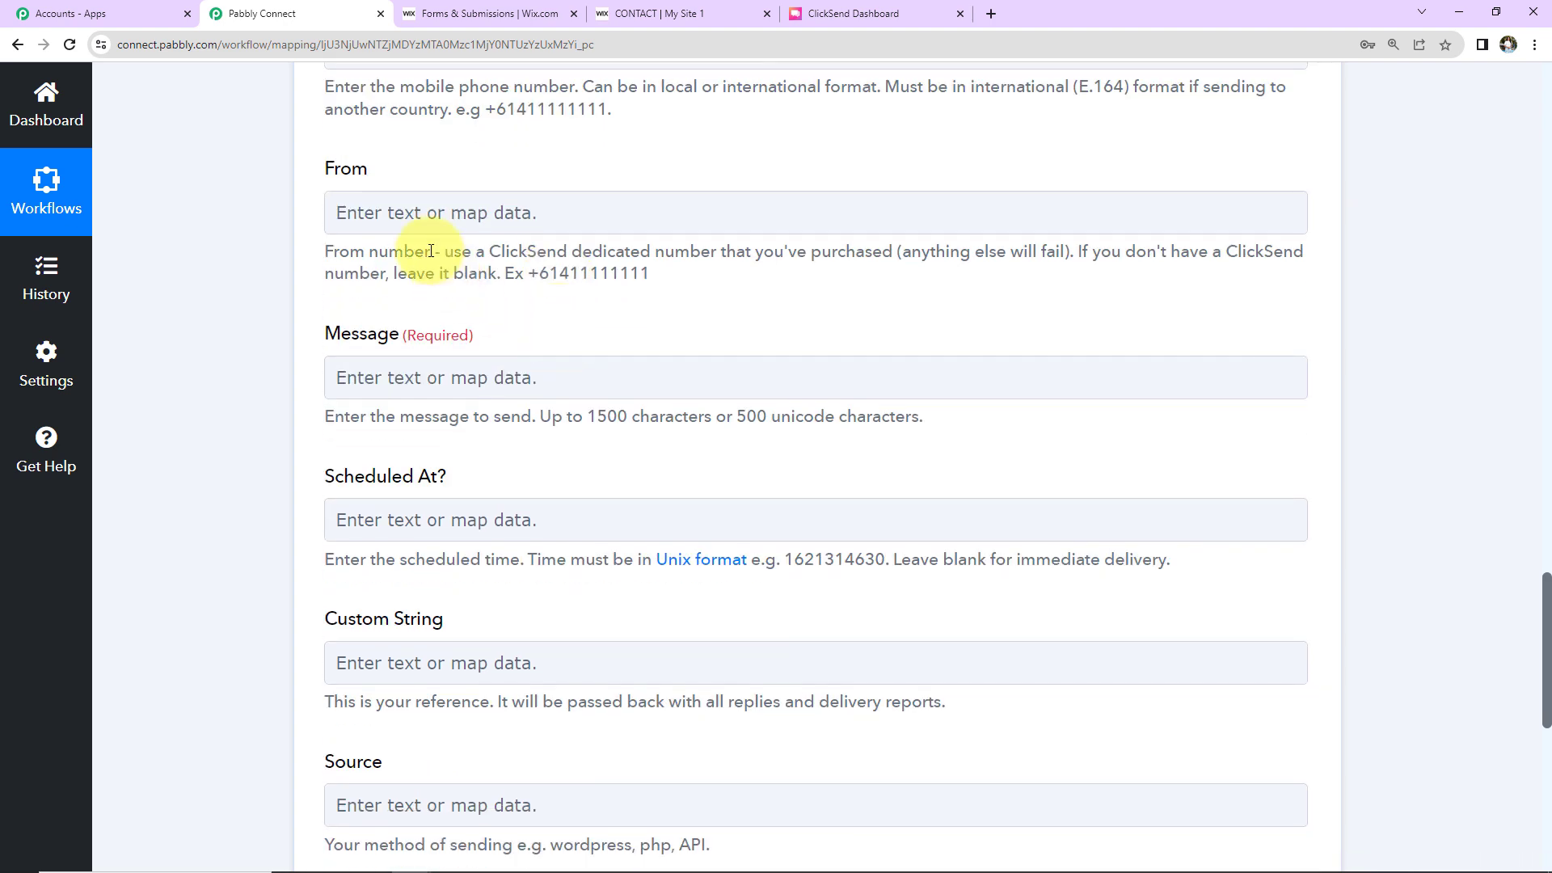
pyautogui.click(372, 212)
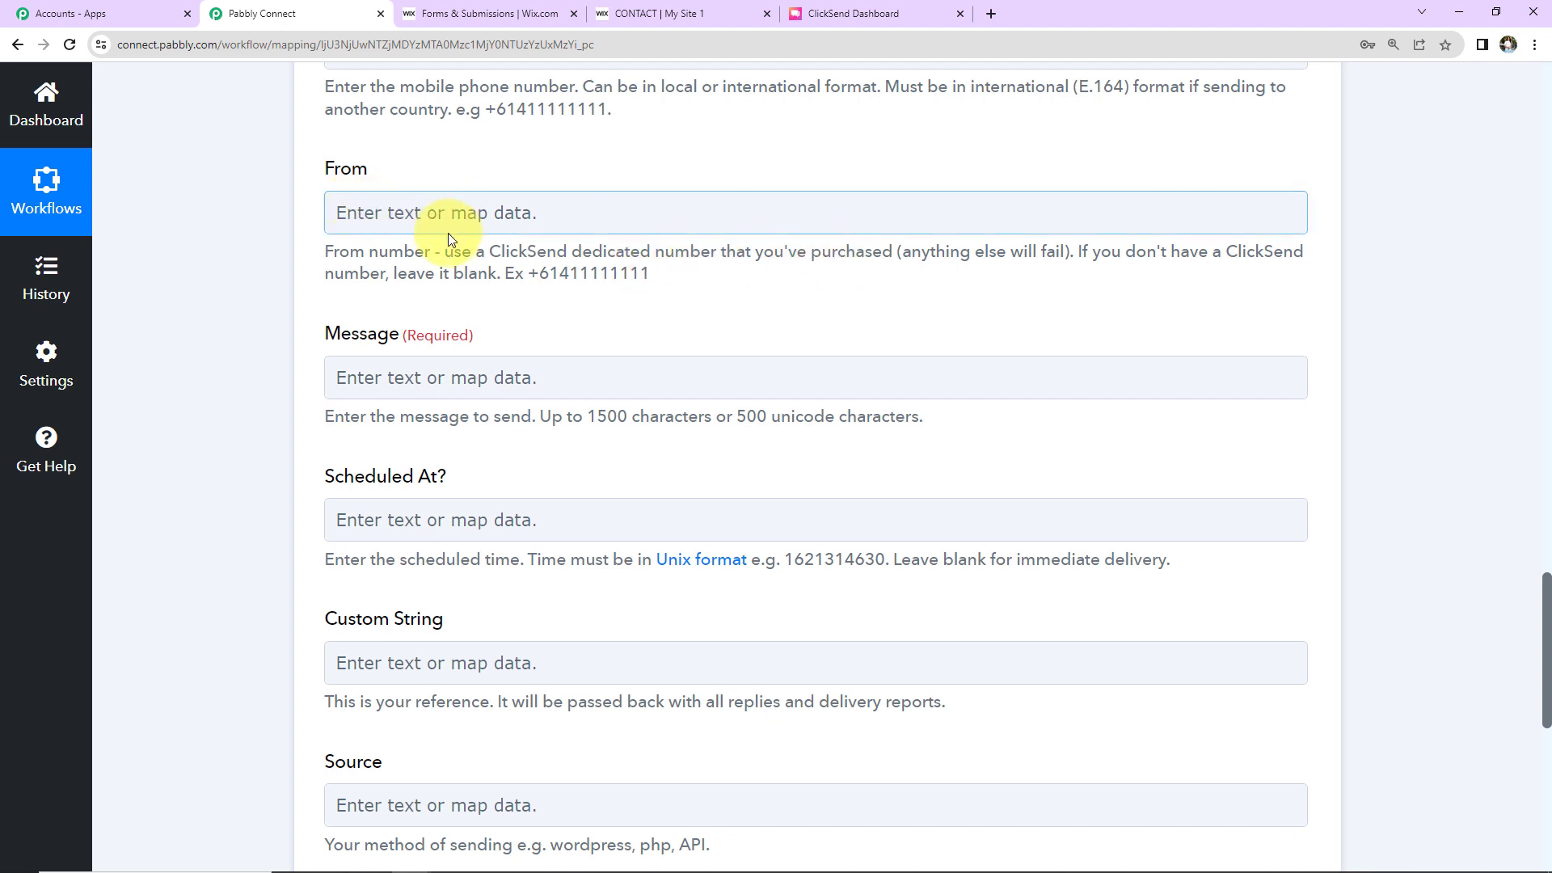
pyautogui.scroll(-1, 472, 303)
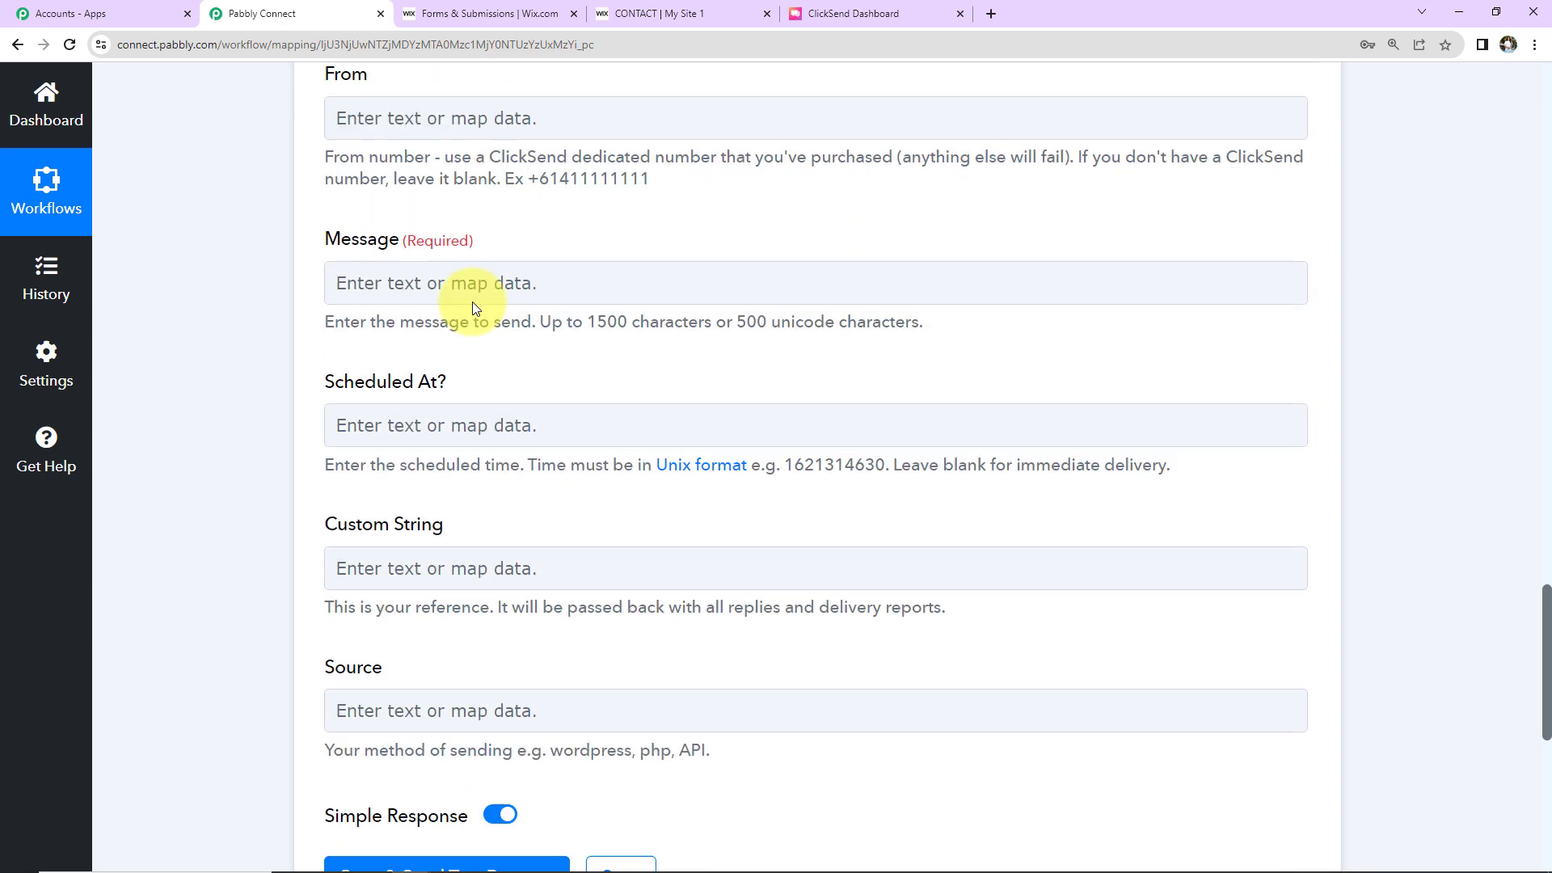
pyautogui.scroll(-1, 472, 303)
pyautogui.click(379, 184)
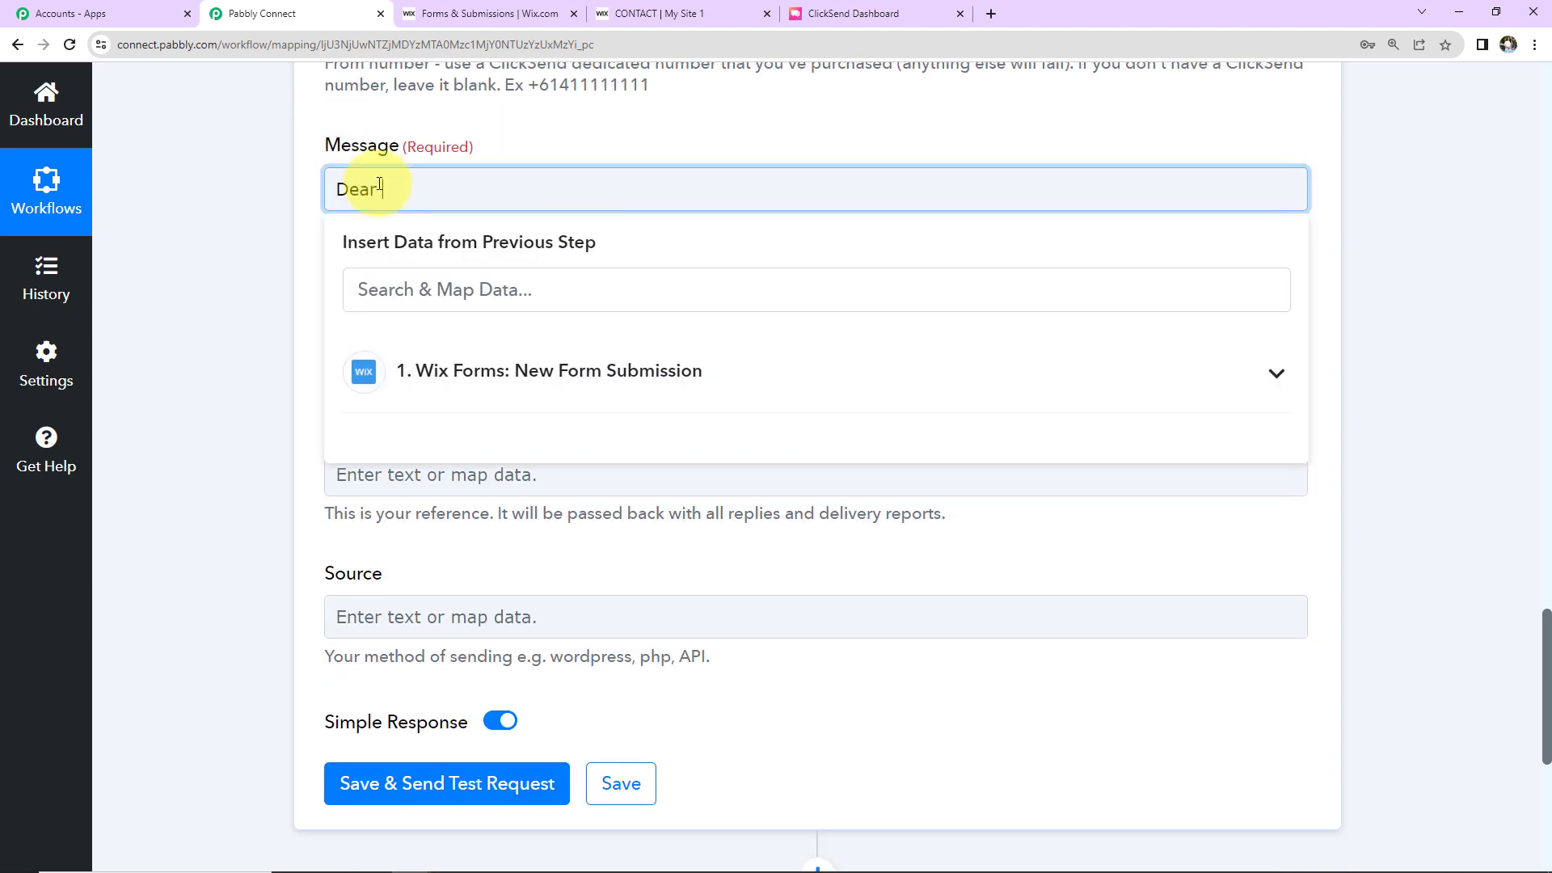
pyautogui.click(555, 369)
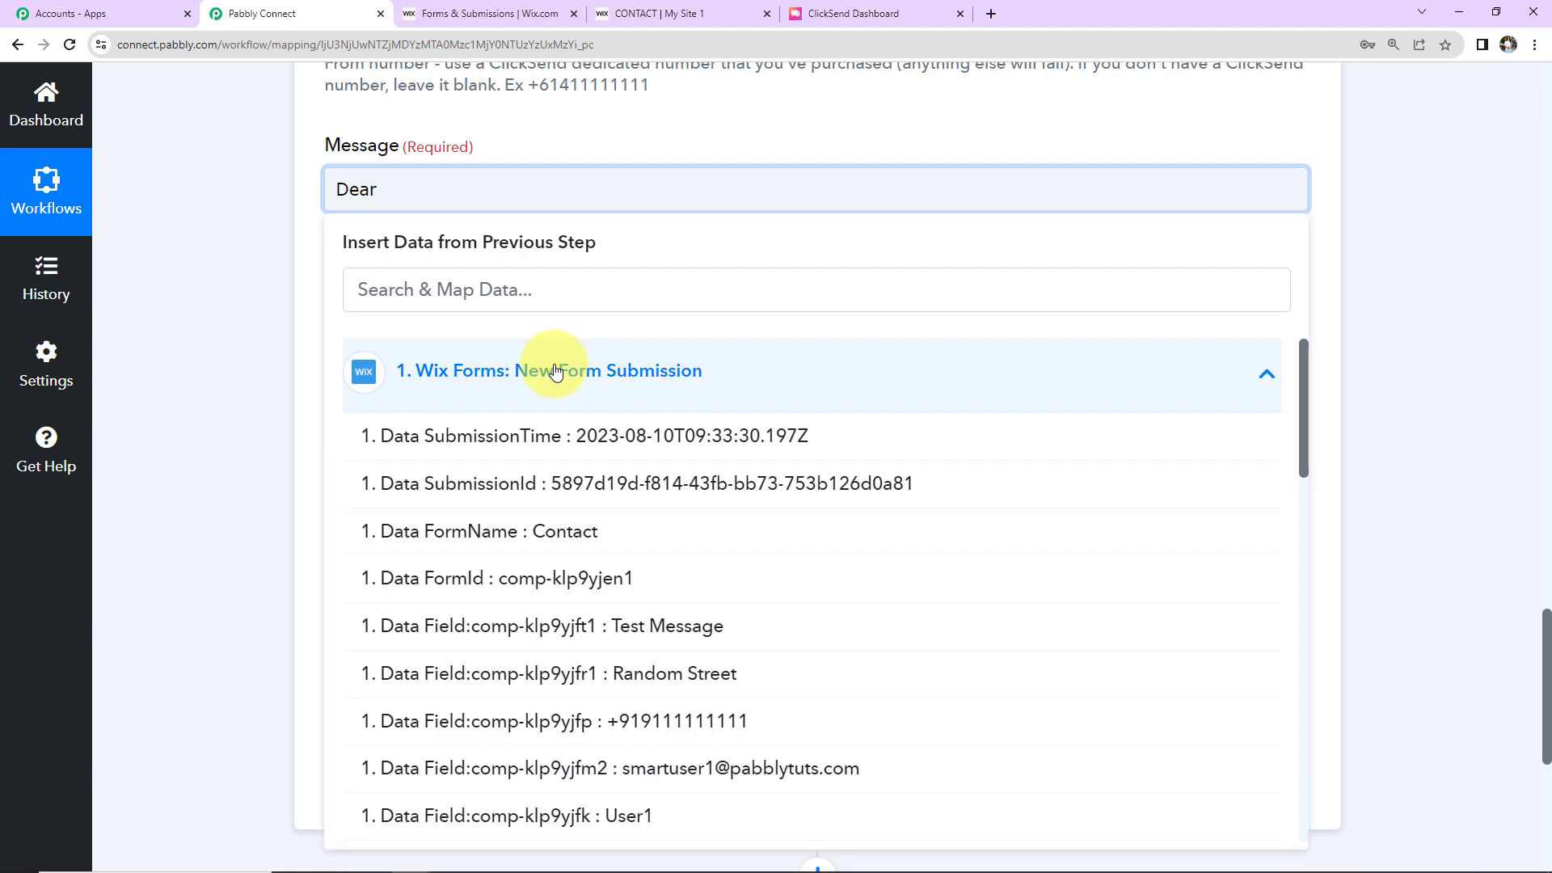
pyautogui.scroll(-2, 555, 404)
pyautogui.click(613, 670)
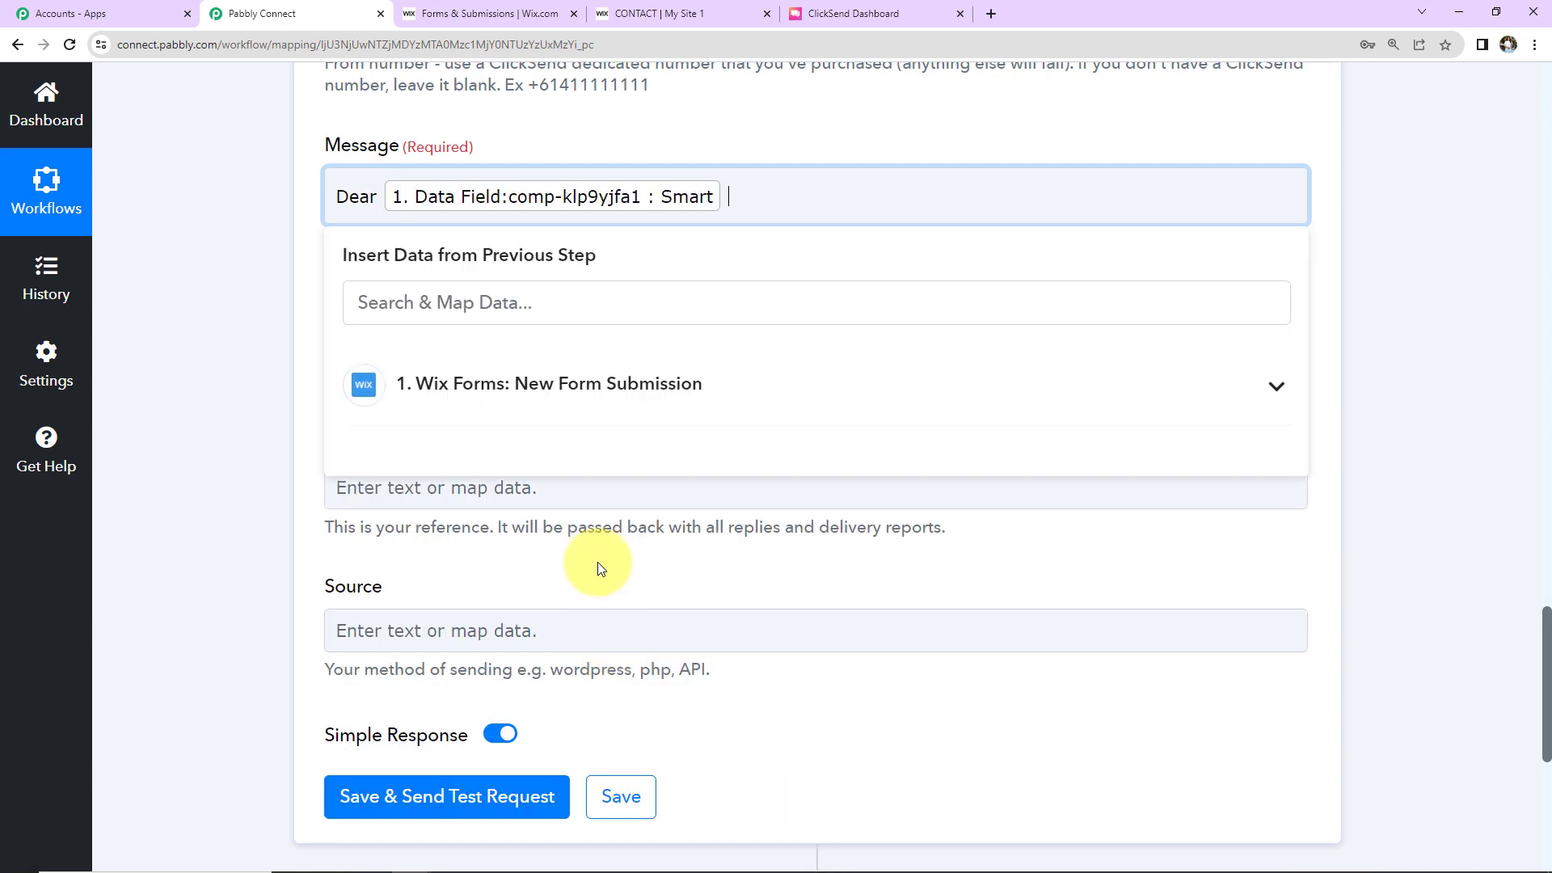
pyautogui.click(526, 381)
pyautogui.scroll(-4, 596, 596)
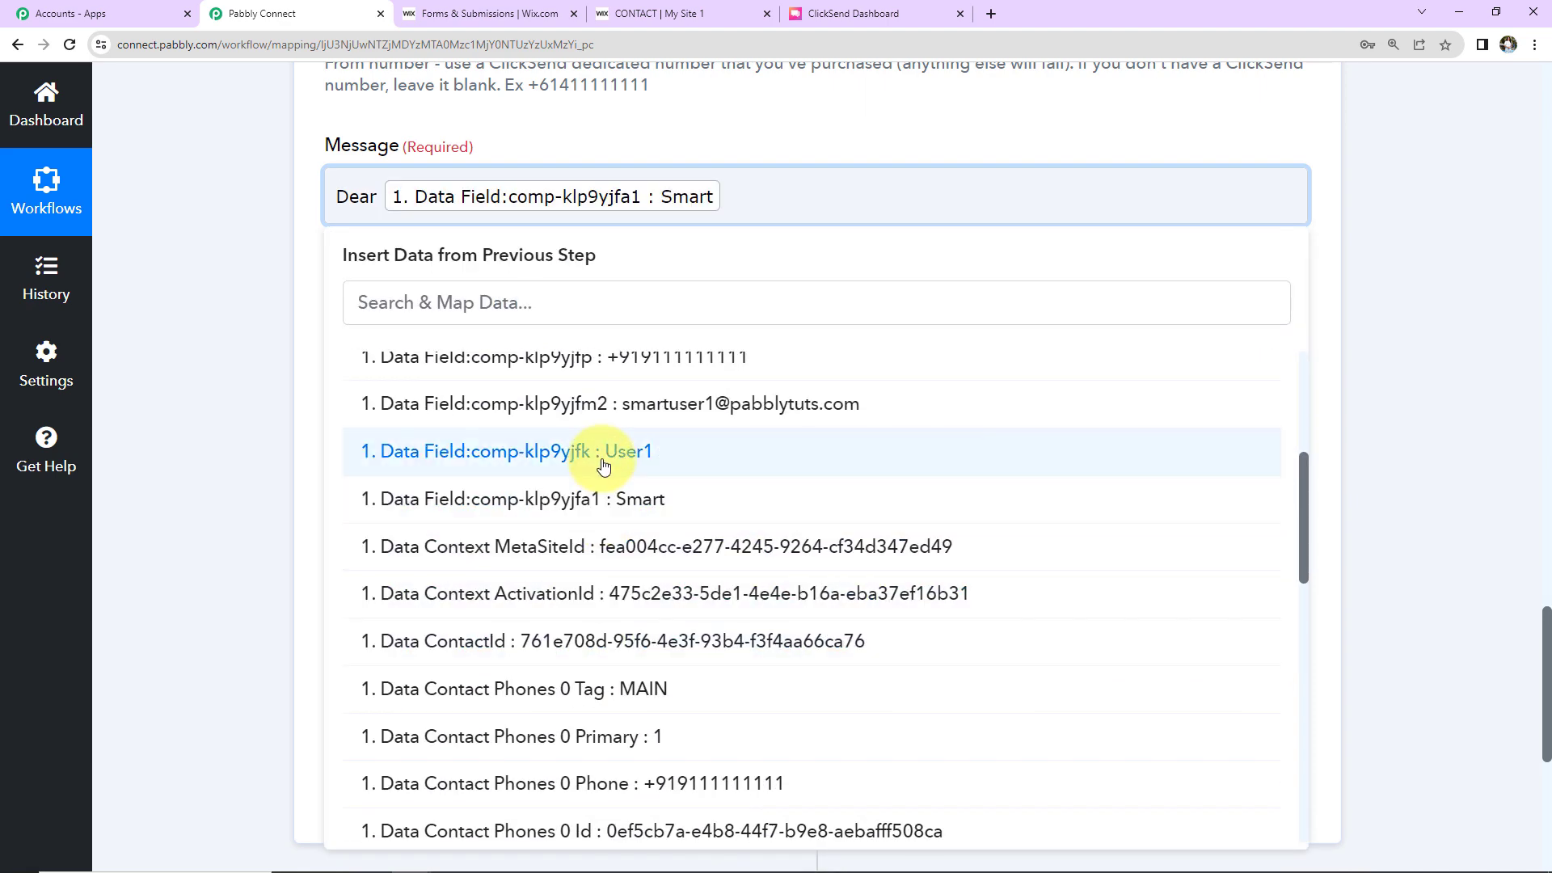
pyautogui.click(595, 450)
pyautogui.hotkey('ctrl', 'v')
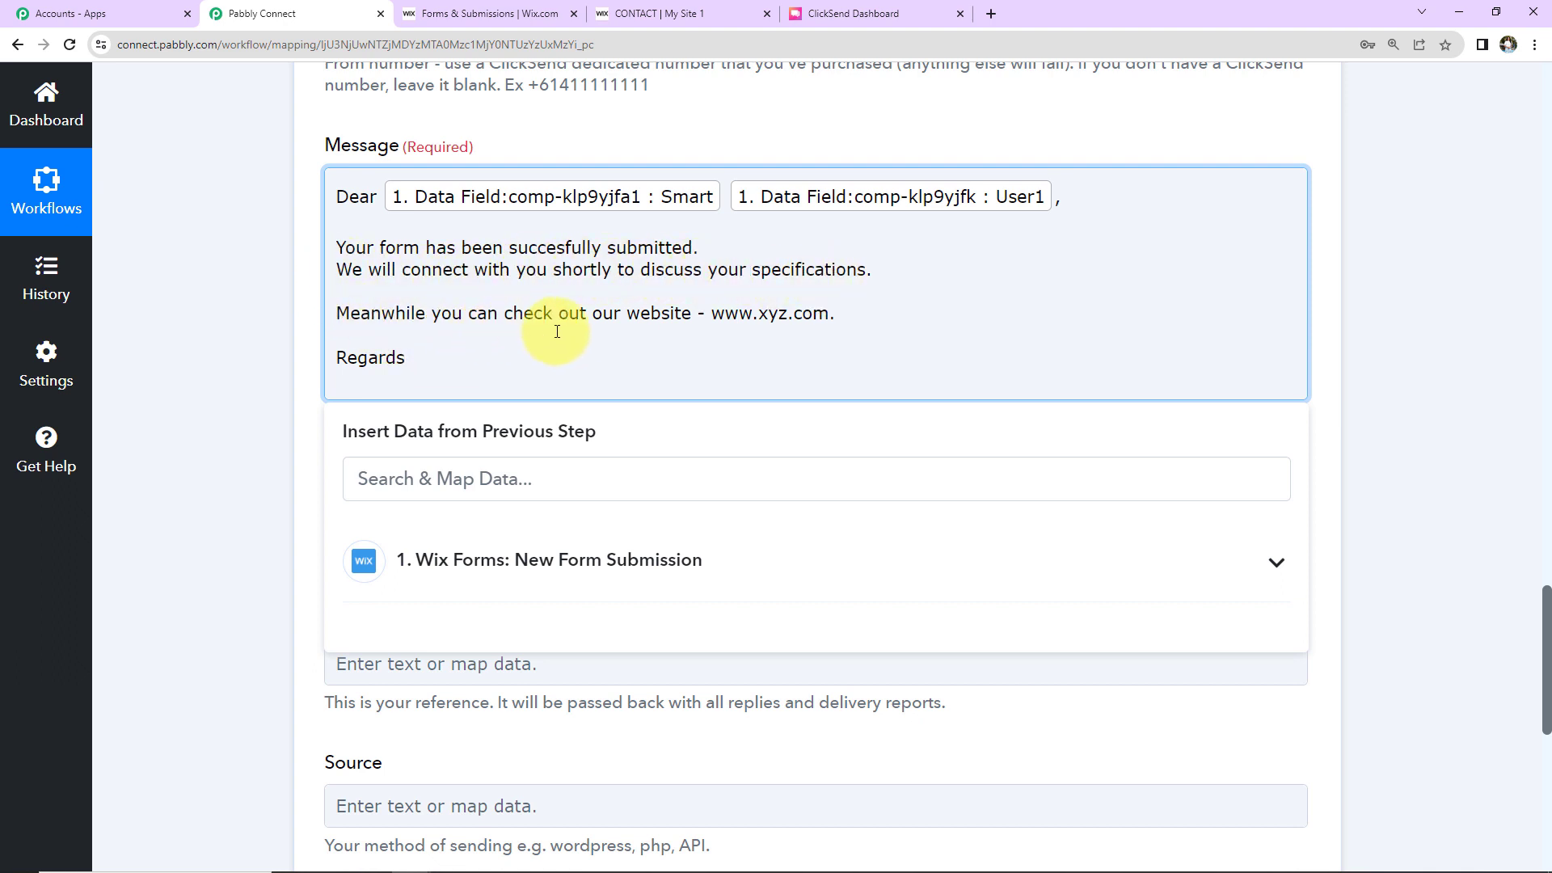
pyautogui.click(292, 362)
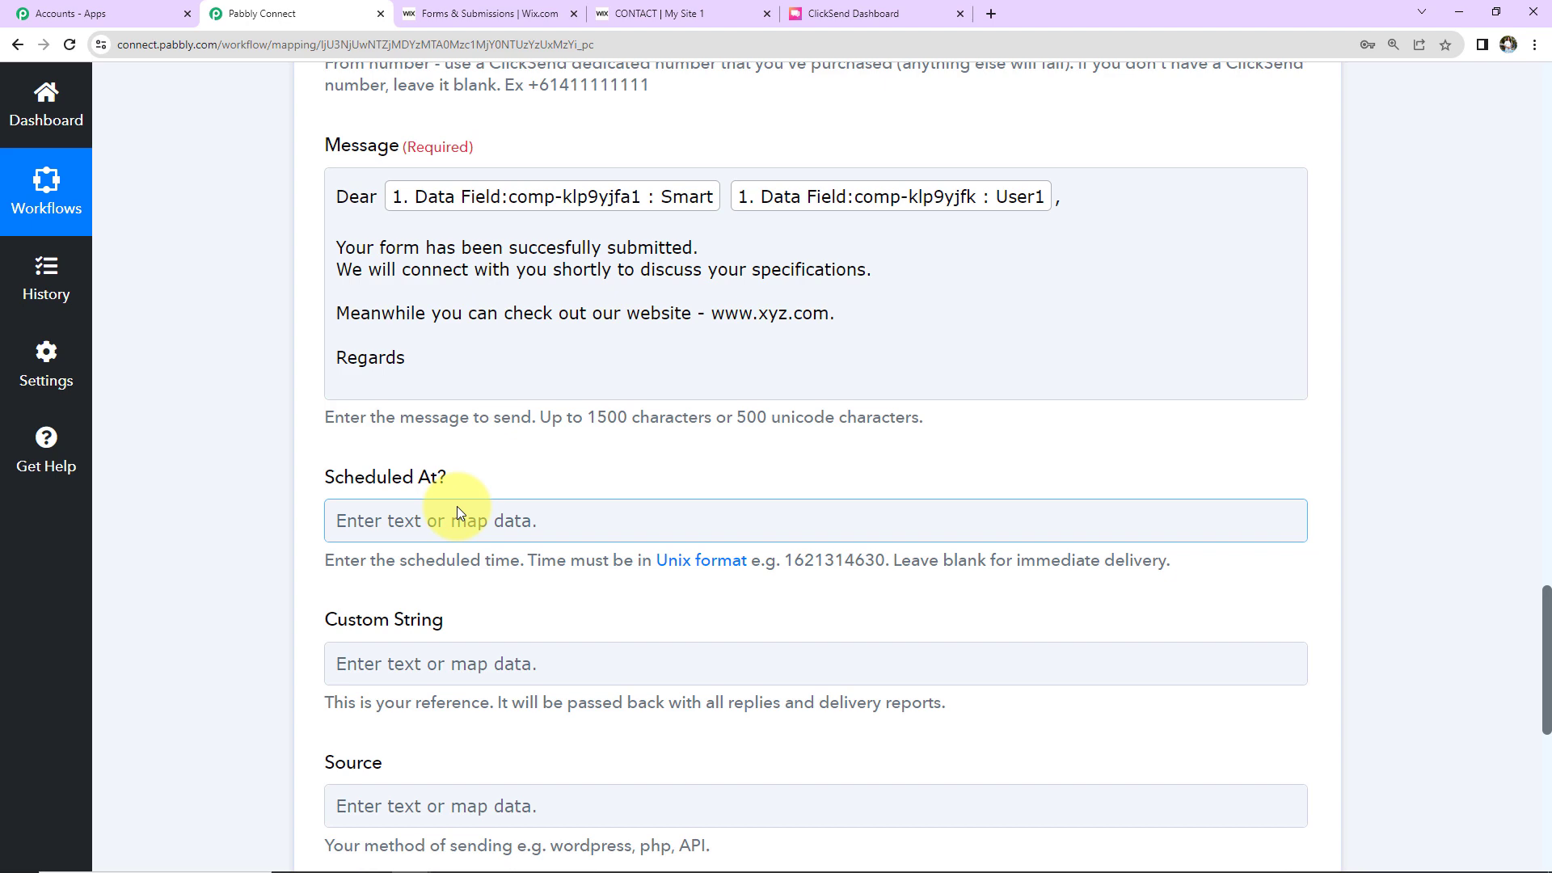
# Step: Leave Scheduled At blank, set Source to 'Wix Forms', and save with a test request
pyautogui.scroll(-2, 461, 480)
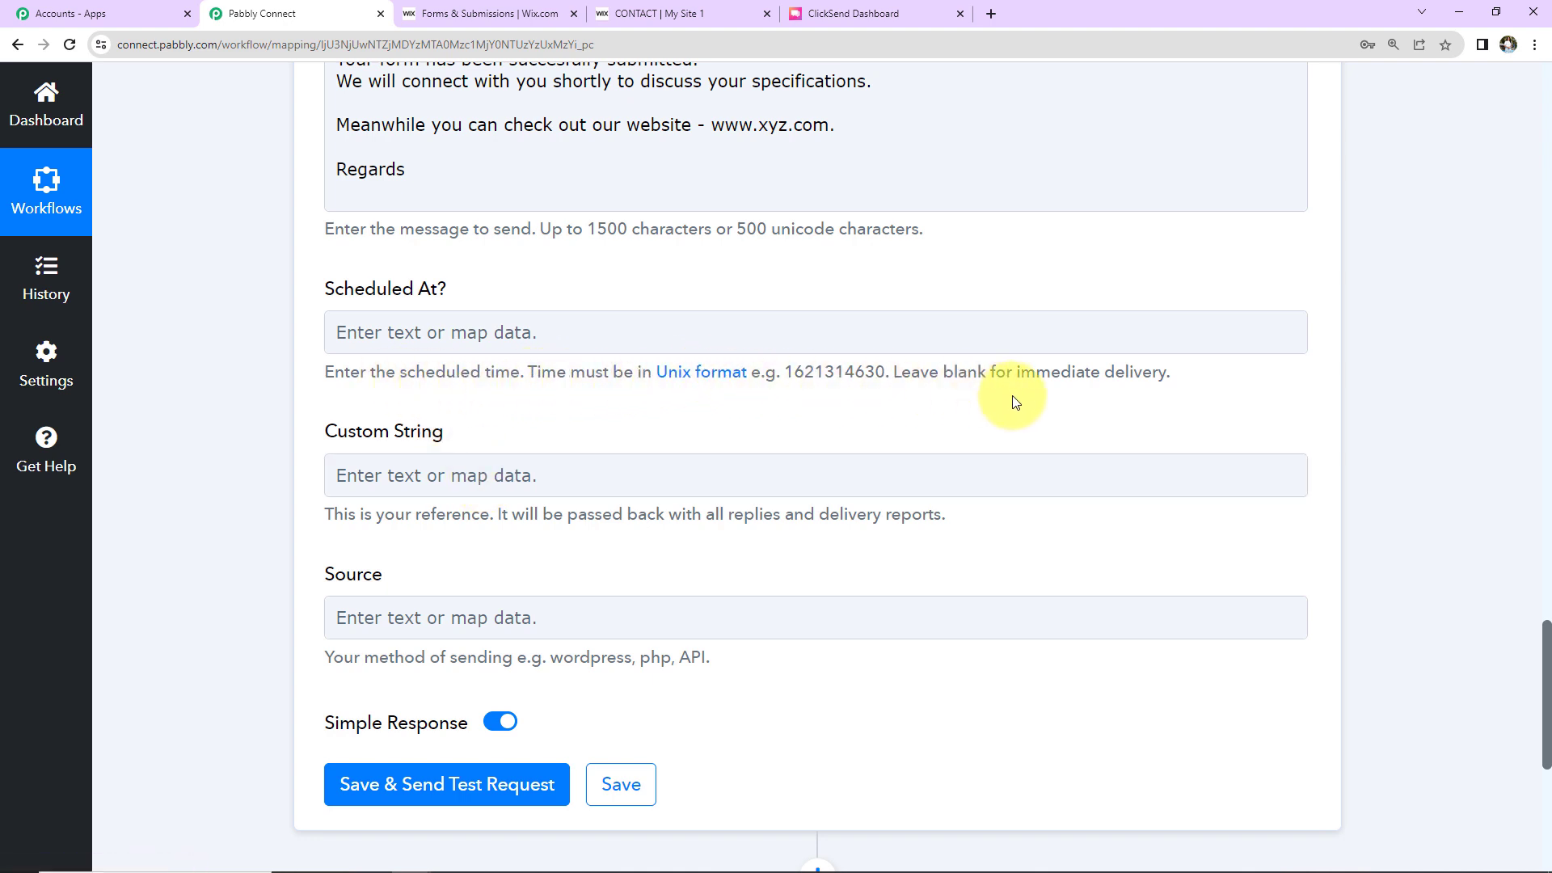
pyautogui.click(462, 338)
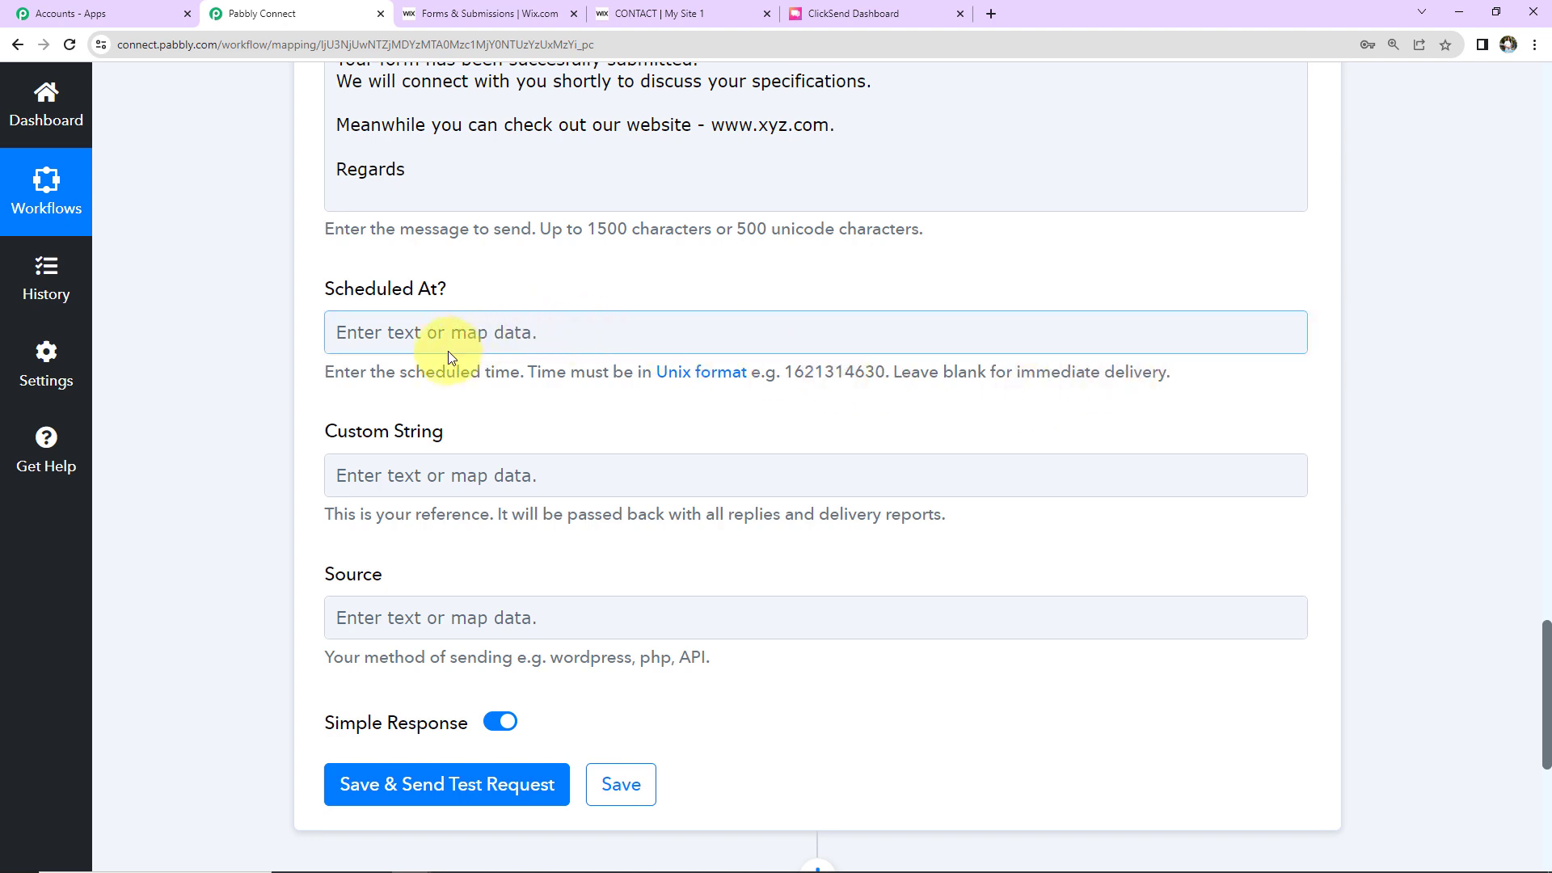
pyautogui.click(451, 357)
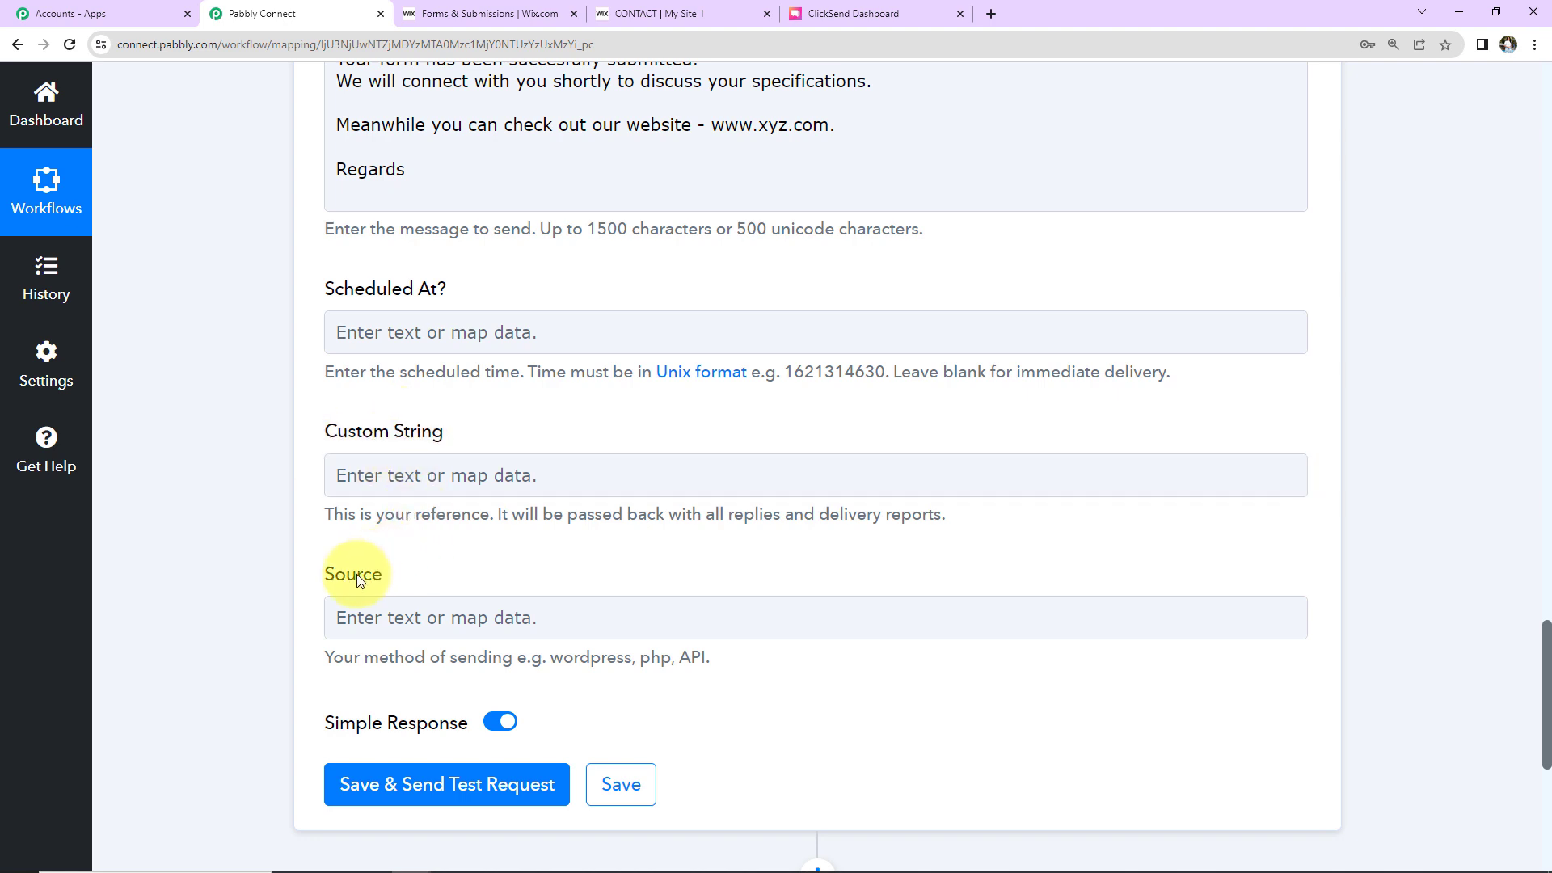
pyautogui.click(343, 606)
pyautogui.write('Wix Forms')
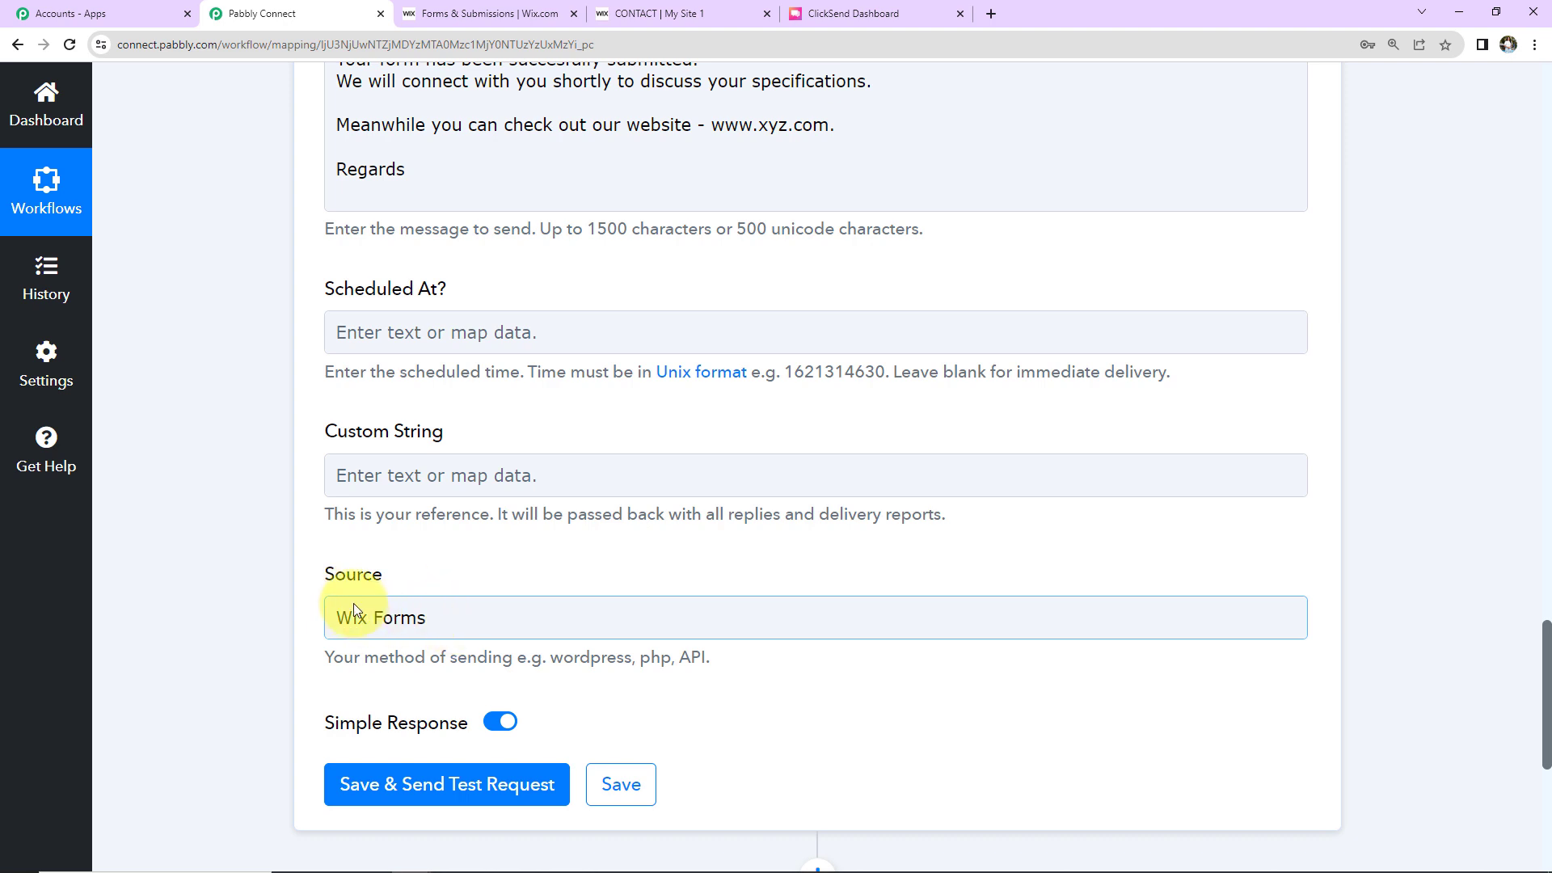
pyautogui.click(399, 787)
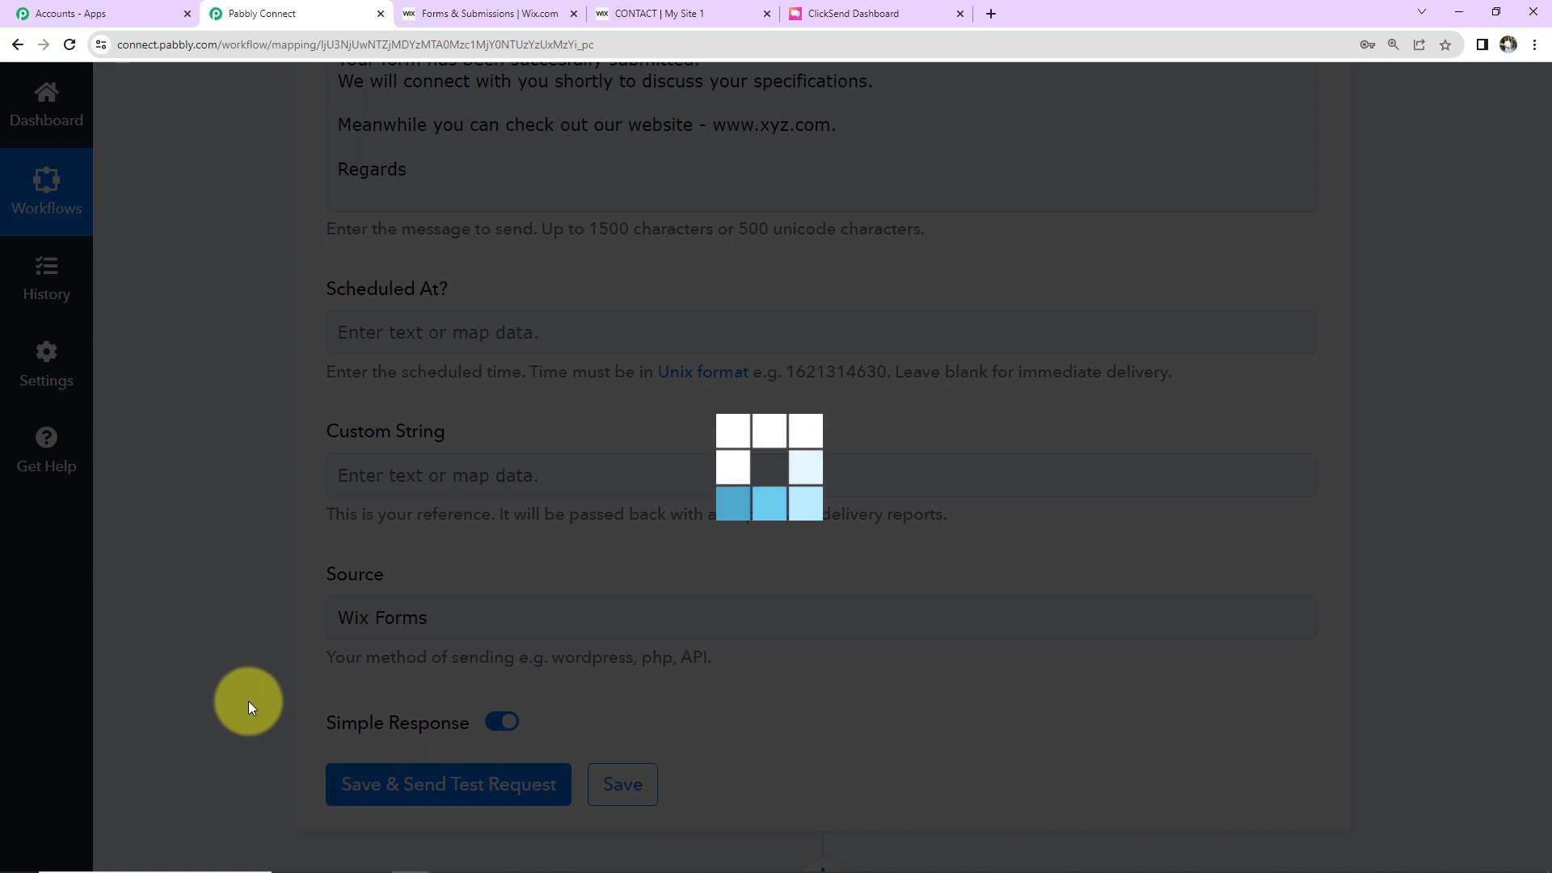
# Step: Confirm the test returned Http Code 200, SUCCESS and messages queued, then go to Wix Forms
pyautogui.scroll(-7, 186, 283)
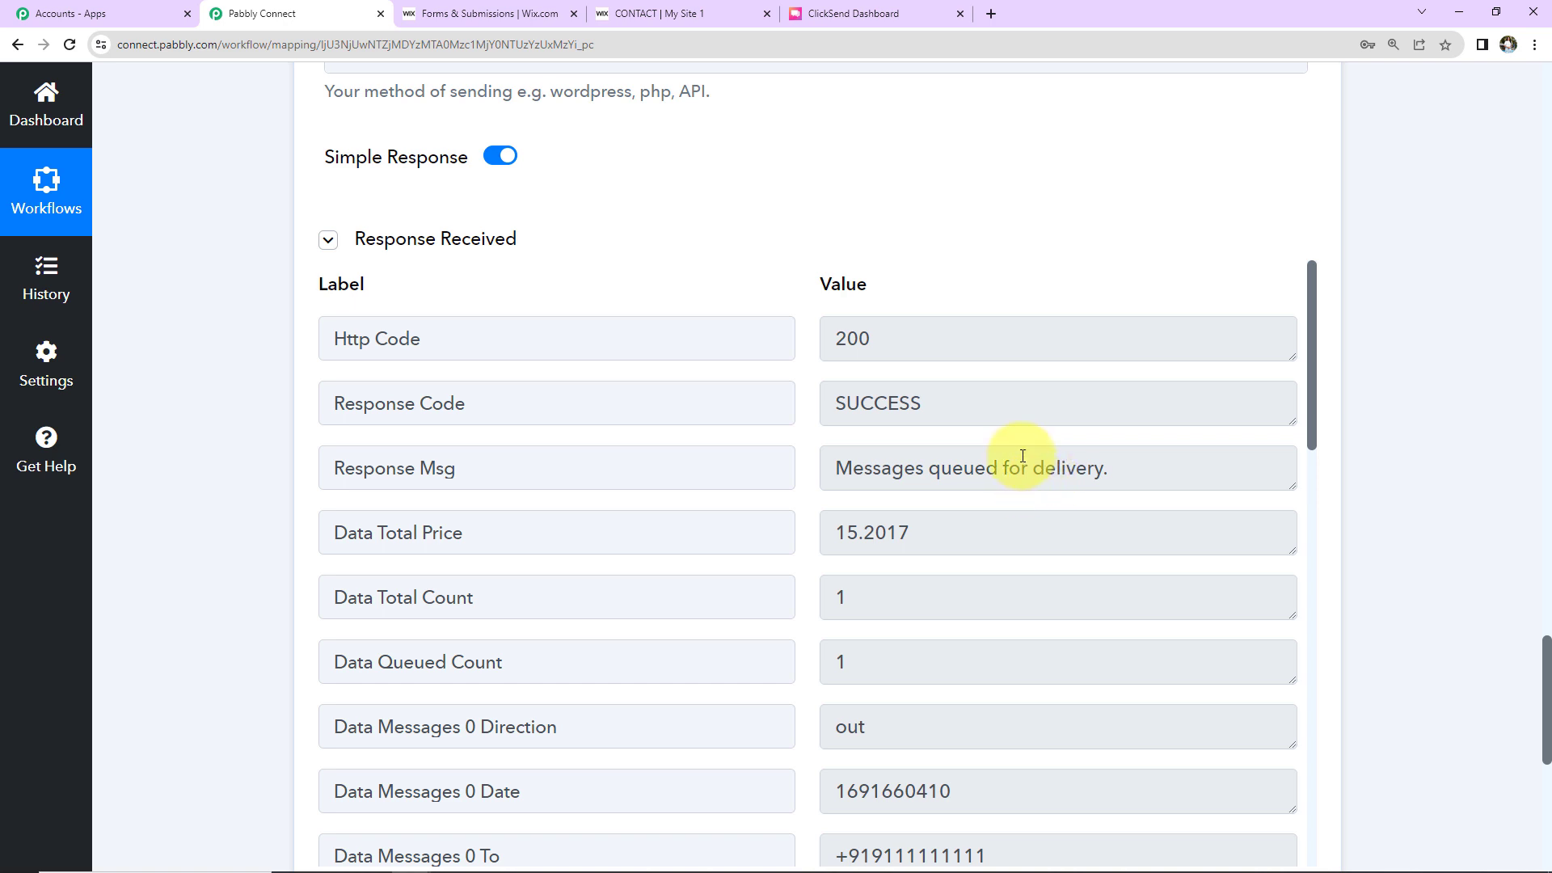
pyautogui.scroll(-10, 1023, 455)
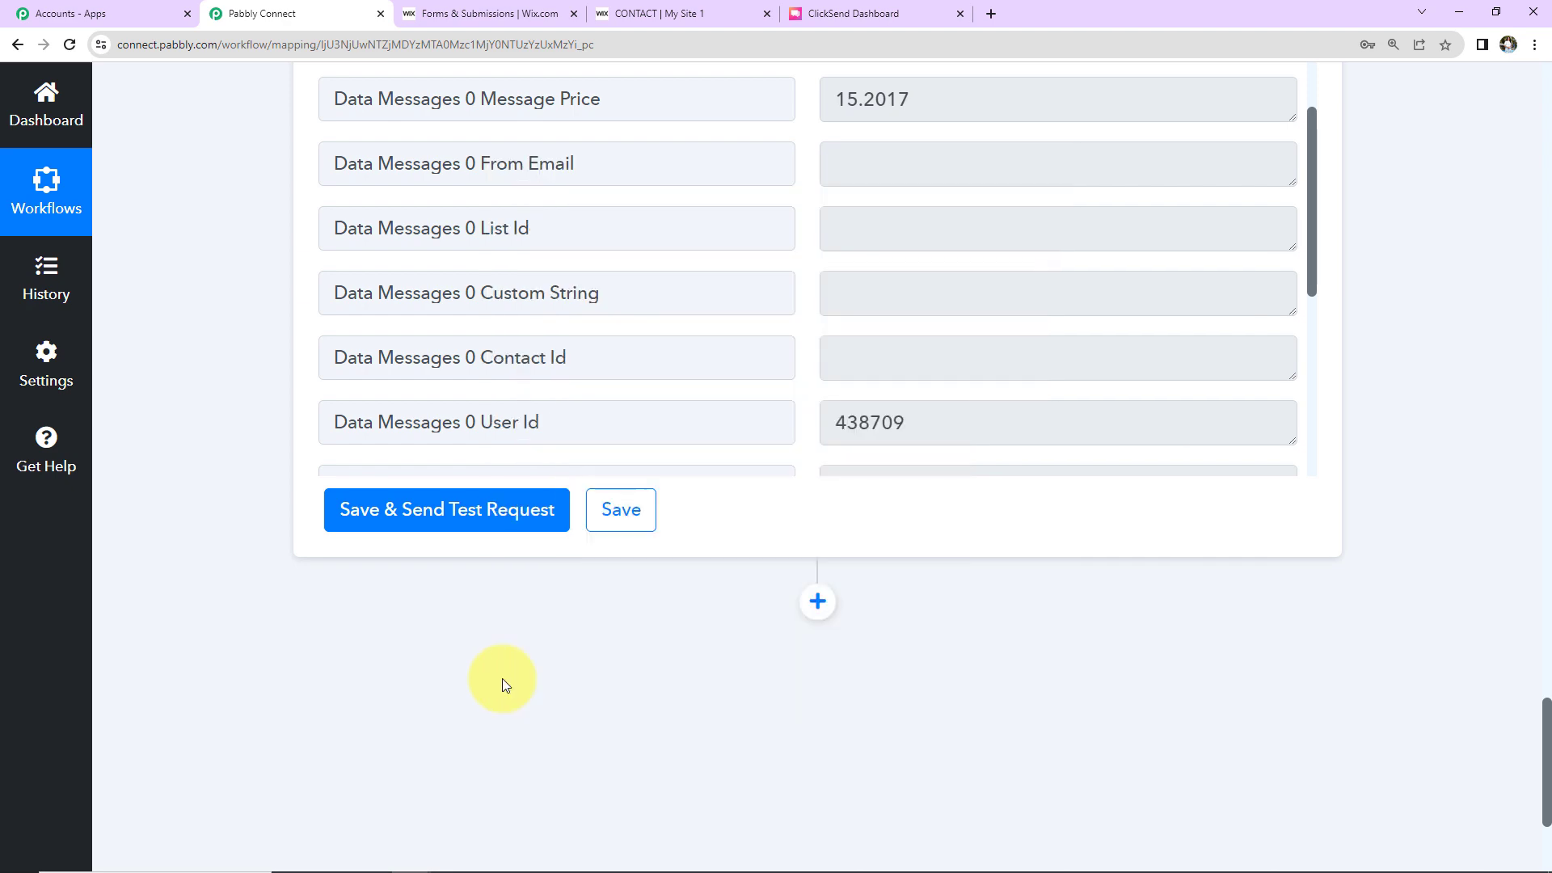
pyautogui.click(501, 16)
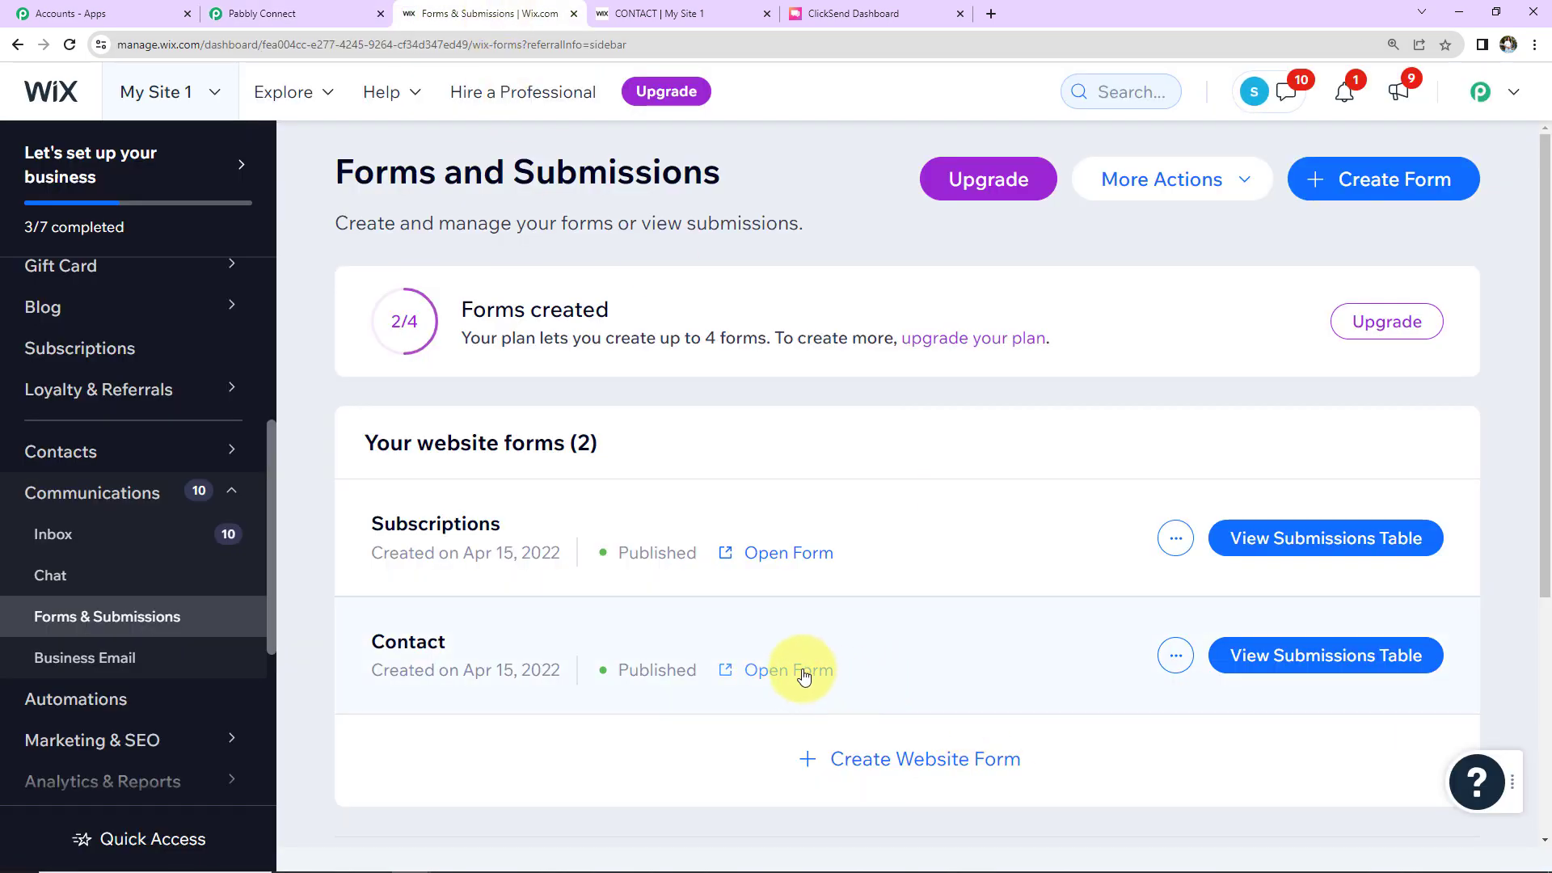
# Step: Open the live Contact form, autofill a saved test contact and prefix the phone with +91
pyautogui.click(804, 672)
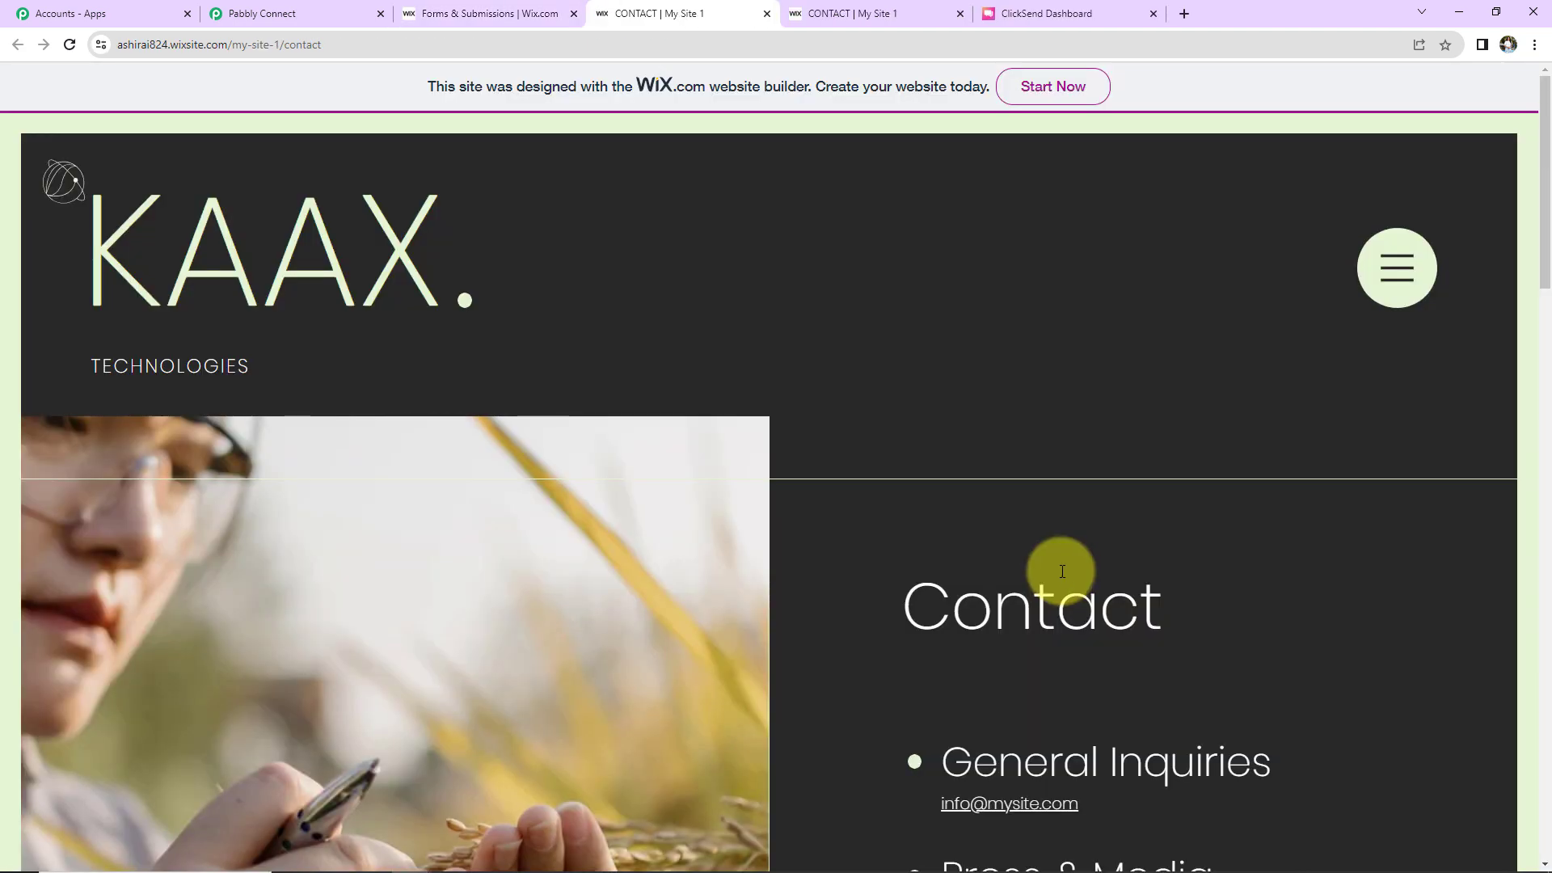
pyautogui.scroll(-9, 1059, 571)
pyautogui.click(1015, 498)
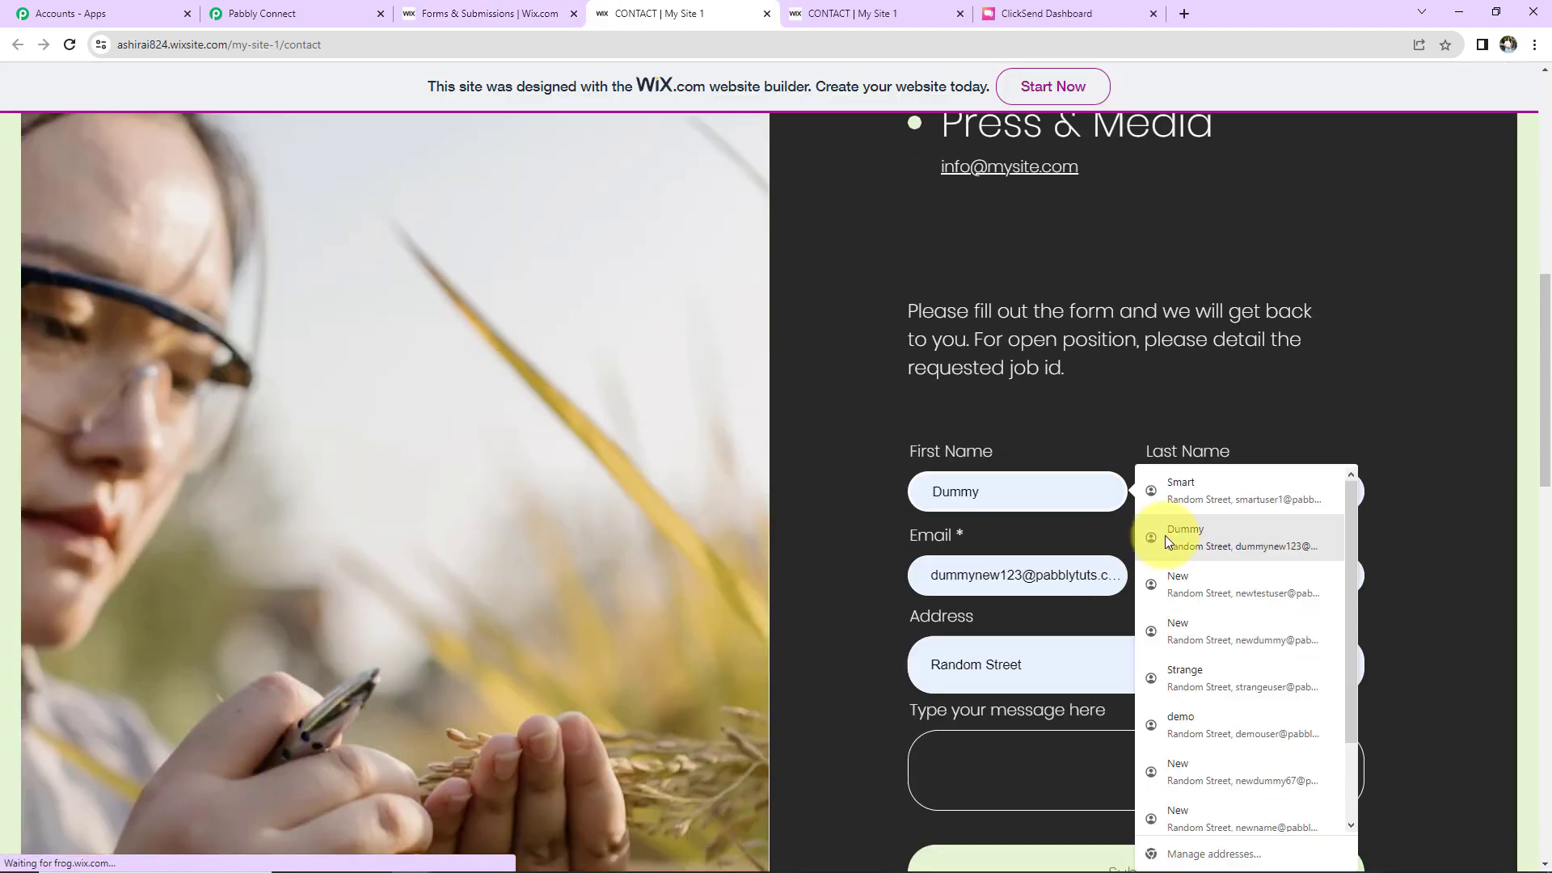
pyautogui.click(1171, 535)
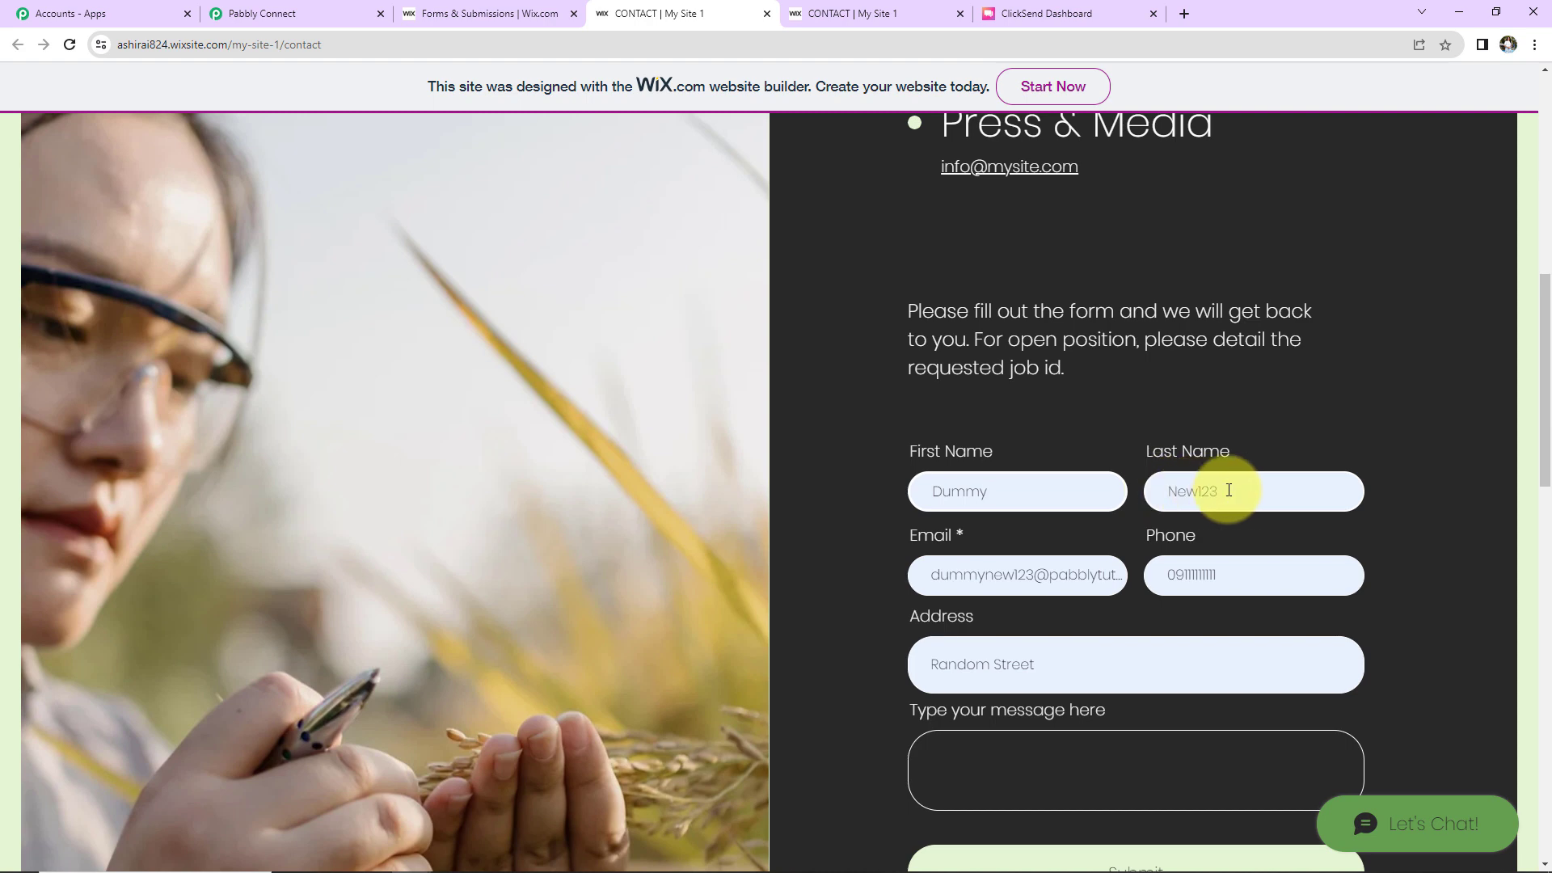
pyautogui.click(1178, 571)
pyautogui.click(1177, 571)
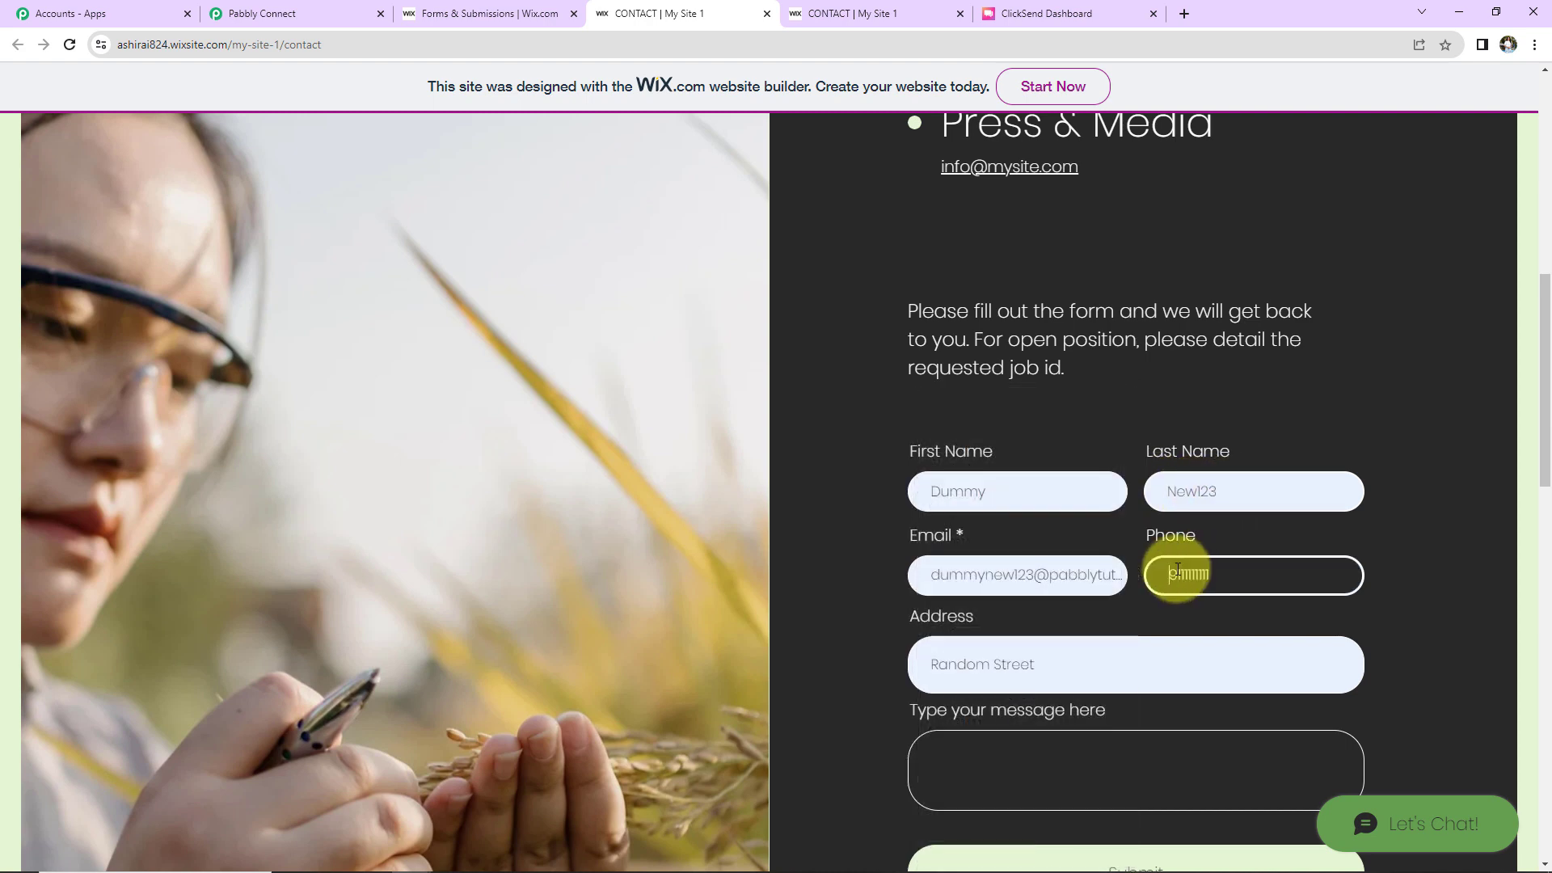
pyautogui.write('+91')
# Step: Enter 'Demo Message', submit the form, and return to the Pabbly workflow
pyautogui.click(970, 763)
pyautogui.write('De')
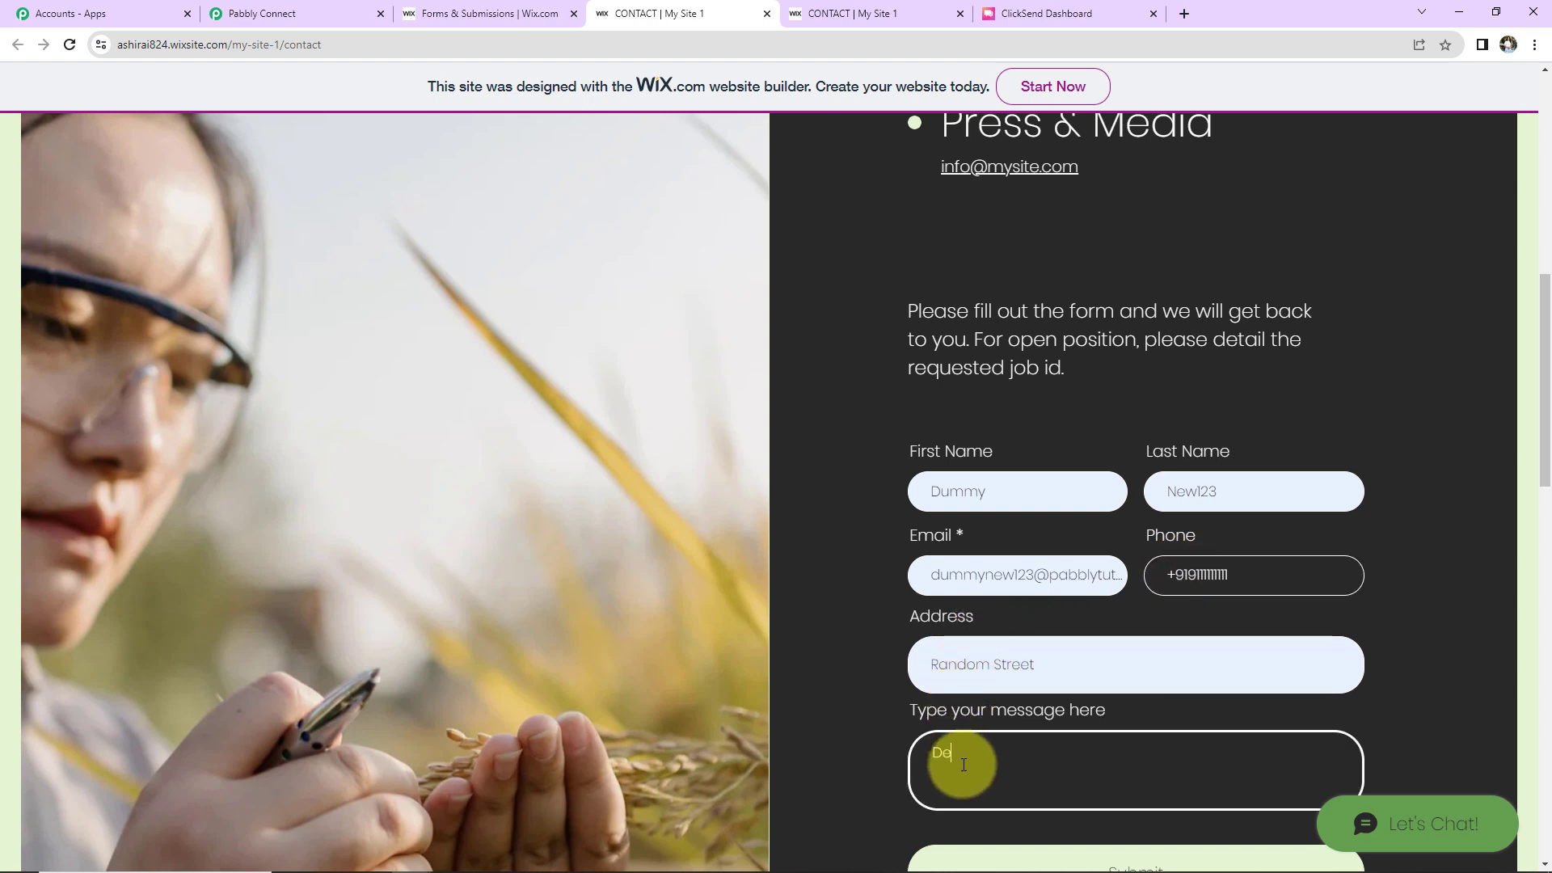
pyautogui.write('mo Message')
pyautogui.scroll(-5, 1115, 710)
pyautogui.click(1143, 520)
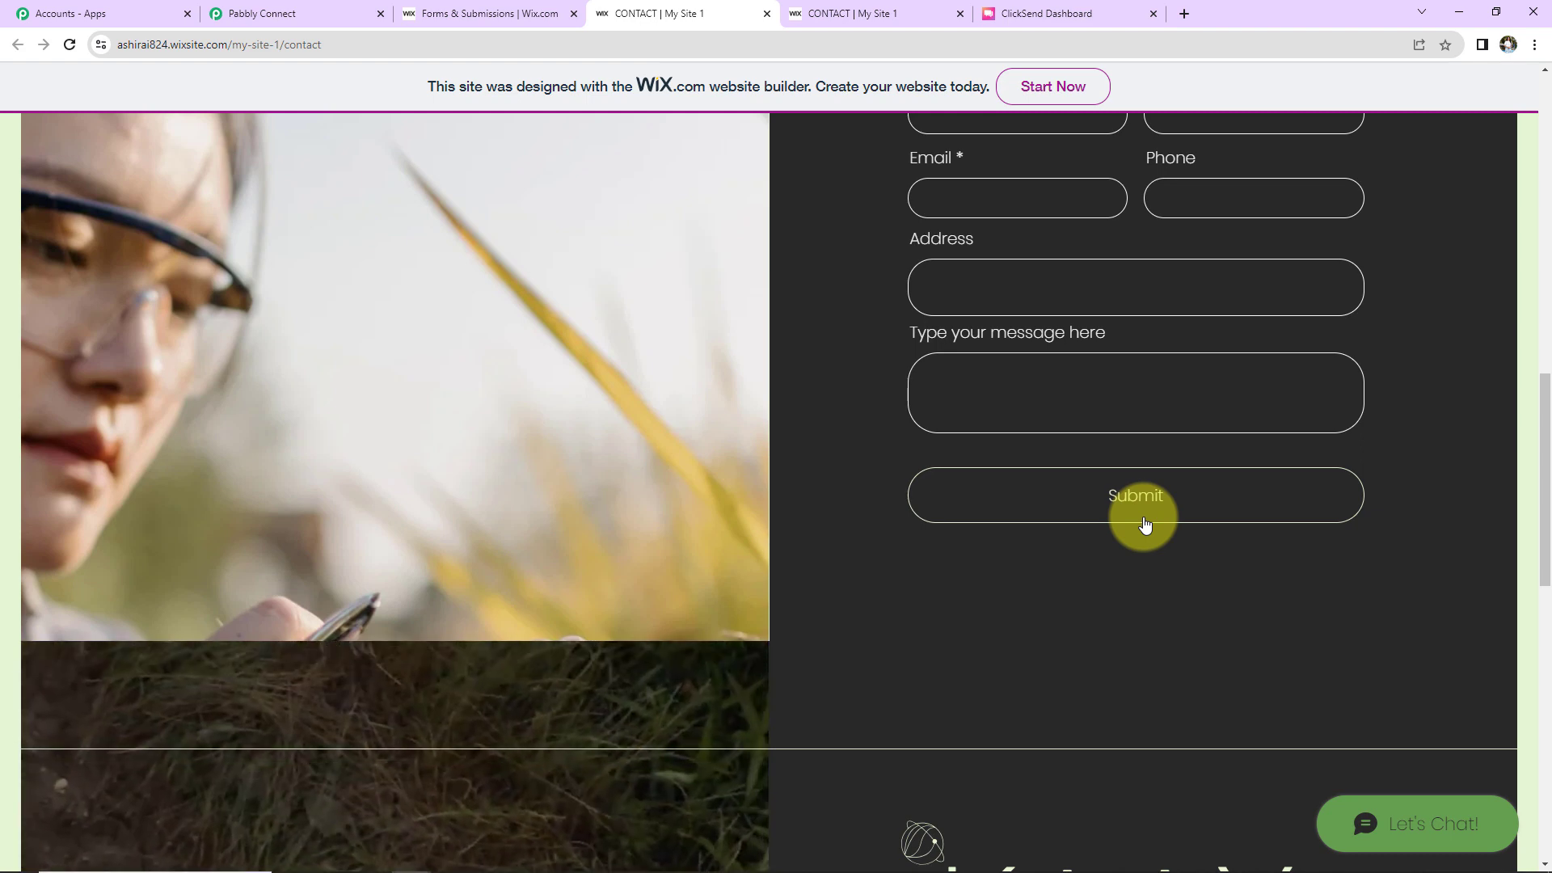
pyautogui.click(1144, 524)
pyautogui.click(305, 13)
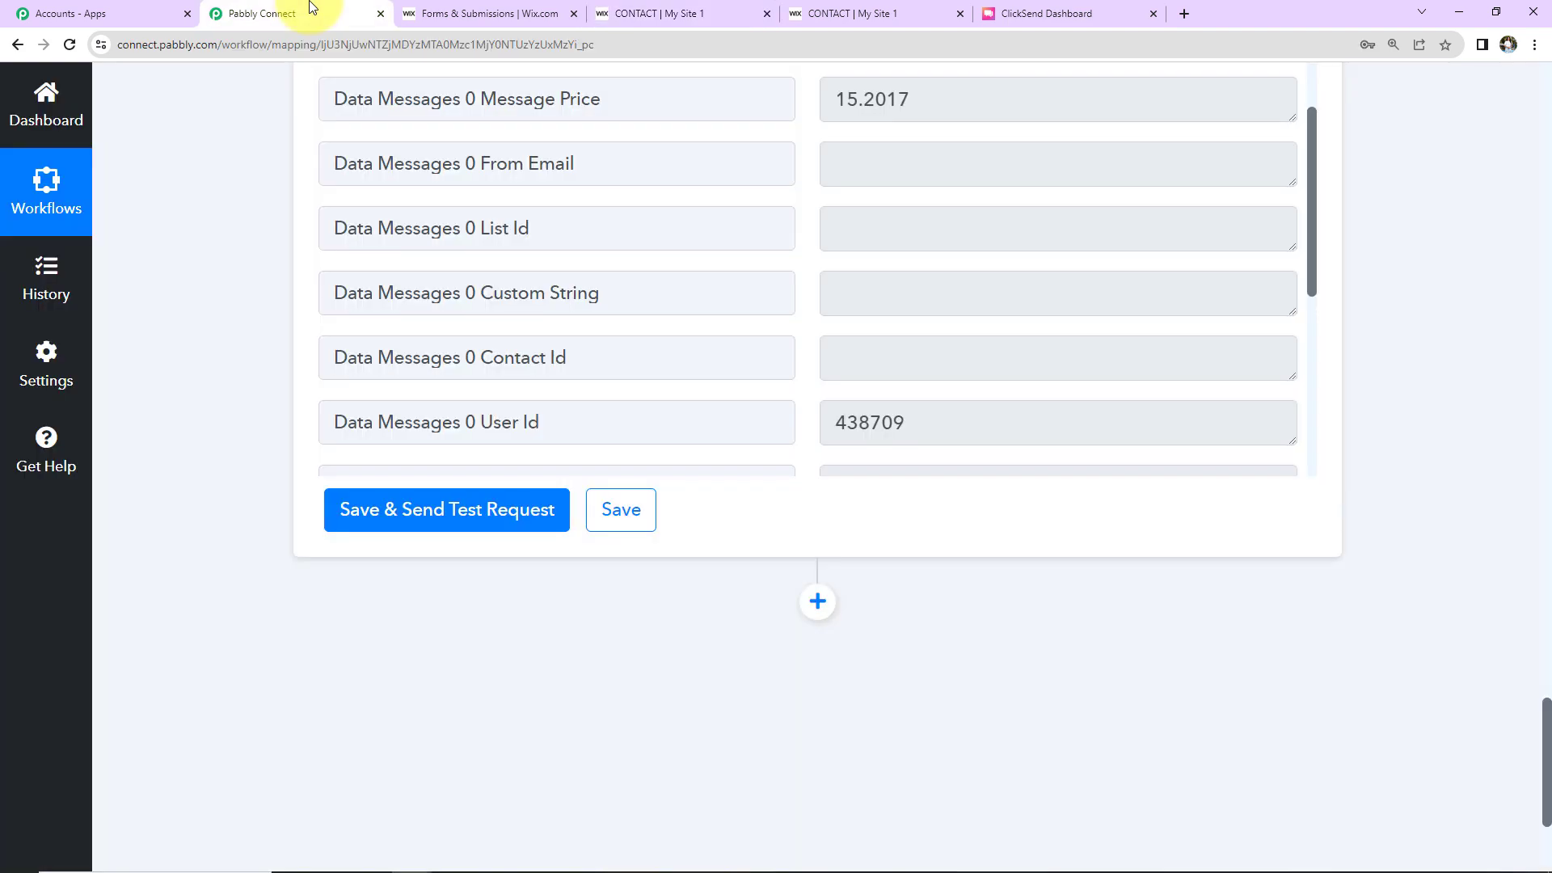
# Step: Collapse the Wix Forms New Form Submission trigger and the ClickSend Send SMS action
pyautogui.scroll(15, 1250, 662)
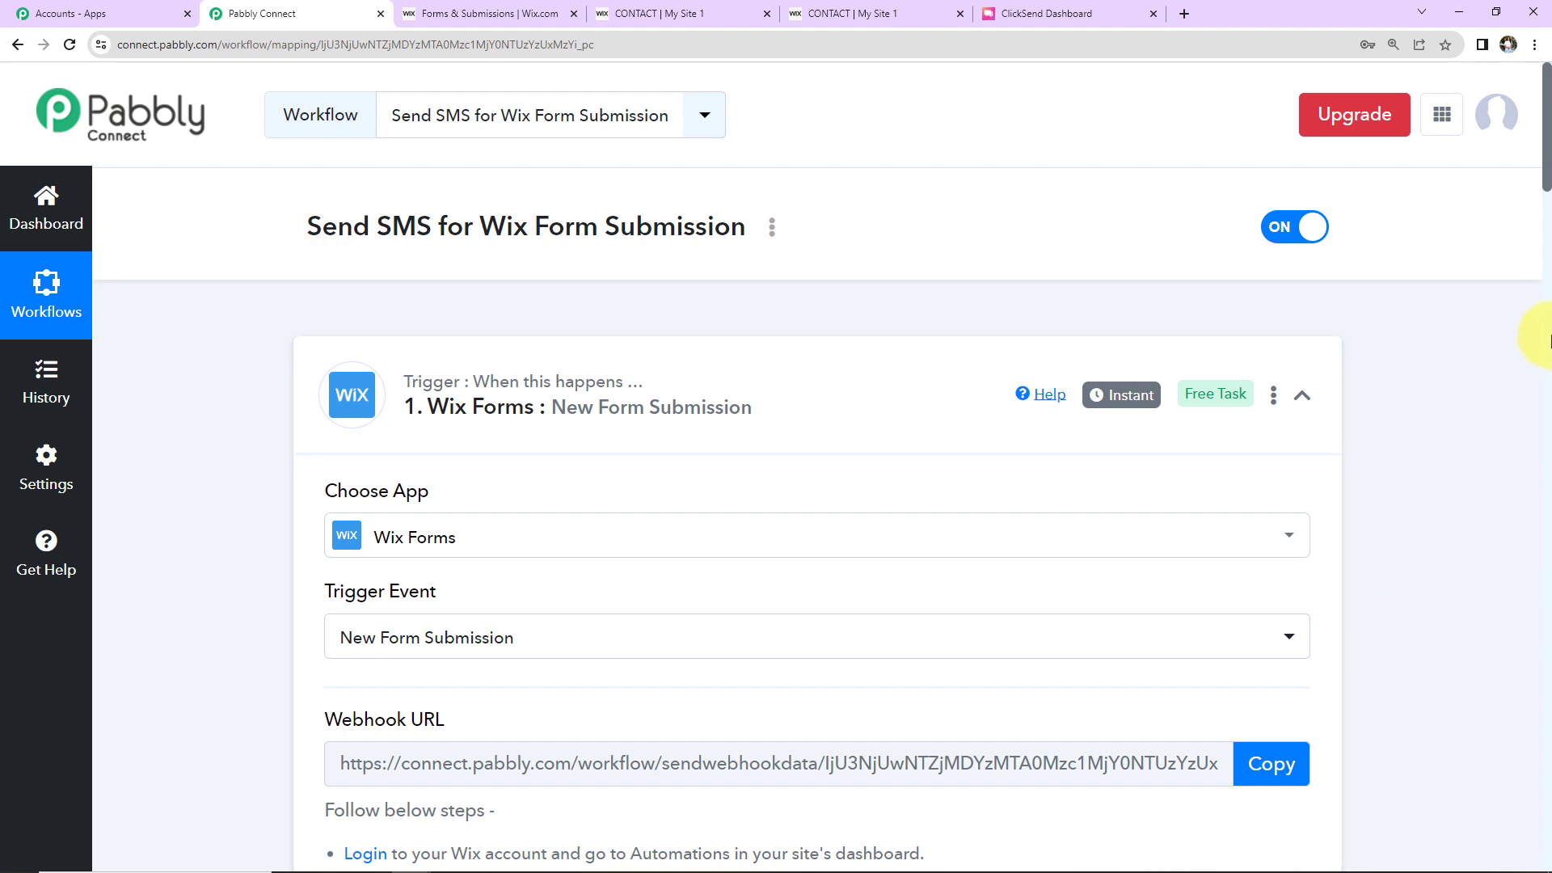
pyautogui.click(1303, 397)
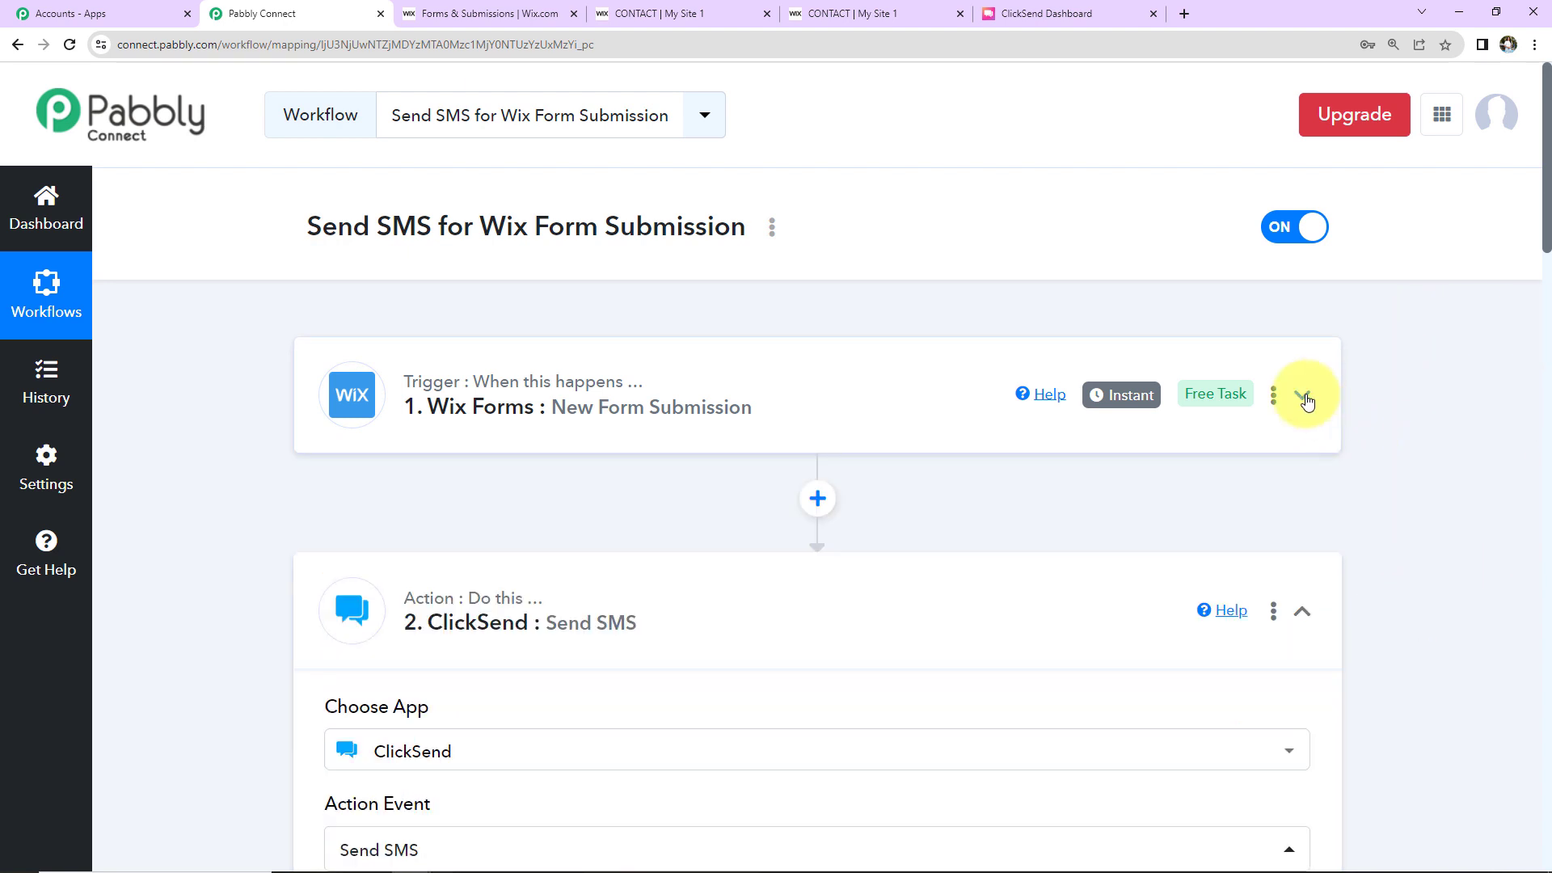
pyautogui.click(1302, 612)
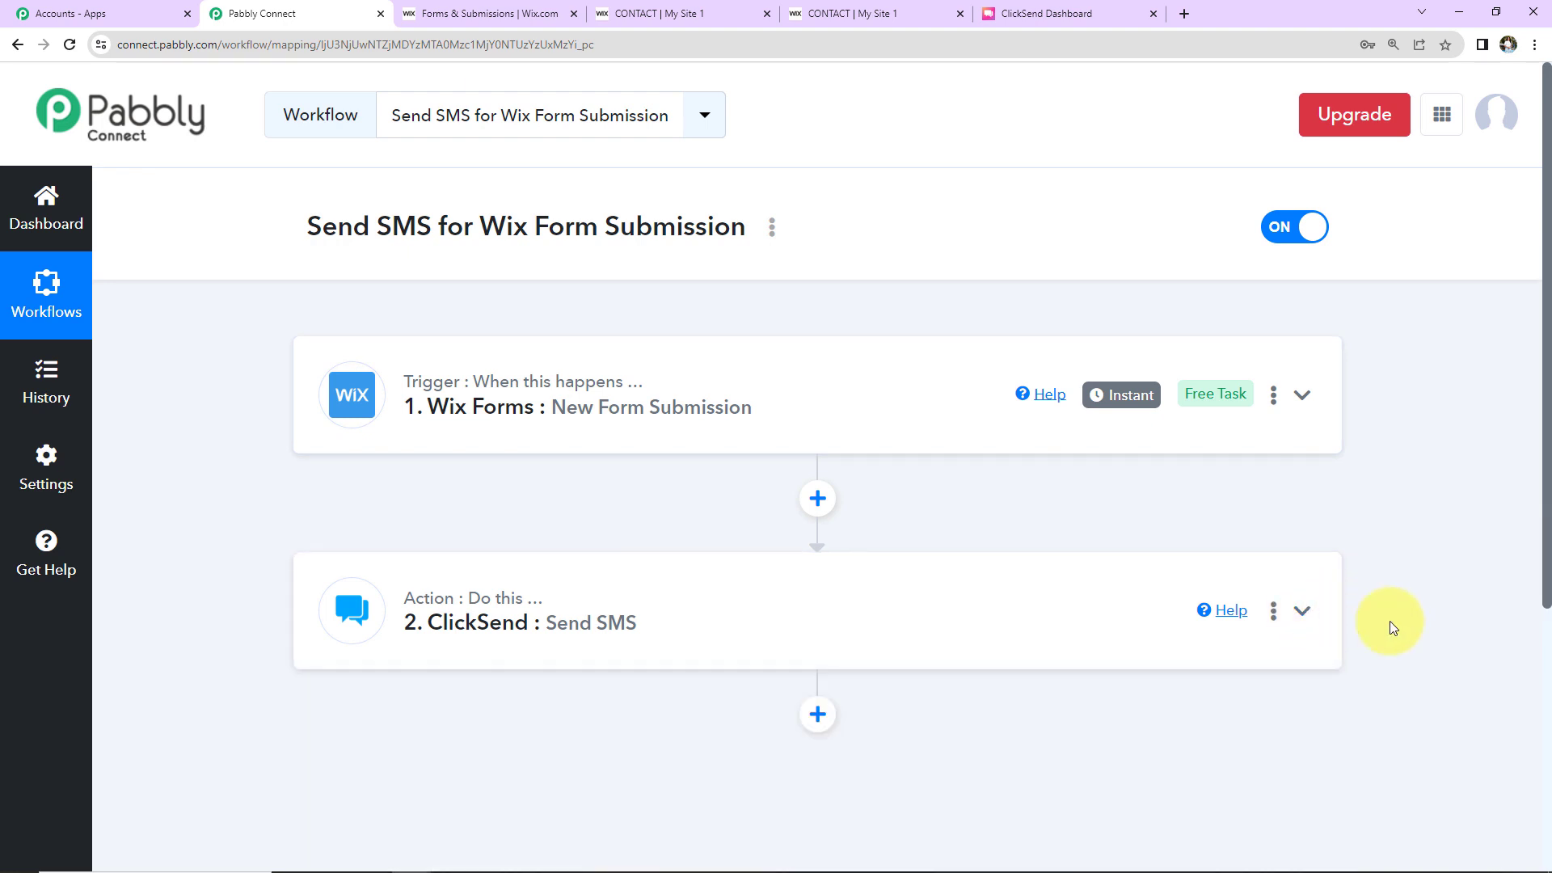